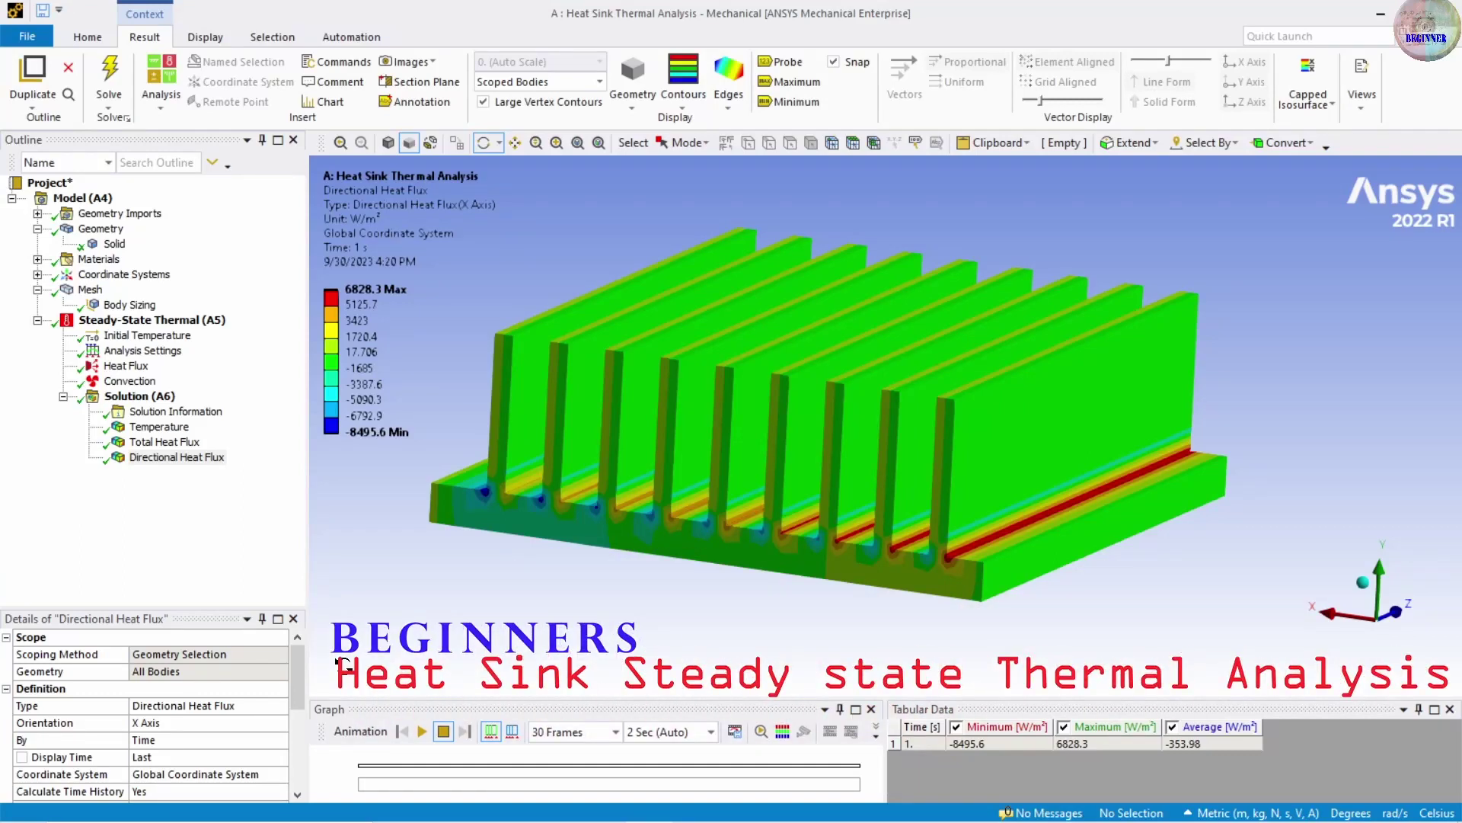
Review and animate the Temperature, Total Heat Flux and Directional Heat Flux results on the finished heat sink model
left_click(163, 428)
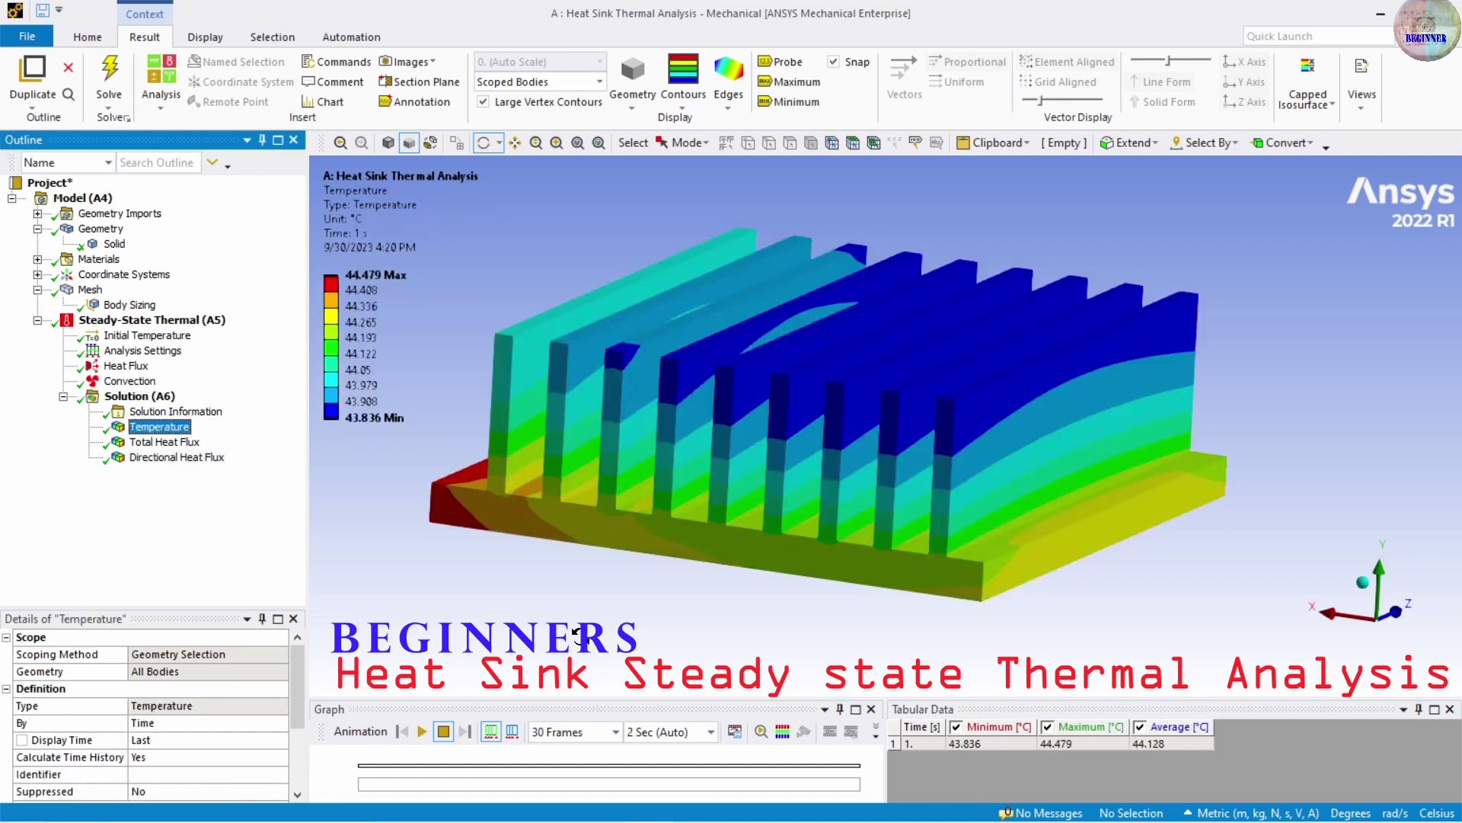
left_click(423, 732)
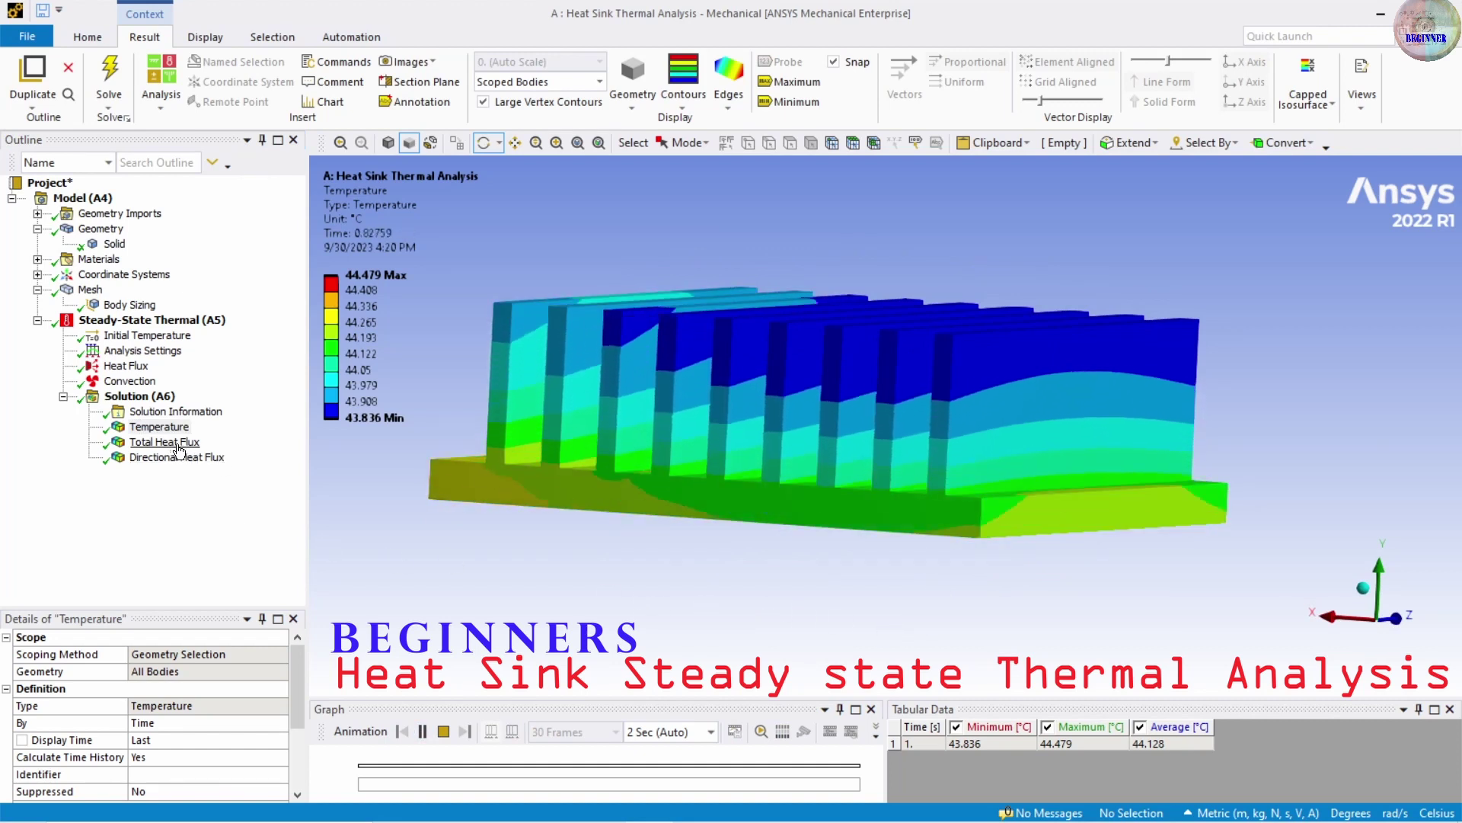
left_click(175, 444)
left_click(421, 731)
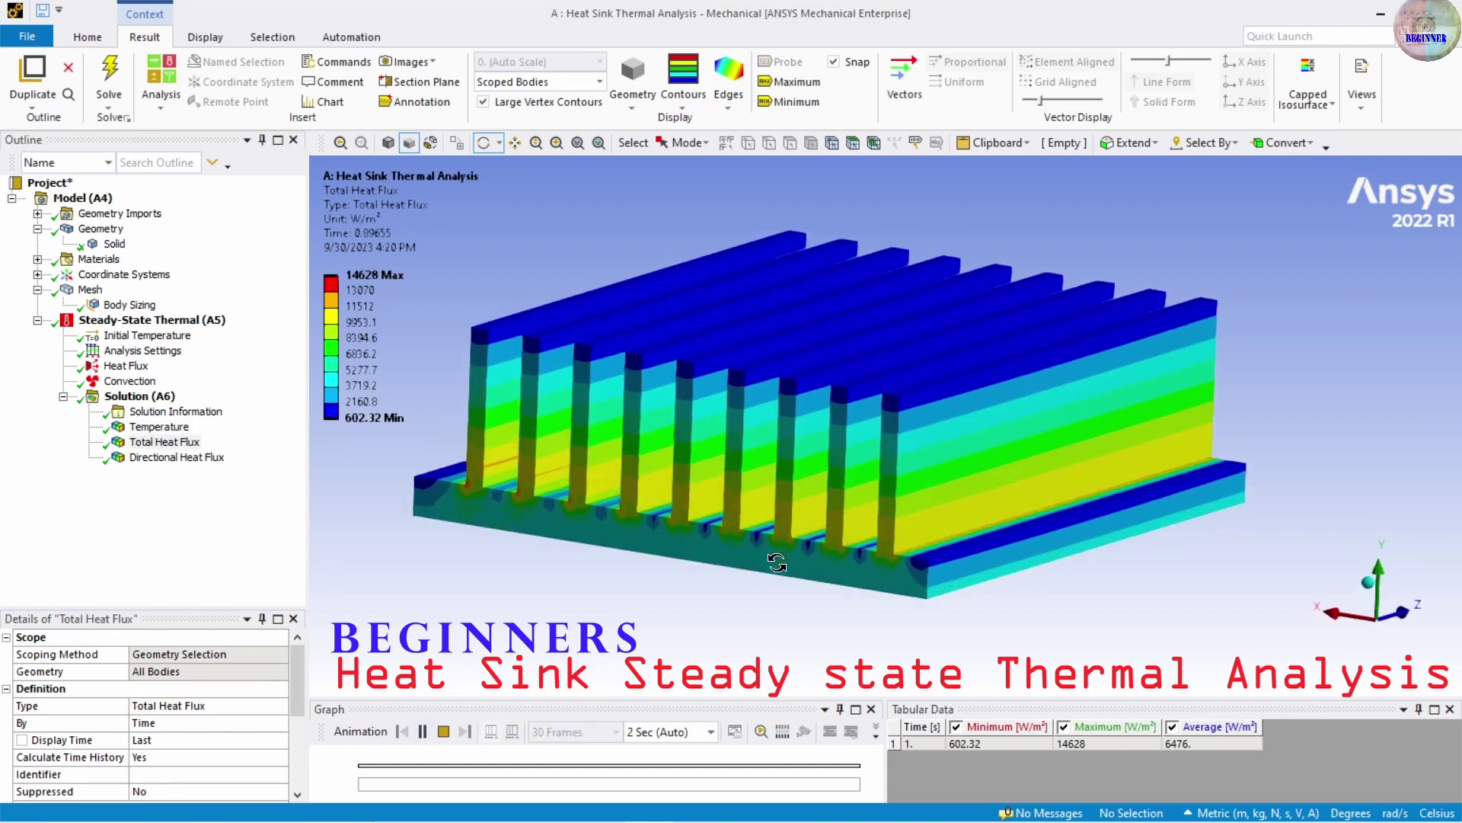
left_click_drag(581, 671, 764, 565)
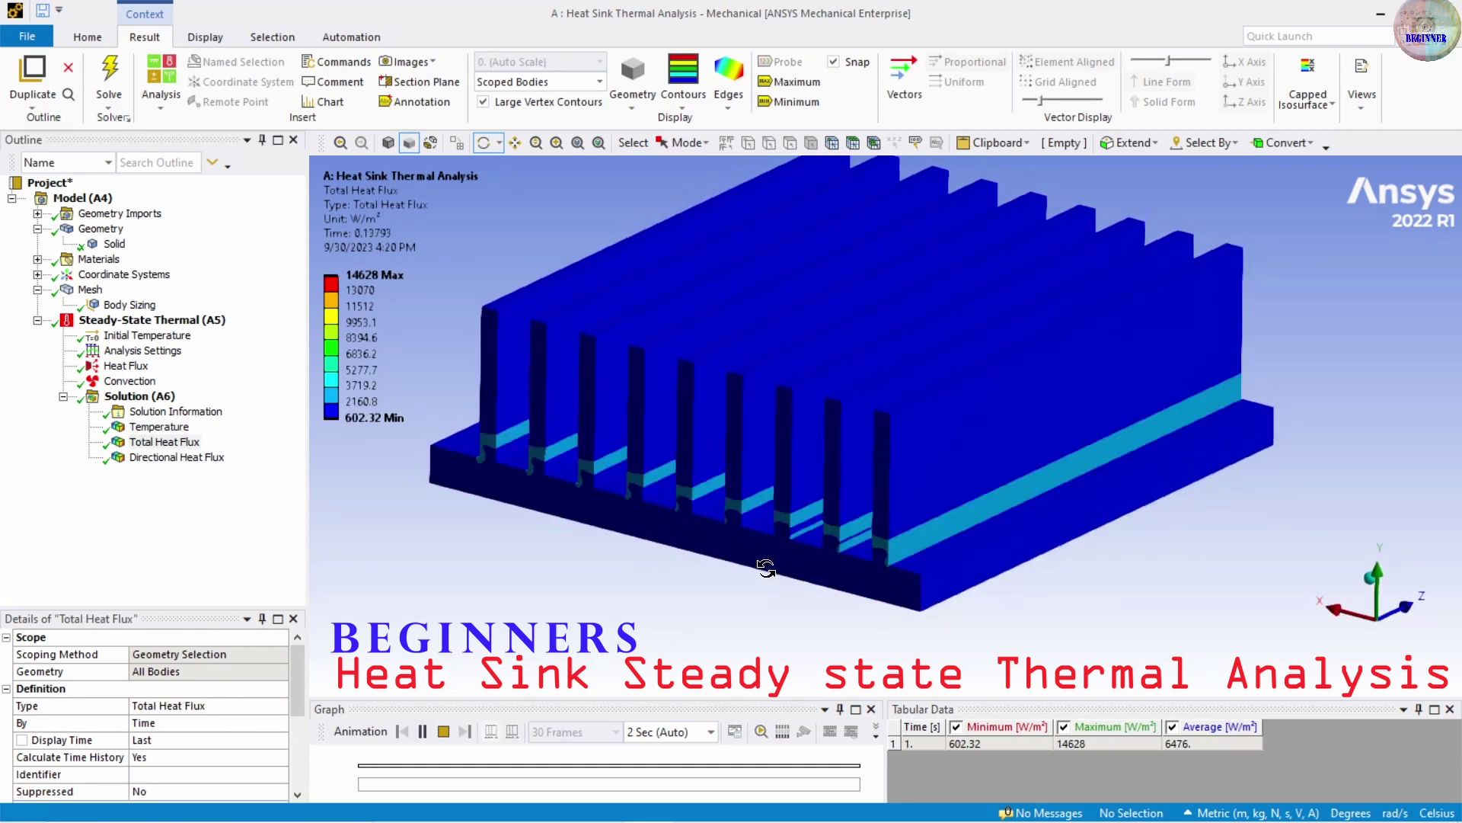
left_click(443, 731)
left_click(177, 457)
left_click(422, 731)
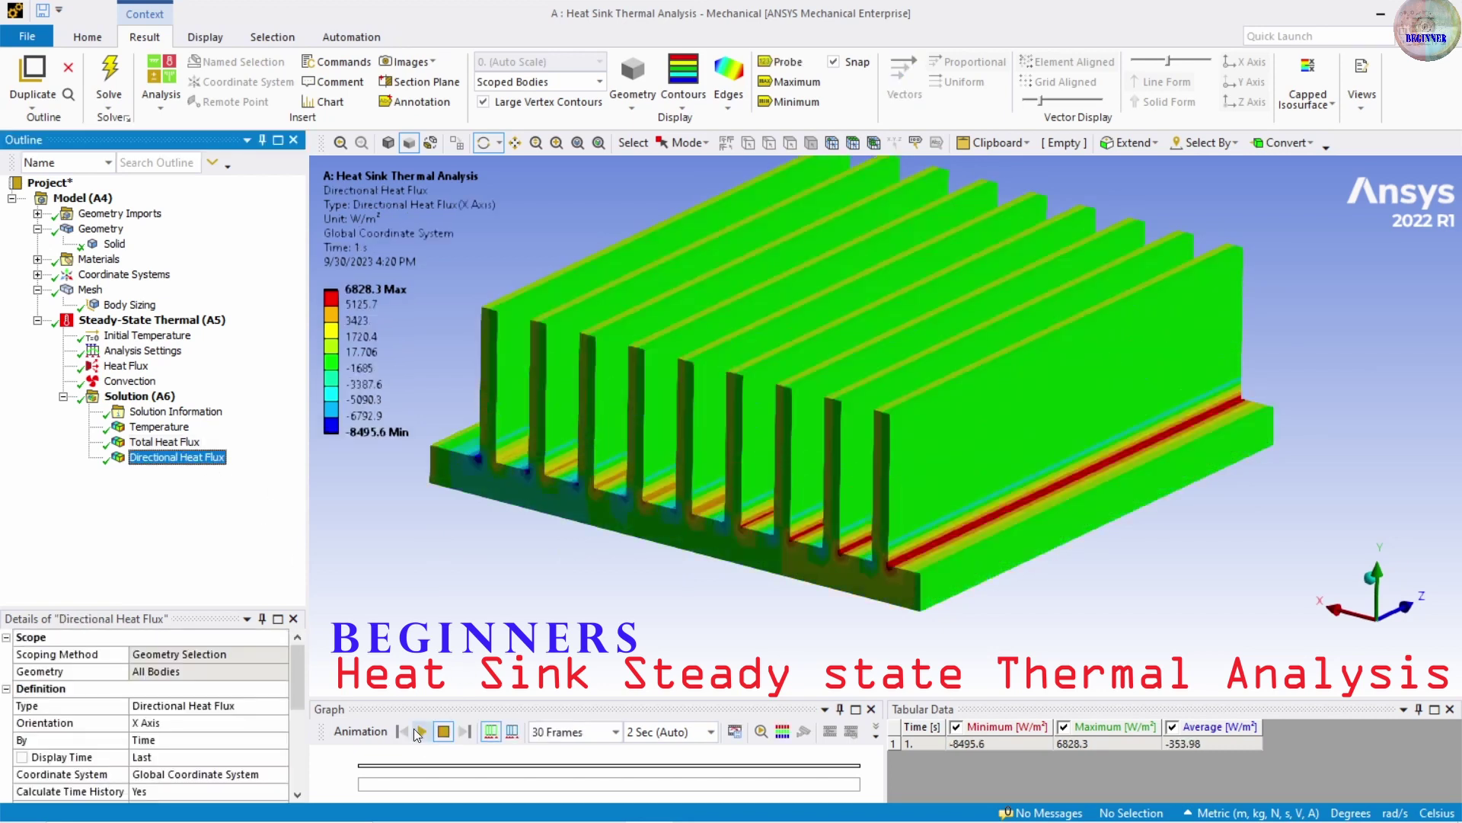
left_click(164, 442)
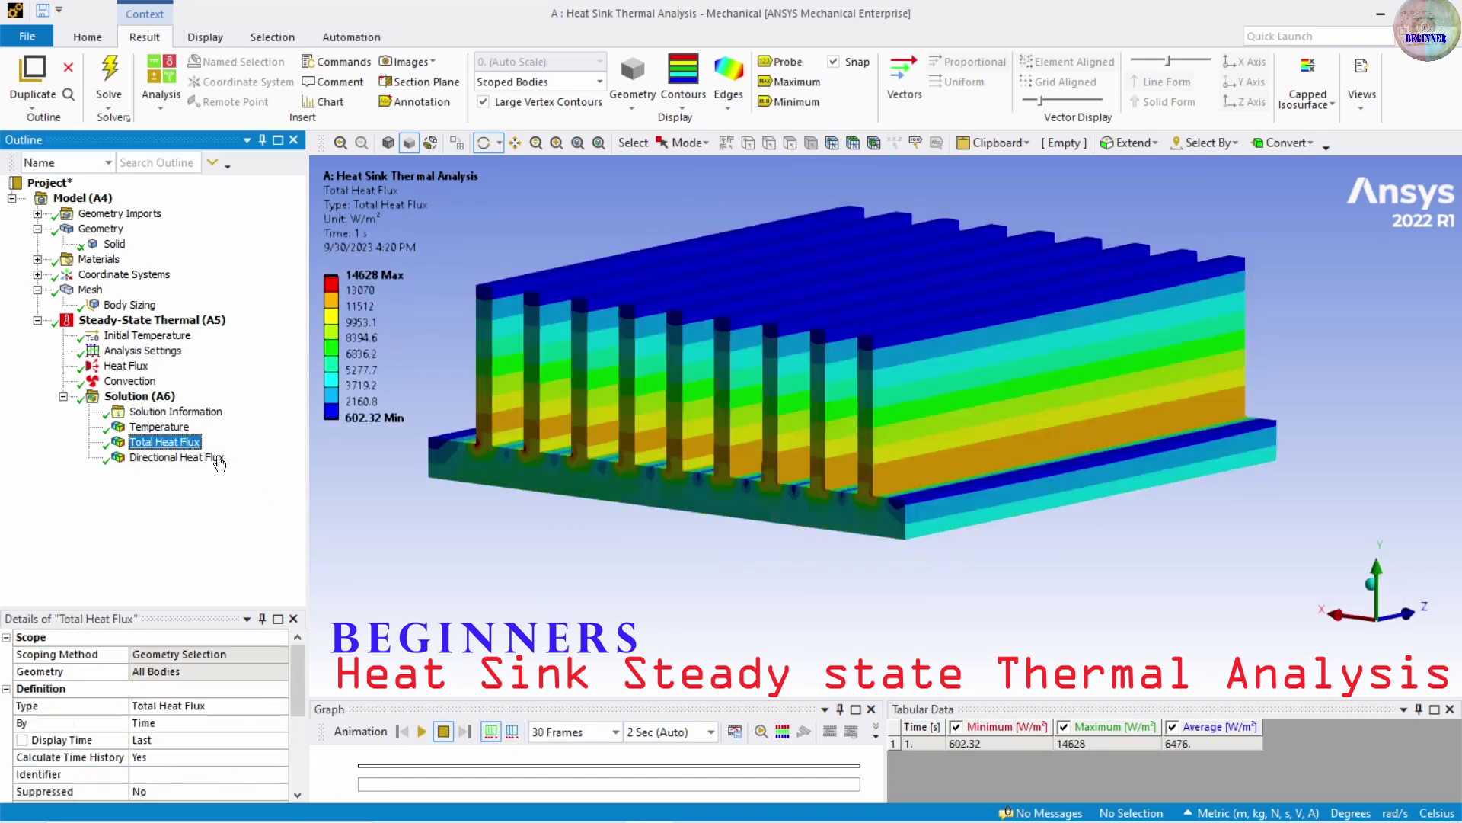
left_click(422, 731)
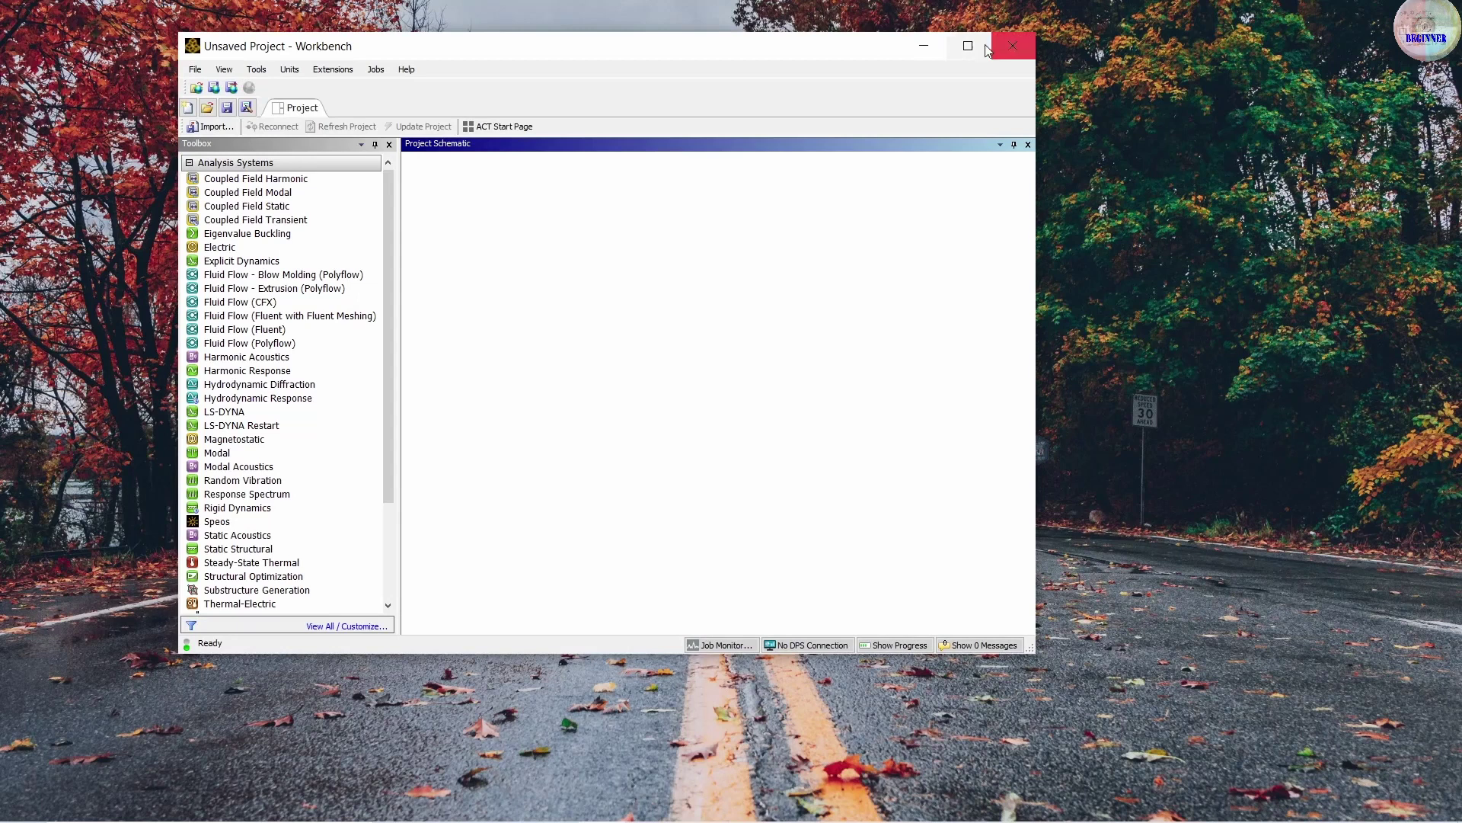
Add a Steady-State Thermal analysis system to the project schematic and name it Heat Sink Thermal Analysis
left_click(985, 47)
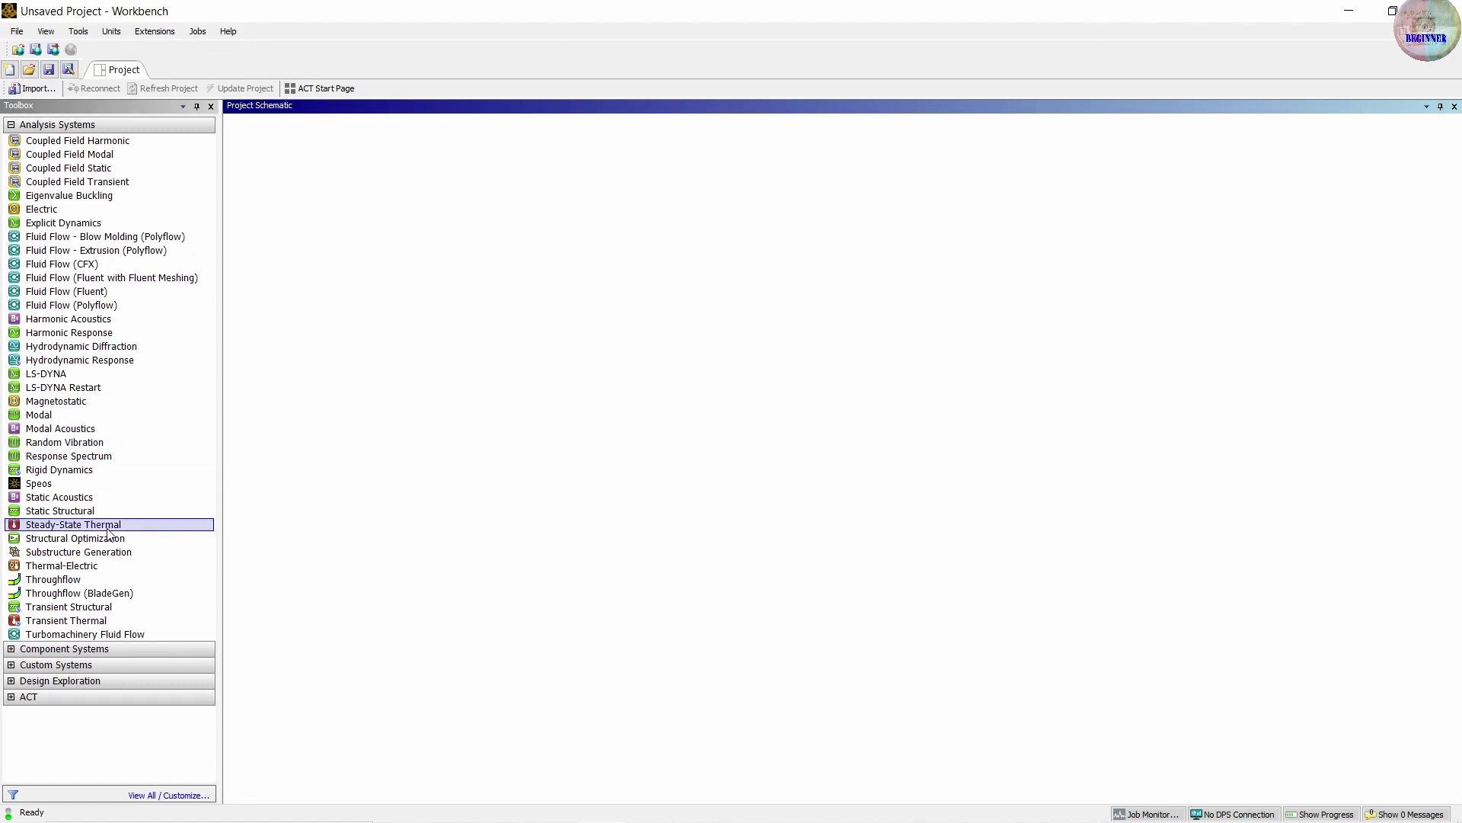
left_click_drag(36, 528, 301, 221)
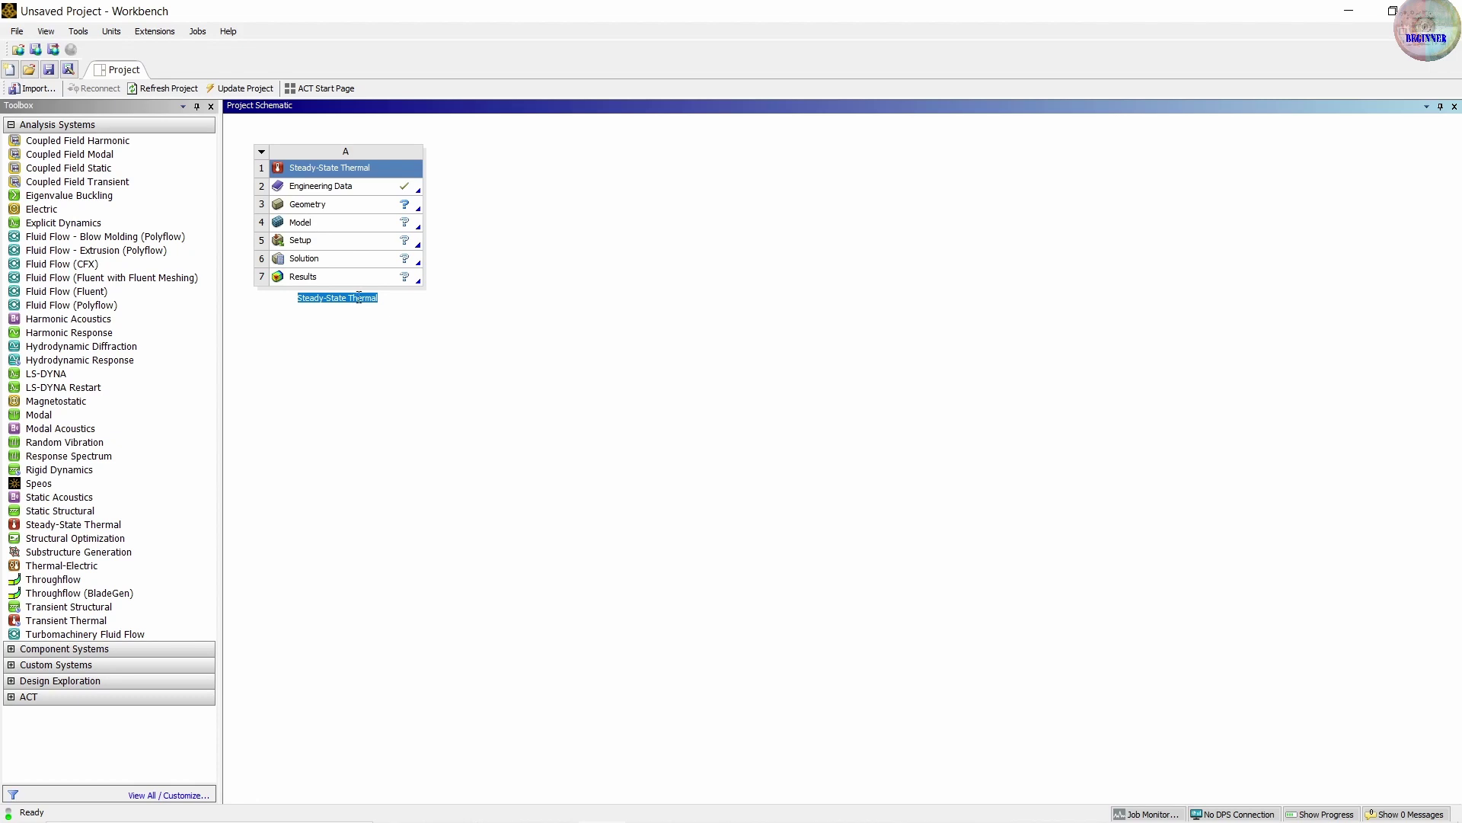
key("BackSpace")
type("Heat Sink Thermal Analysis")
key("Return")
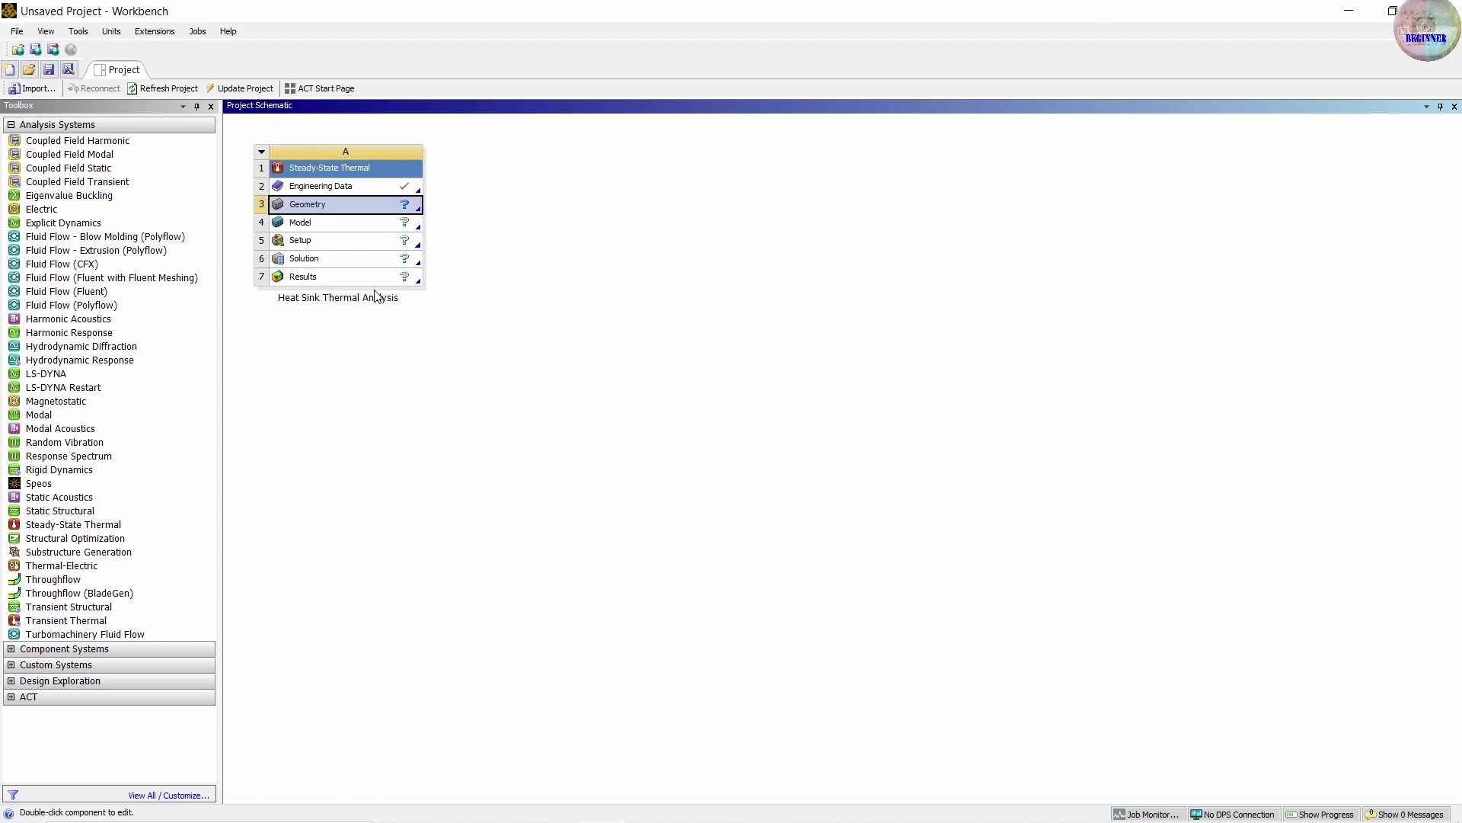
Add Aluminum Alloy from the General Materials library to the thermal system's Engineering Data
left_click(353, 188)
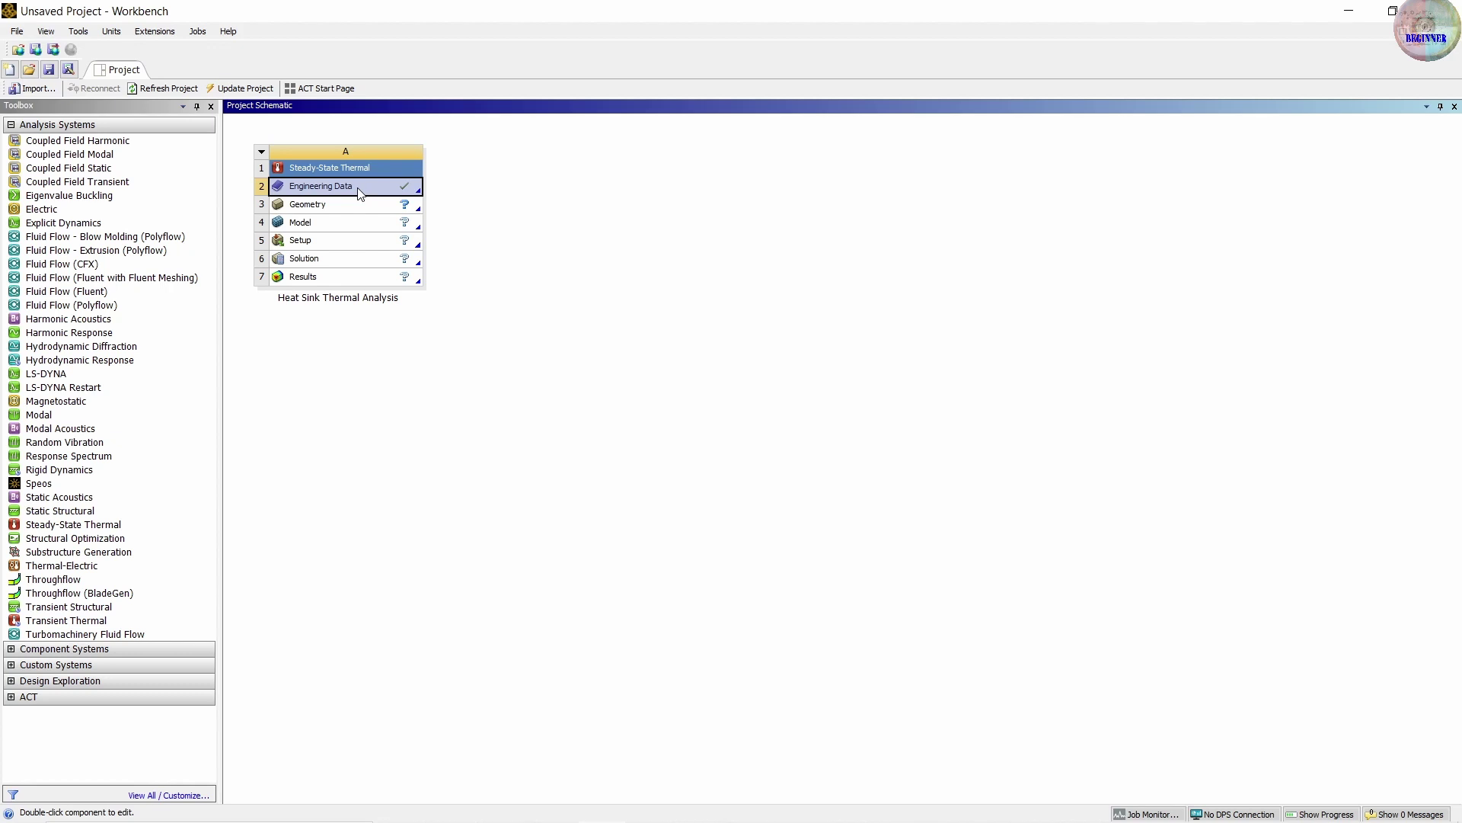
double_click(356, 187)
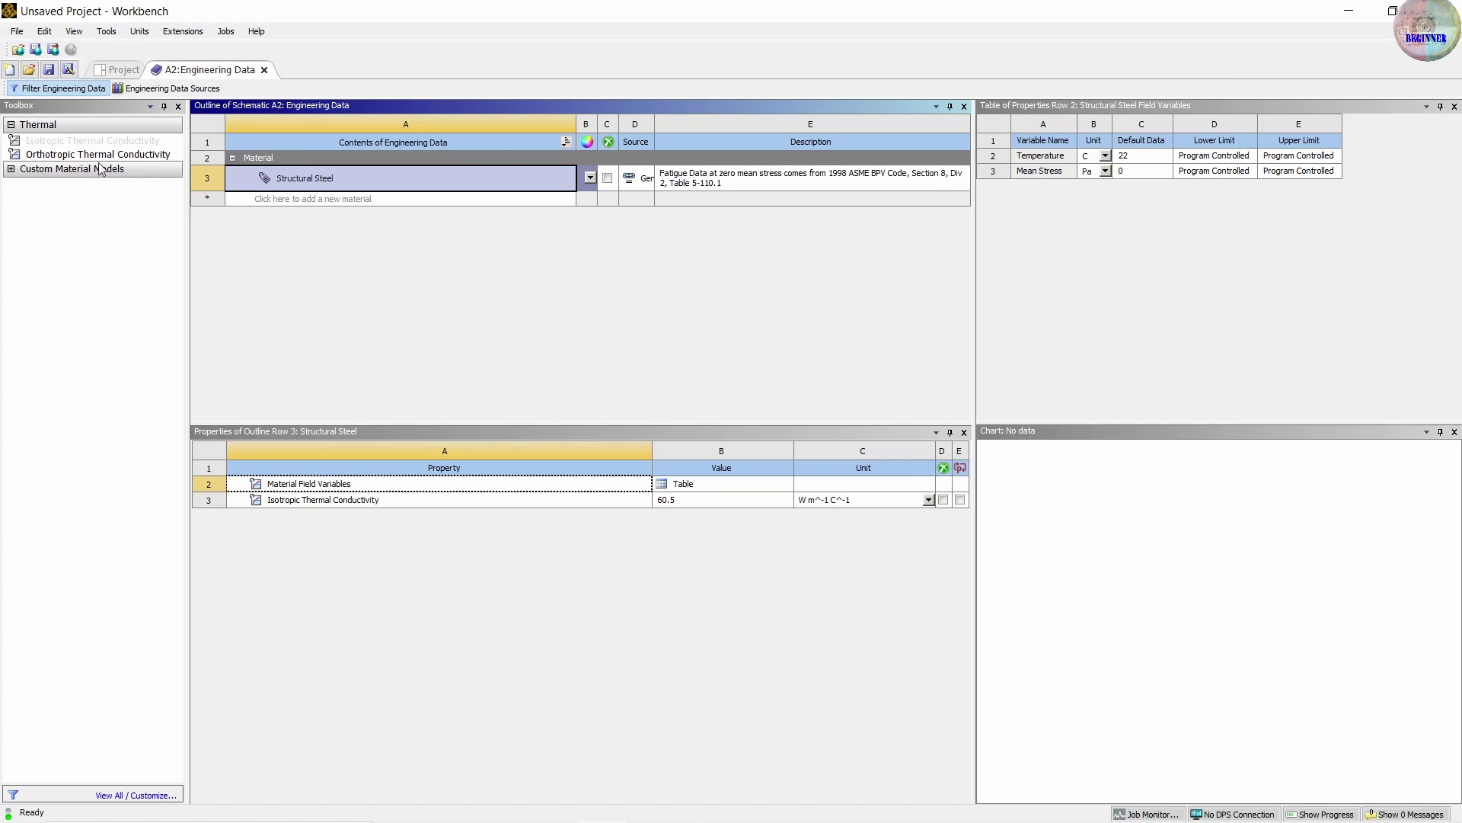
left_click(169, 90)
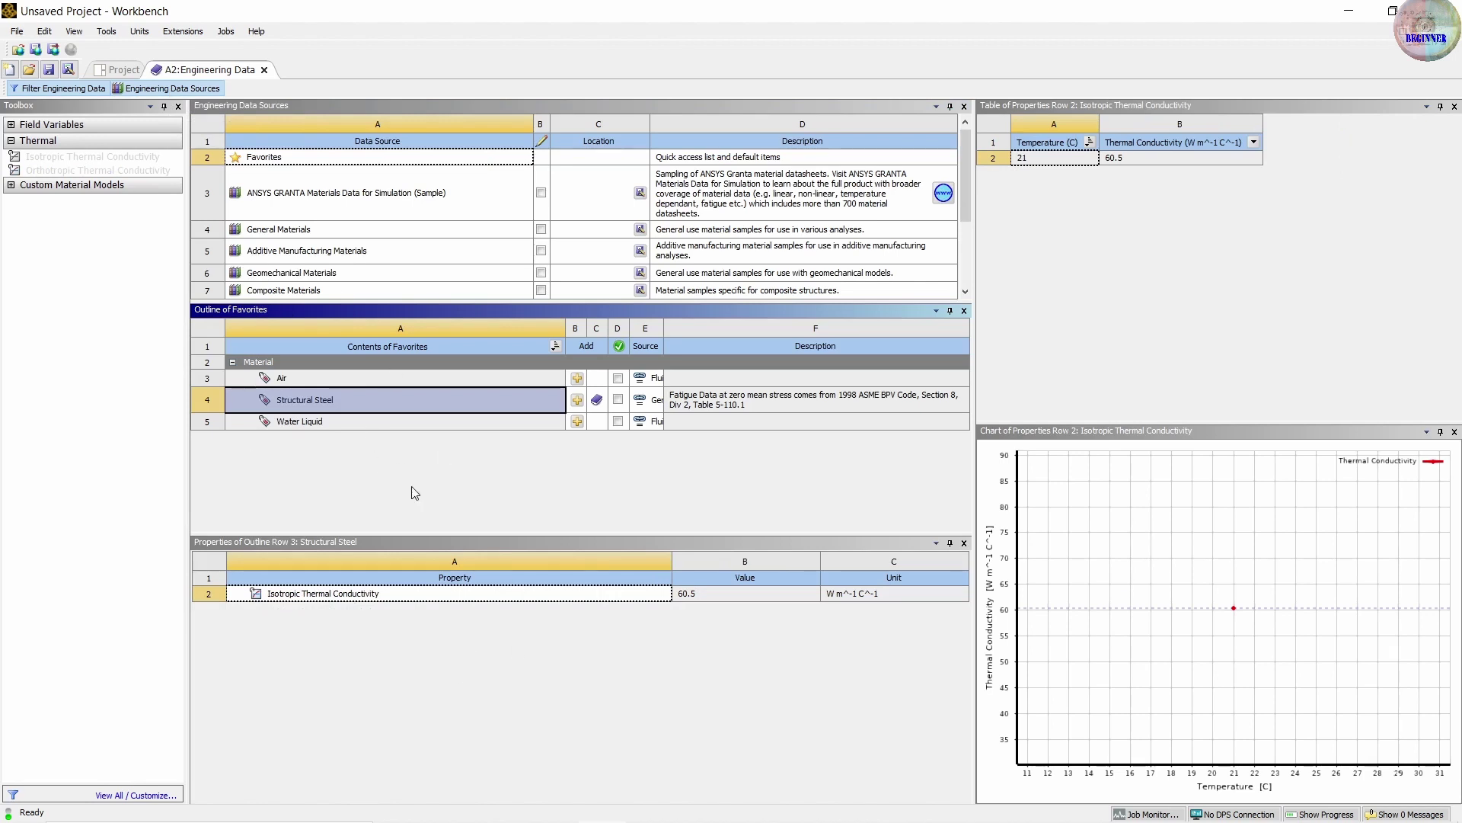
left_click(265, 231)
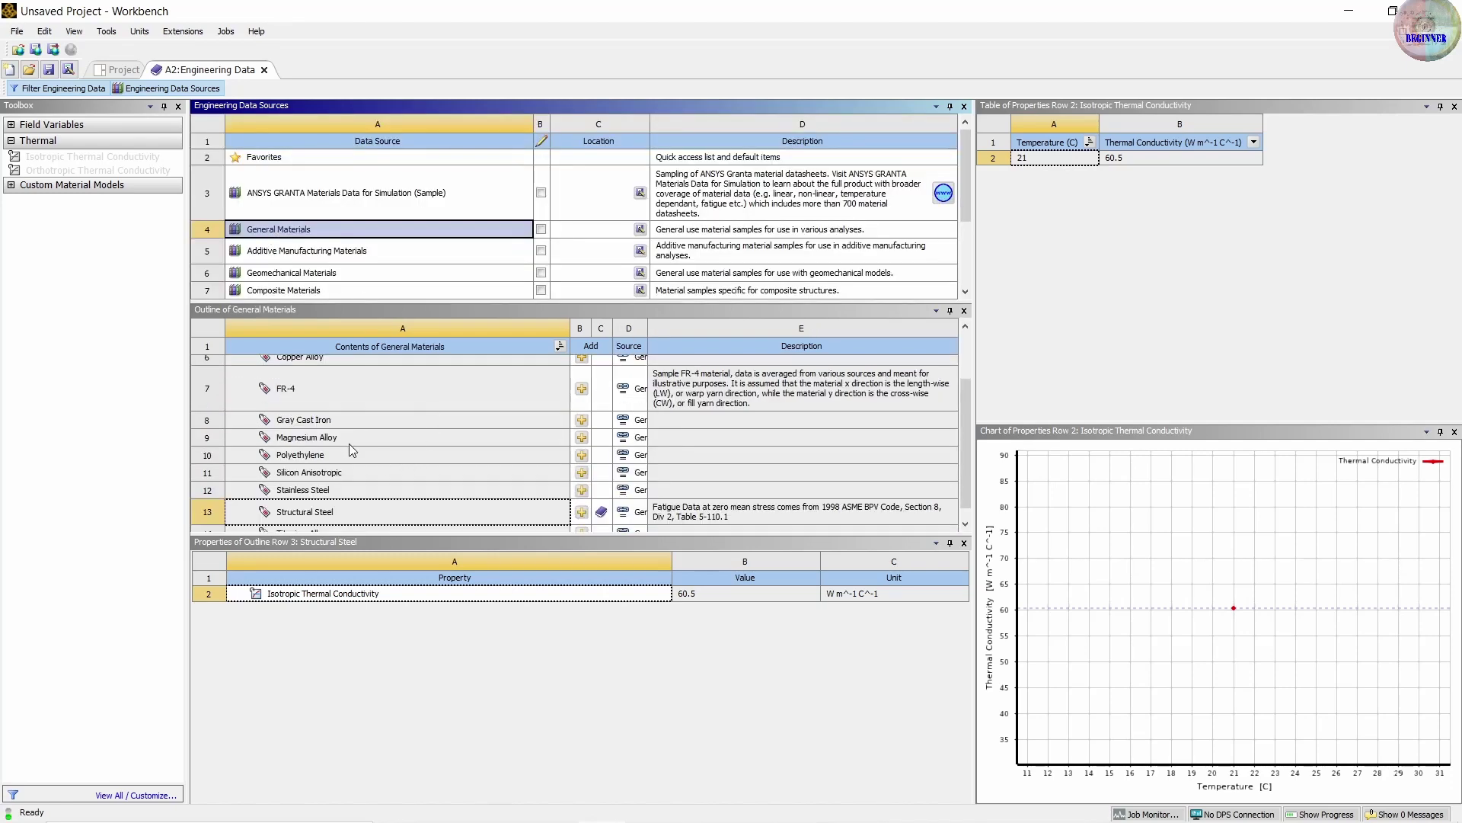
scroll(349, 443, "up", 2)
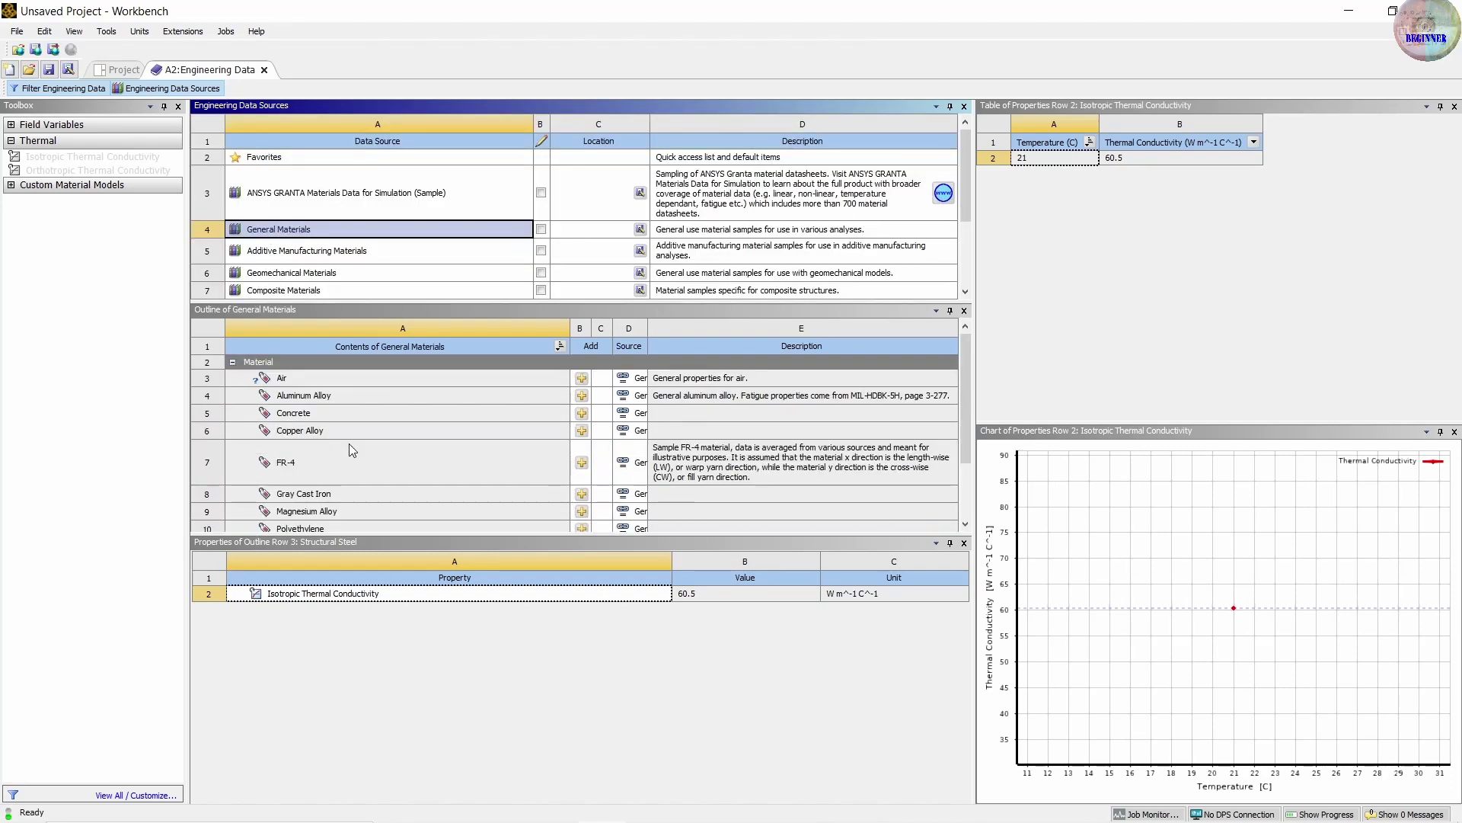
left_click(530, 395)
left_click(581, 396)
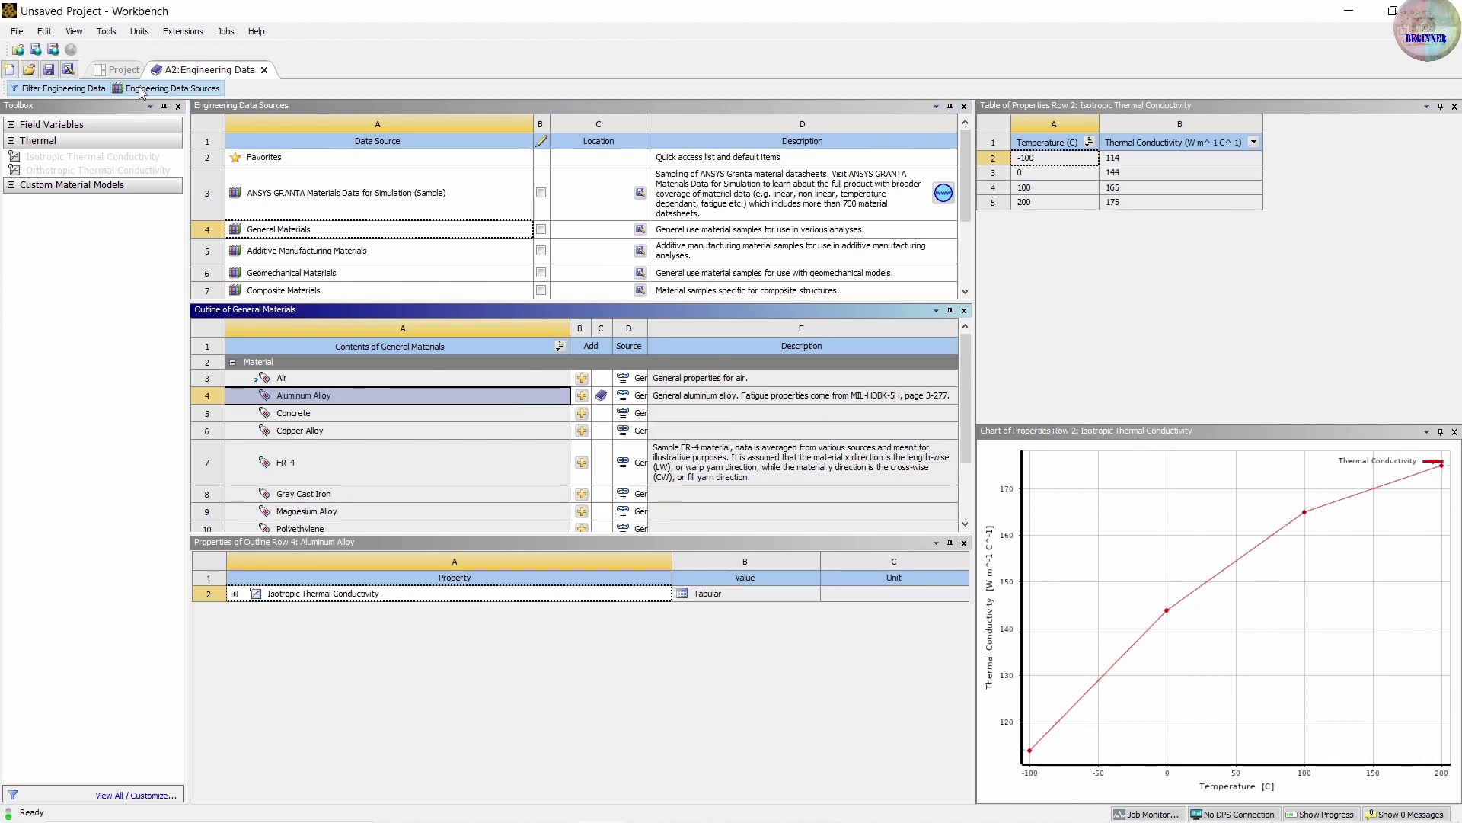
left_click(169, 88)
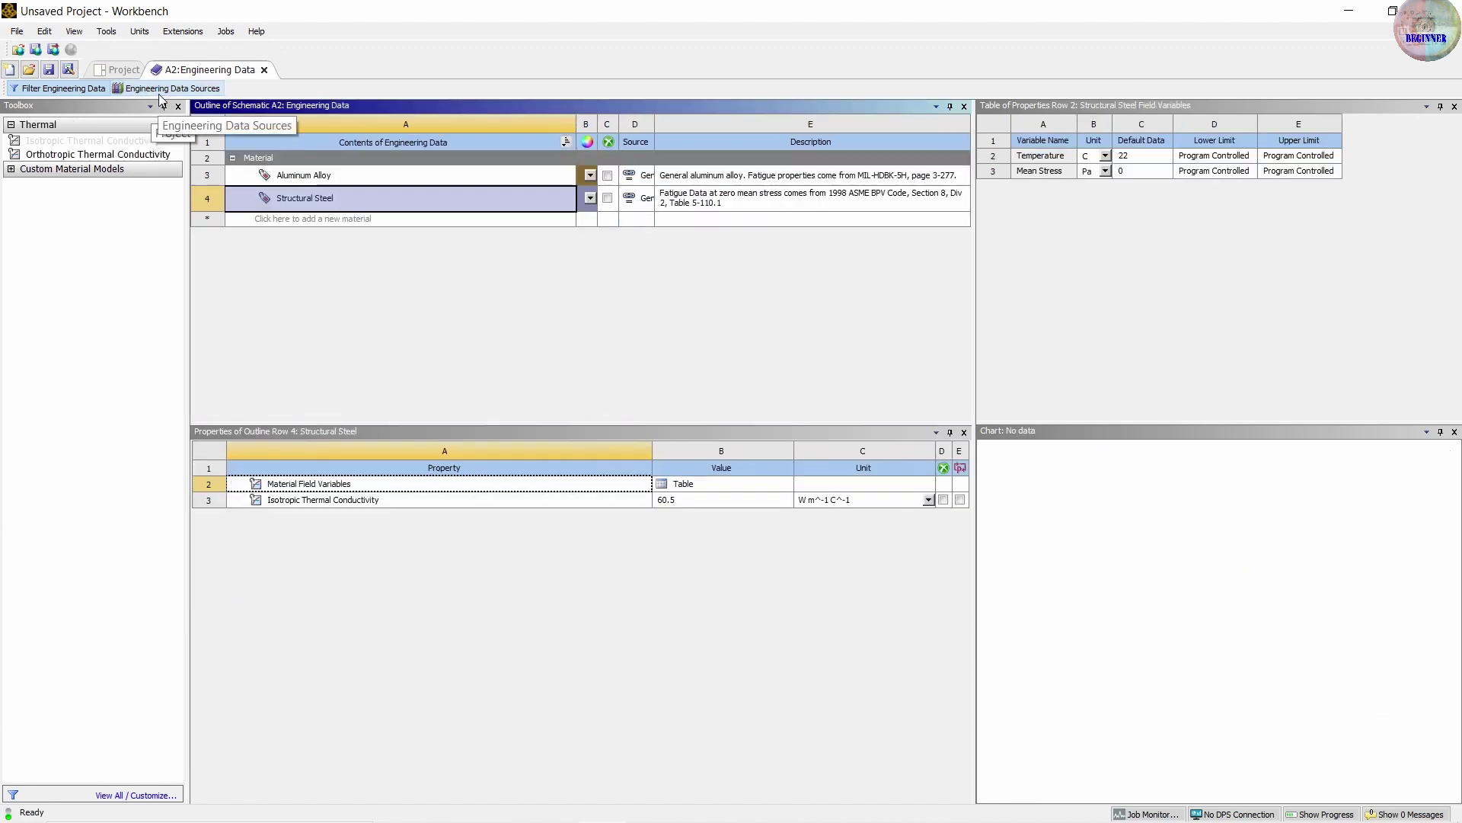
Replace Aluminum Alloy's tabular isotropic thermal conductivity with a new, empty Isotropic Thermal Conductivity property
left_click(319, 176)
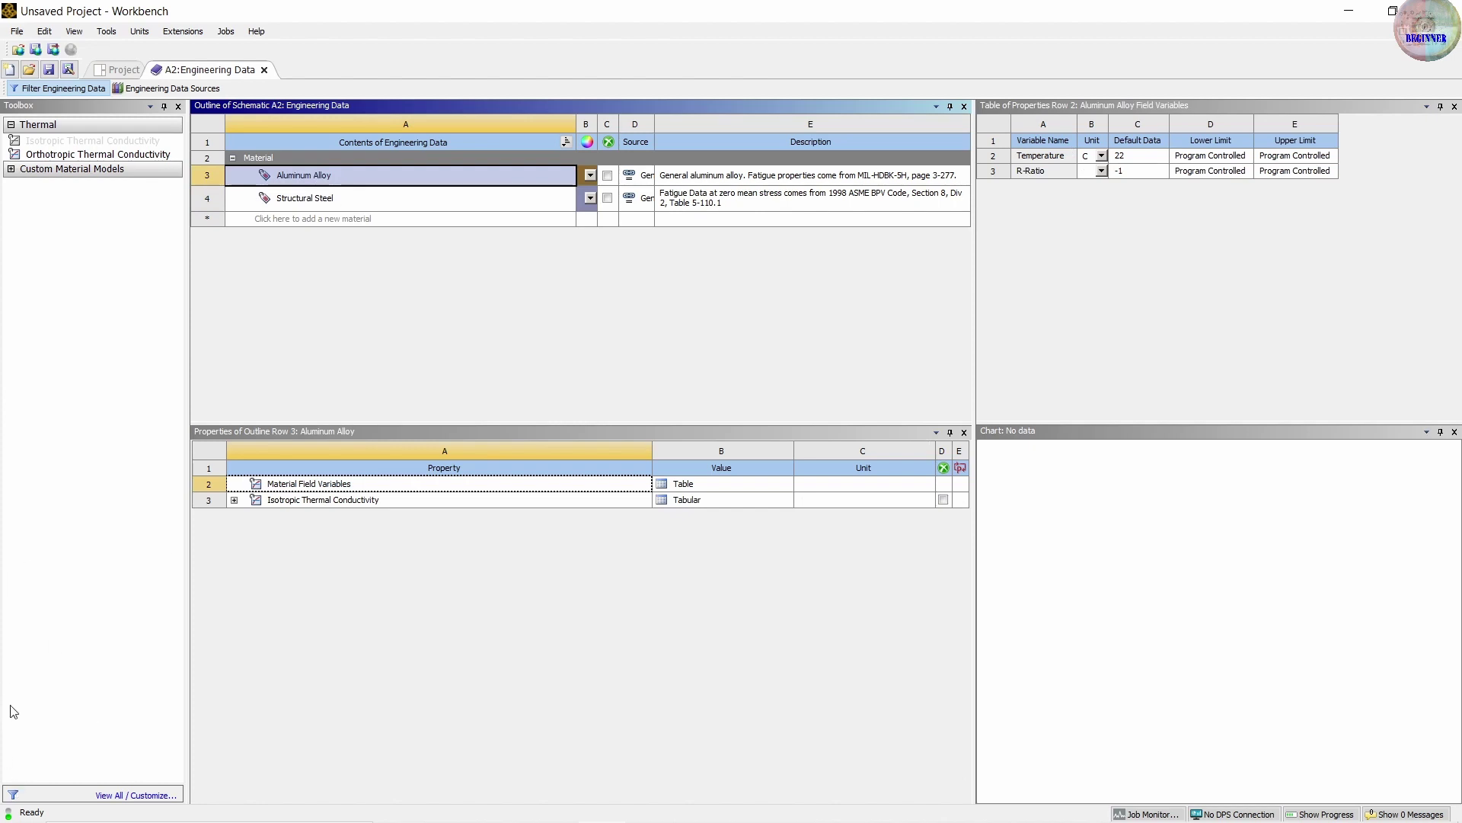
left_click(204, 504)
right_click(204, 505)
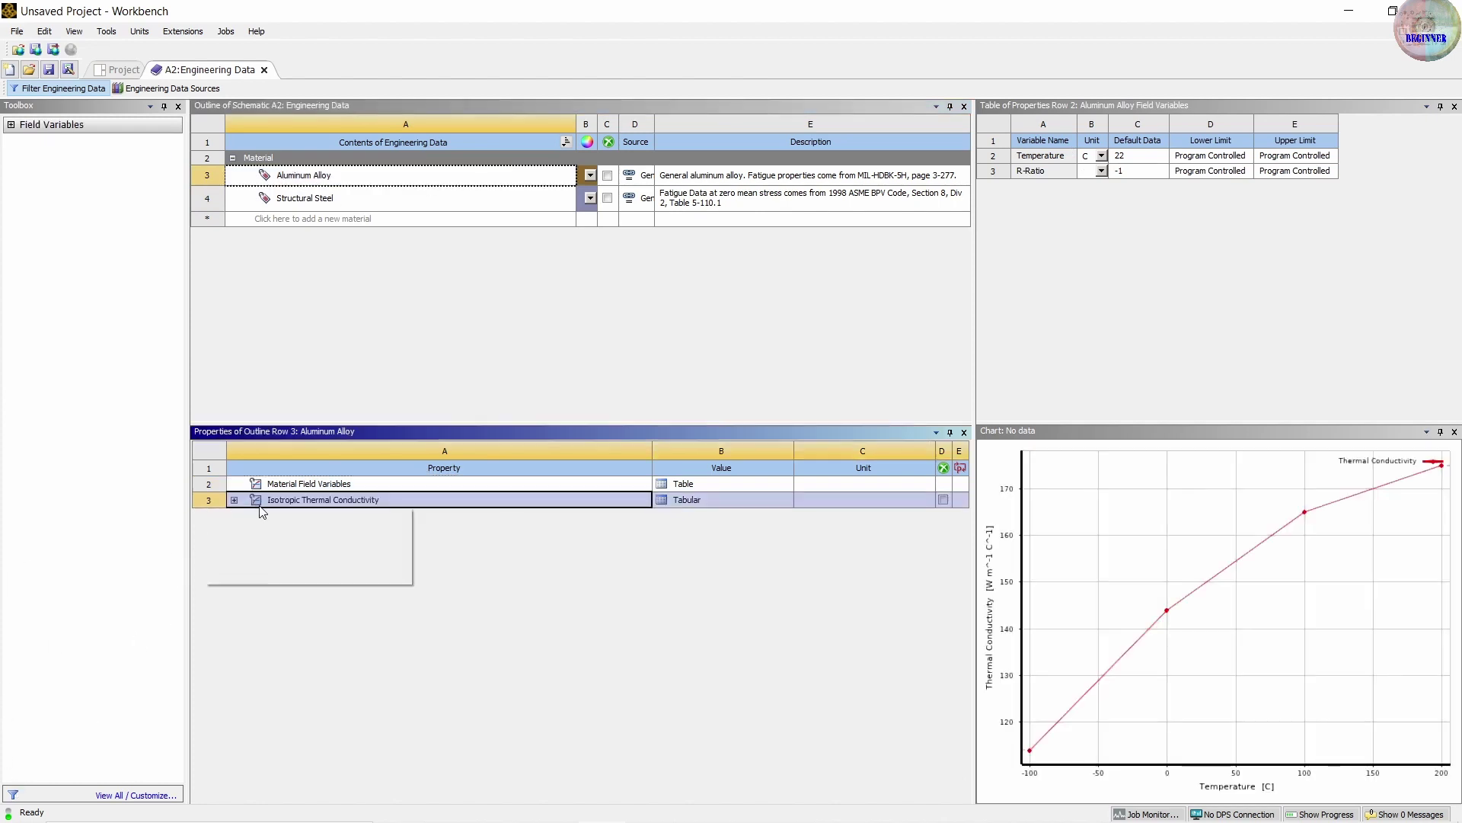
left_click(290, 517)
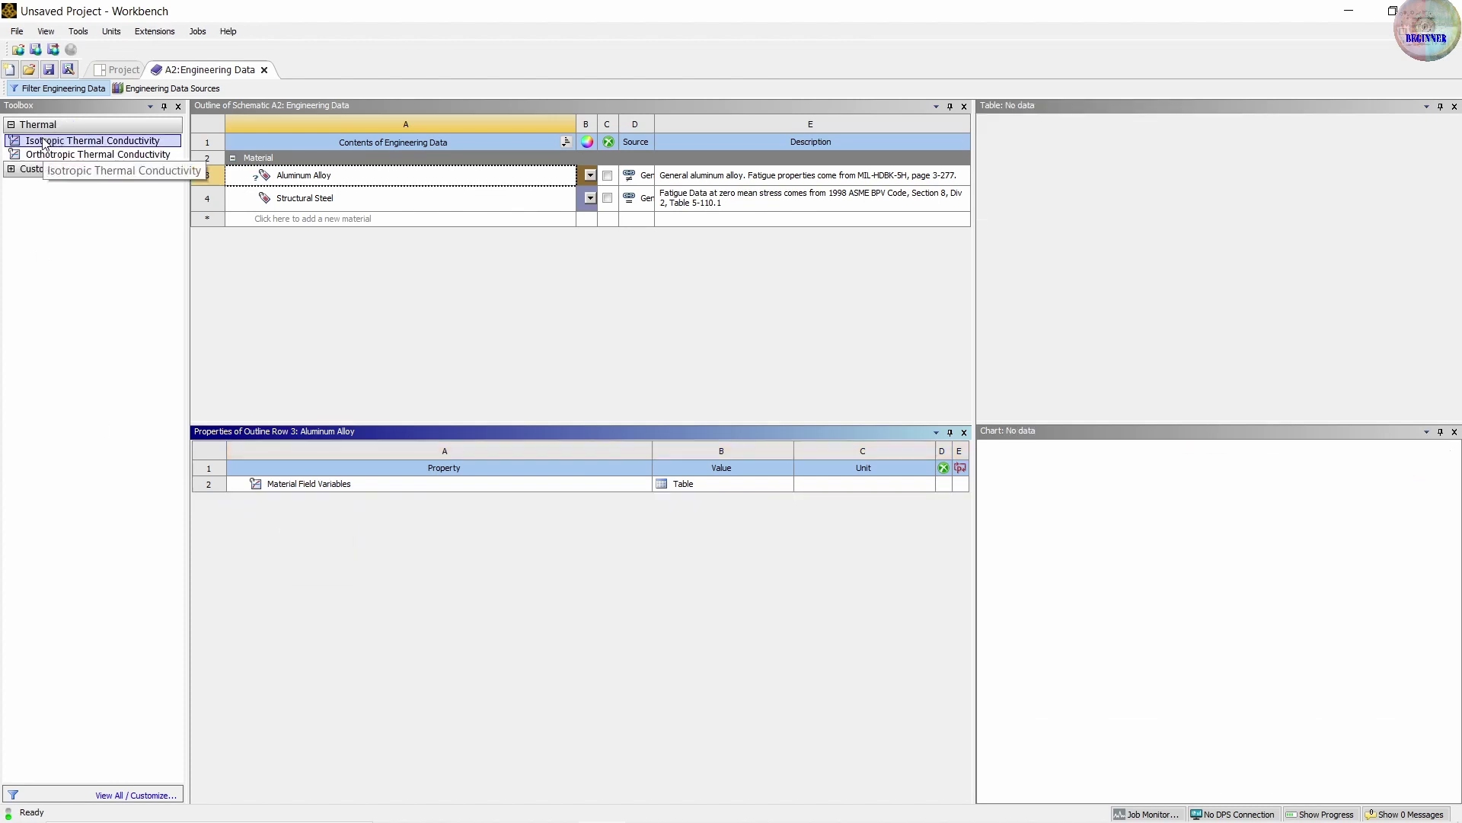
left_click_drag(60, 144, 354, 182)
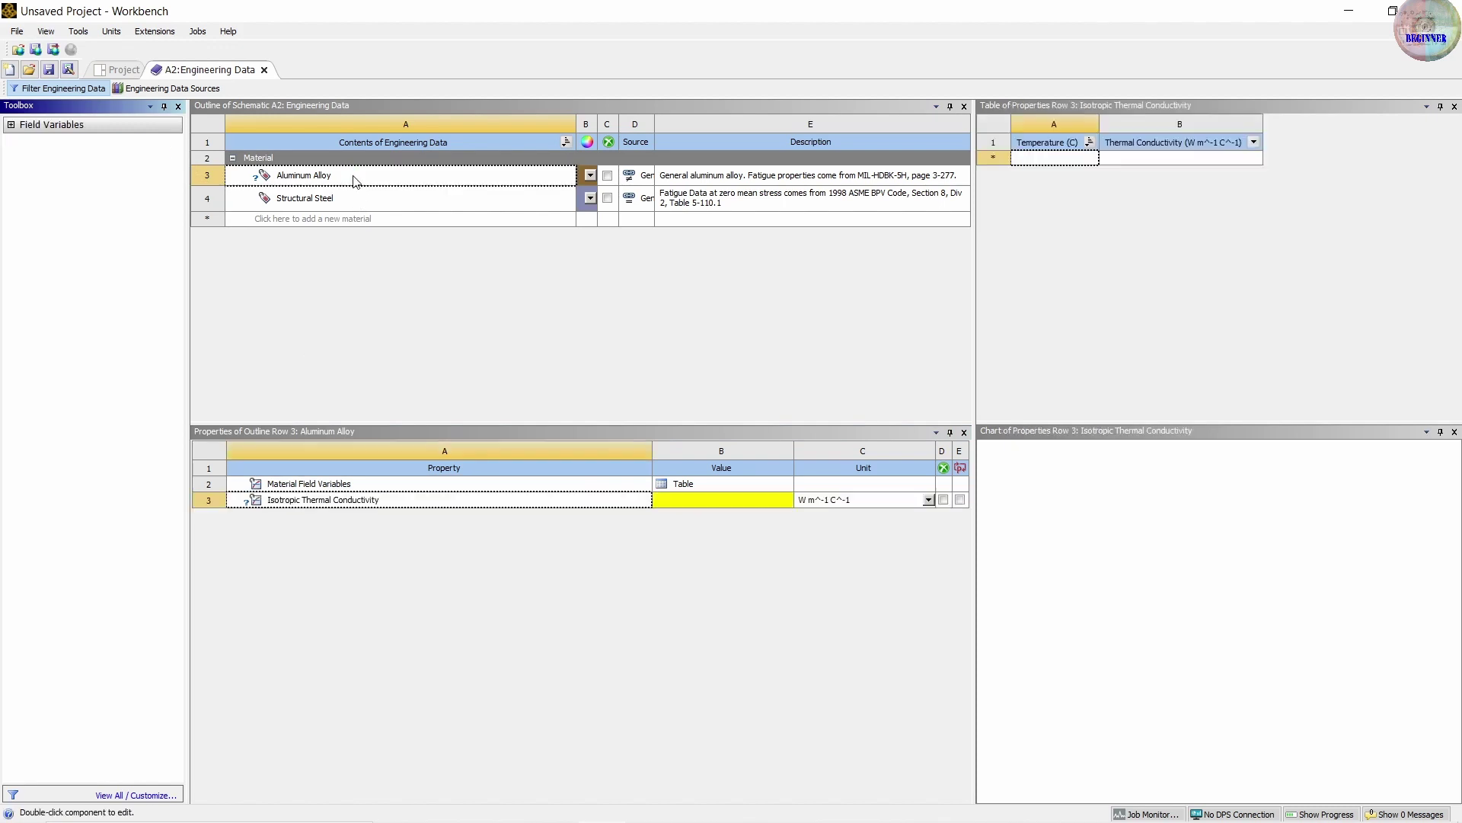
Set Aluminum Alloy's isotropic thermal conductivity to 170 W m^-1 K^-1 and close Engineering Data
left_click(928, 500)
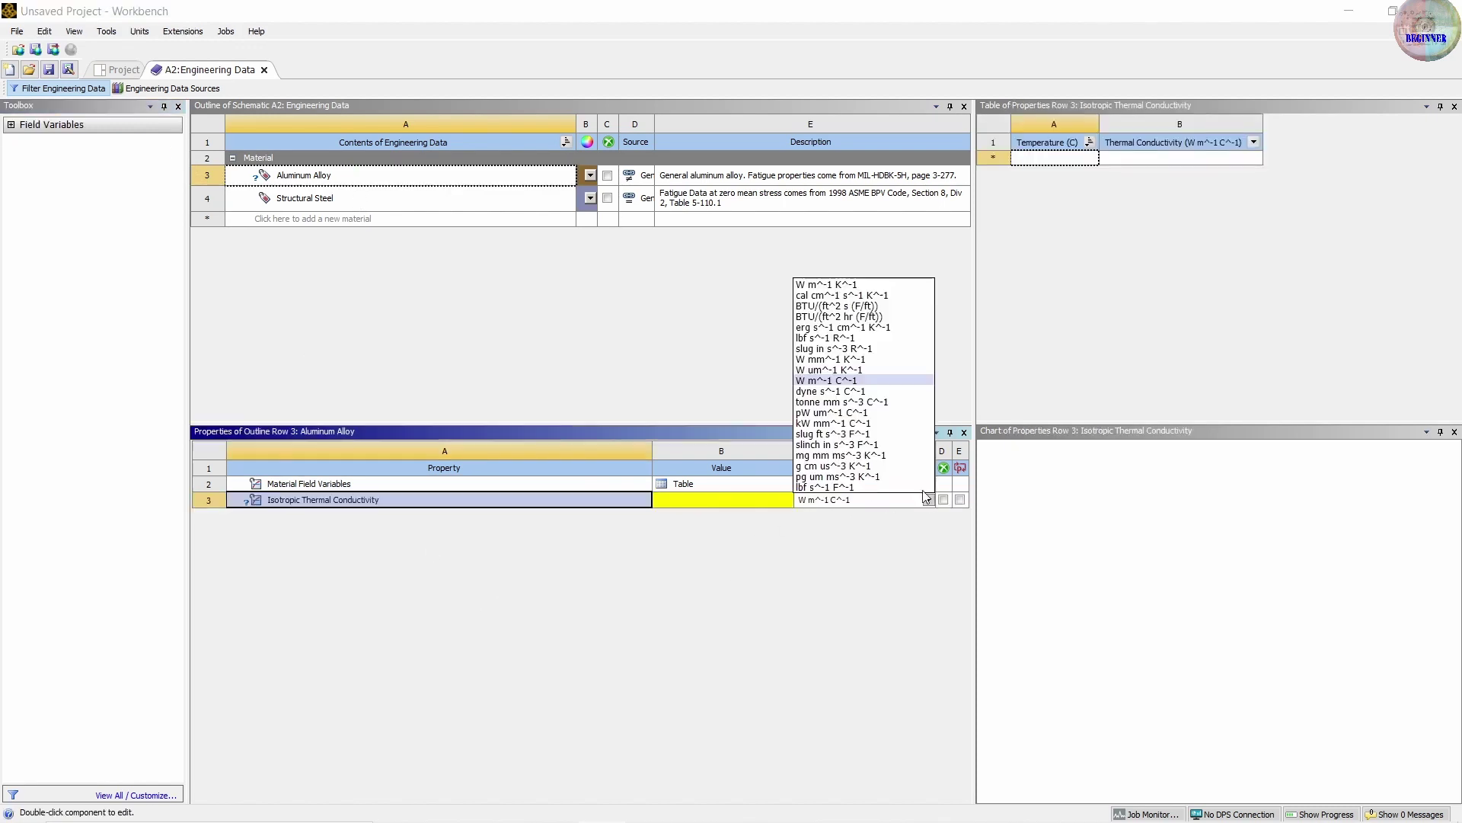
left_click(826, 284)
left_click(699, 499)
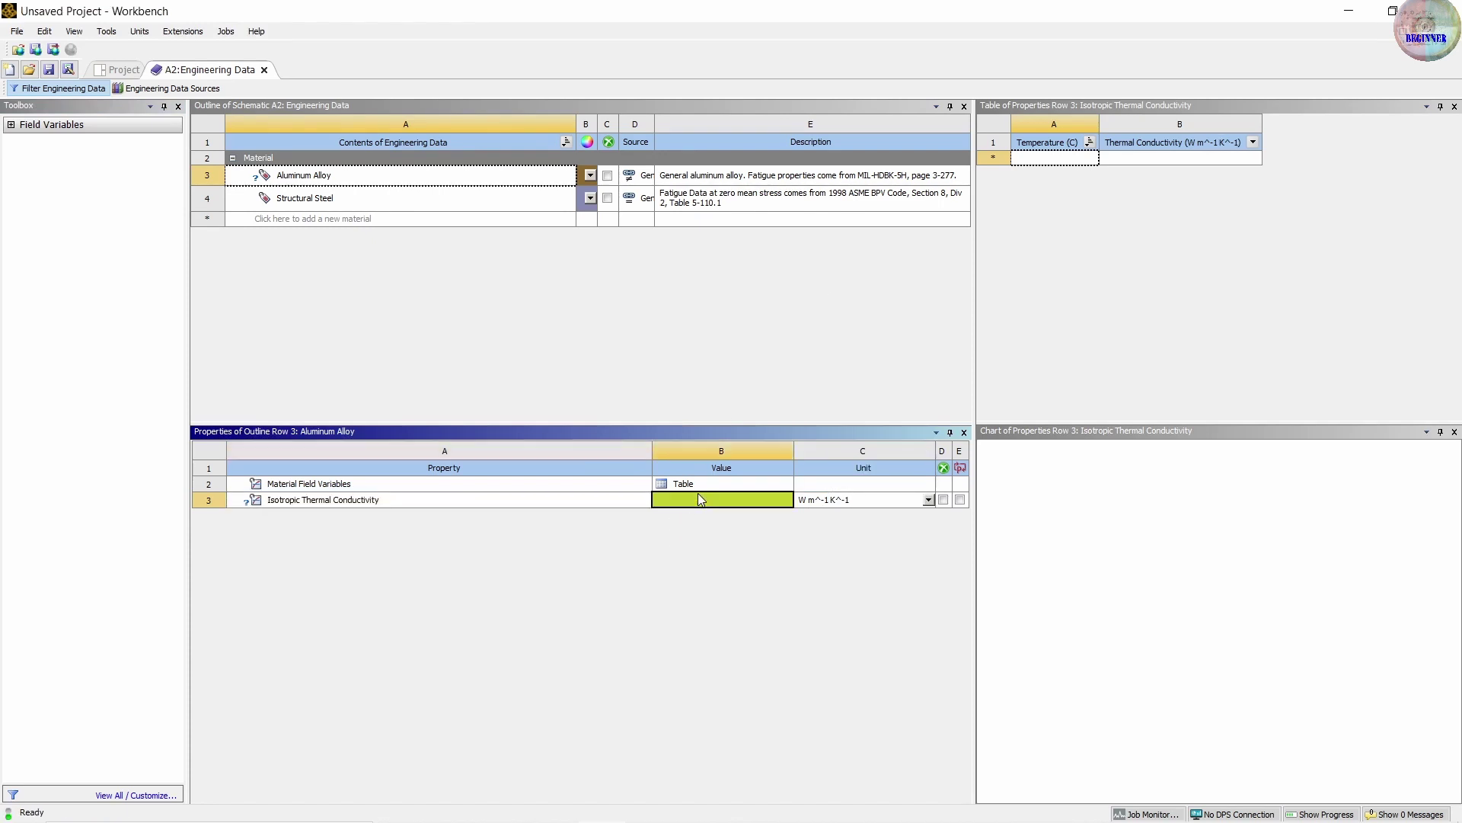
type("17")
left_click(695, 678)
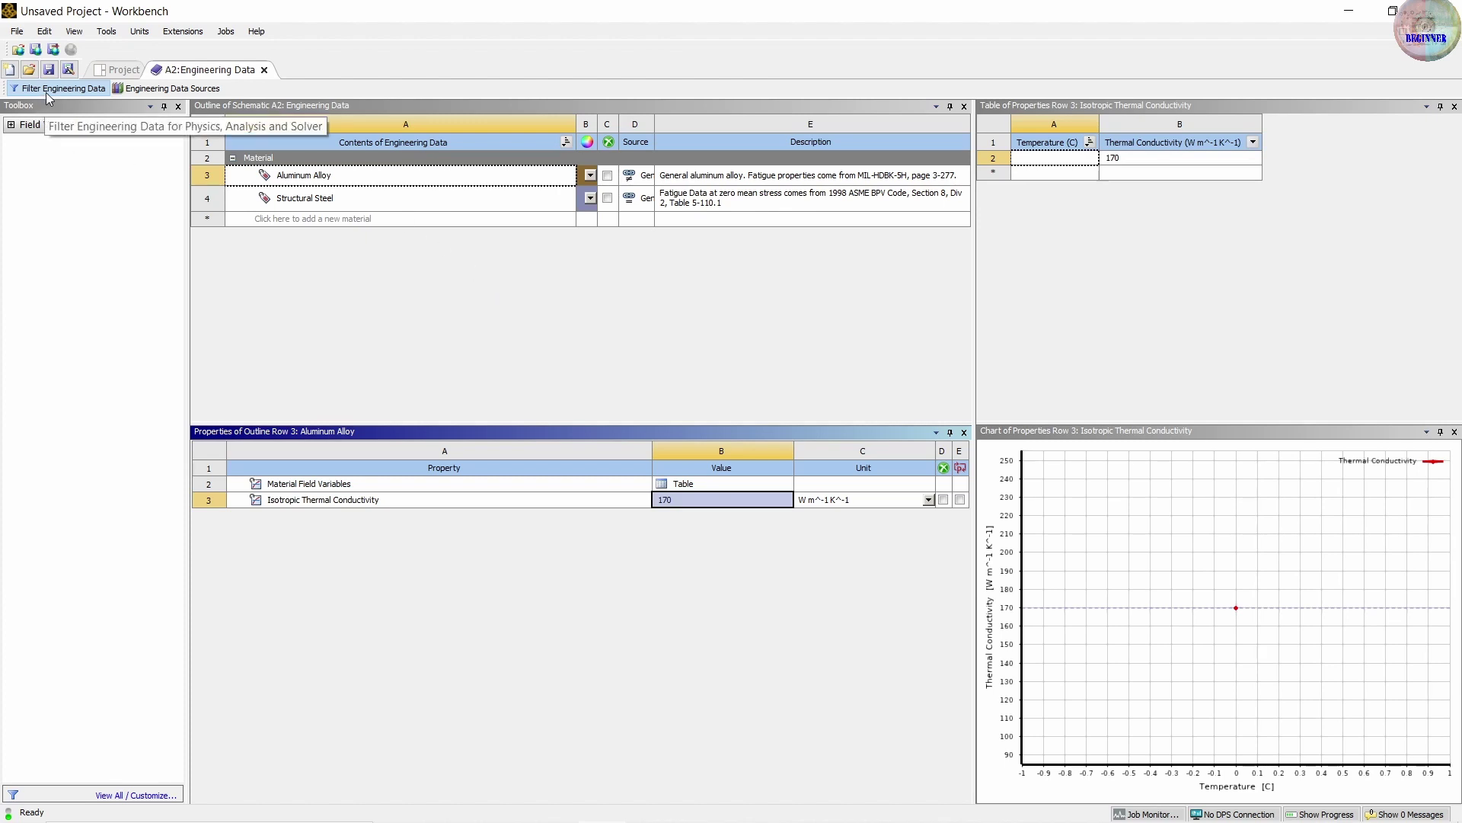
left_click(264, 71)
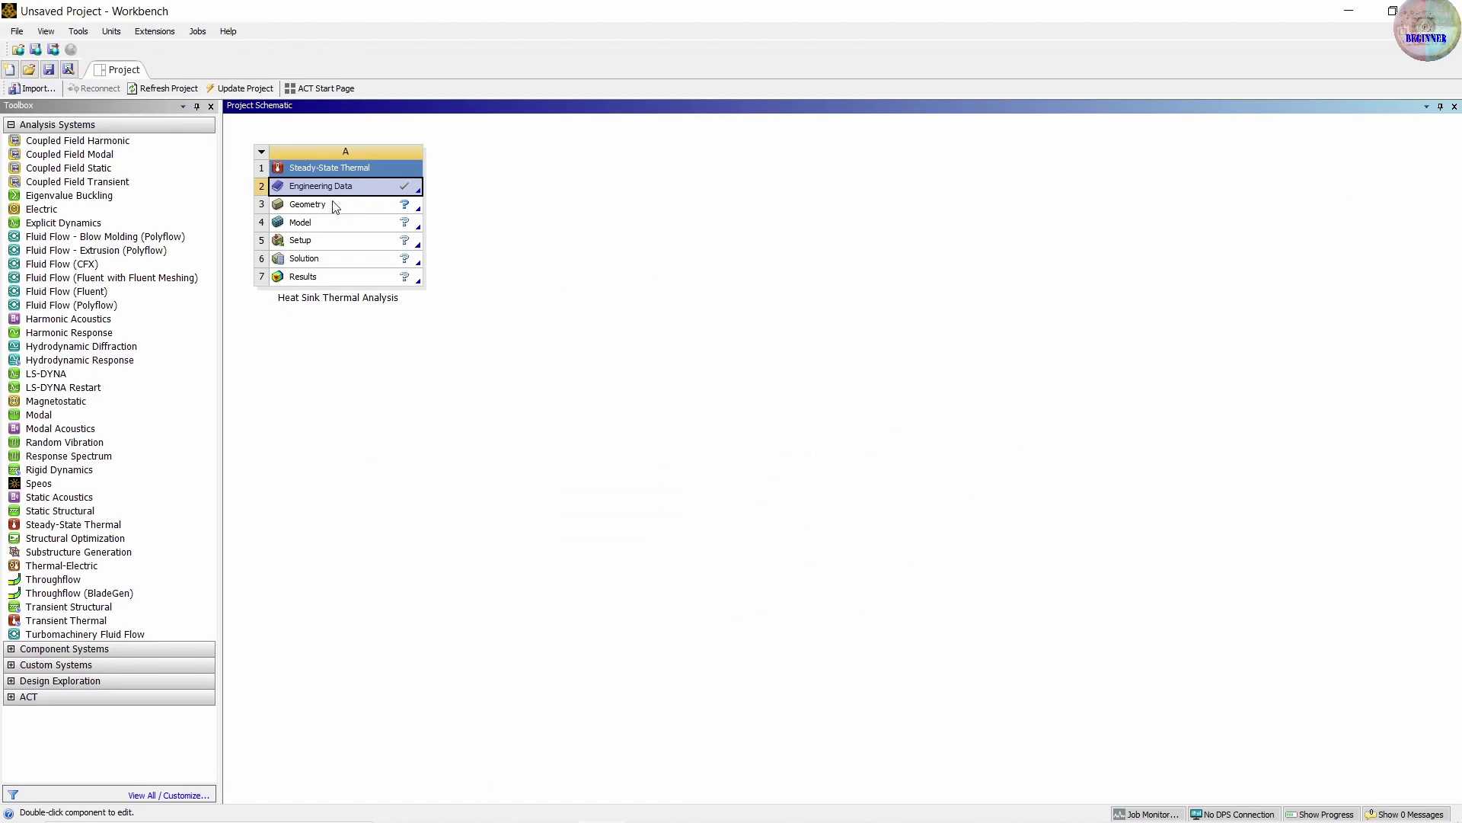
Open the system's geometry in DesignModeler and set the length unit to millimeter
left_click(329, 210)
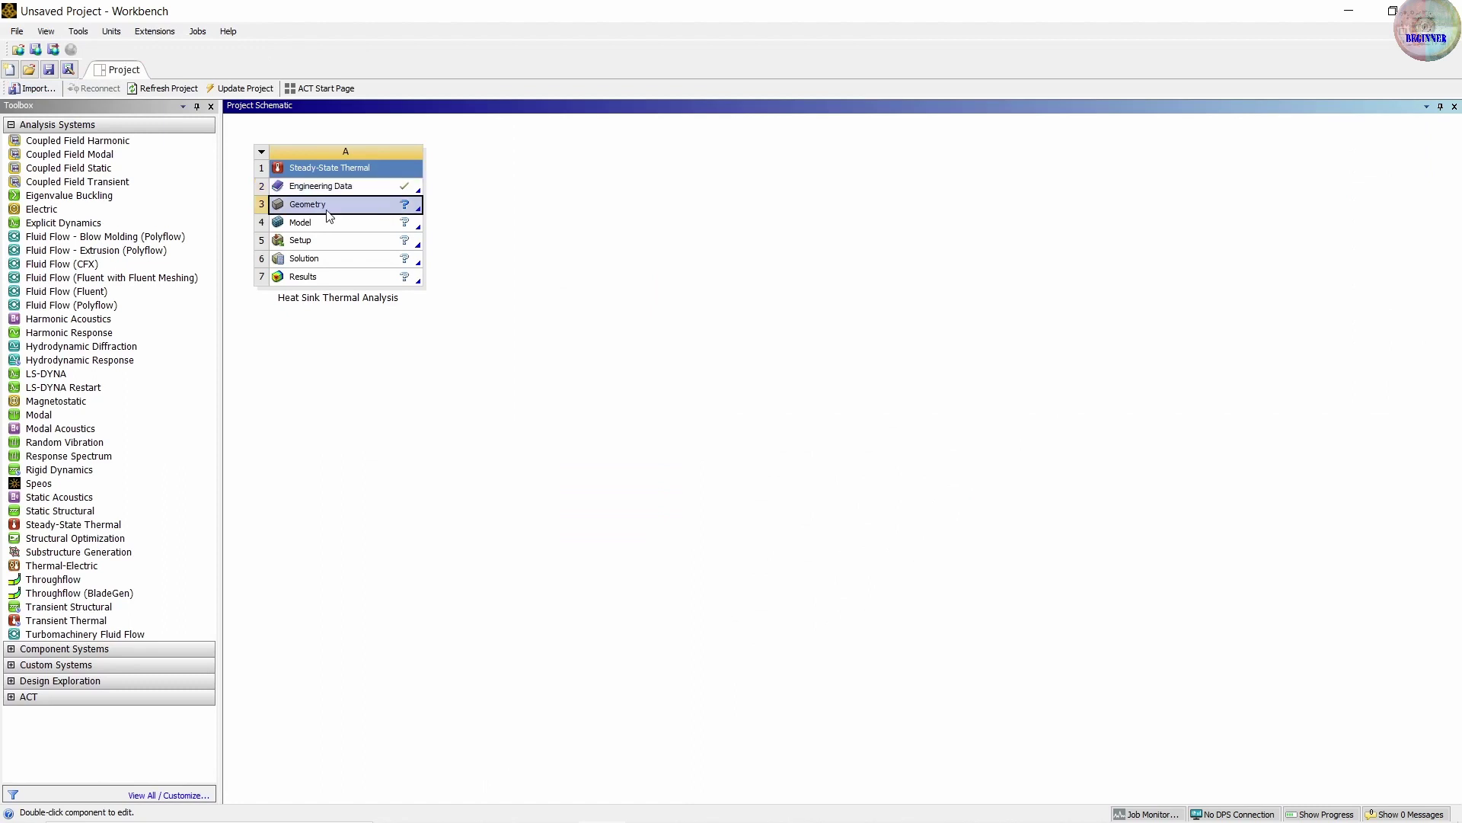
right_click(374, 207)
left_click(473, 213)
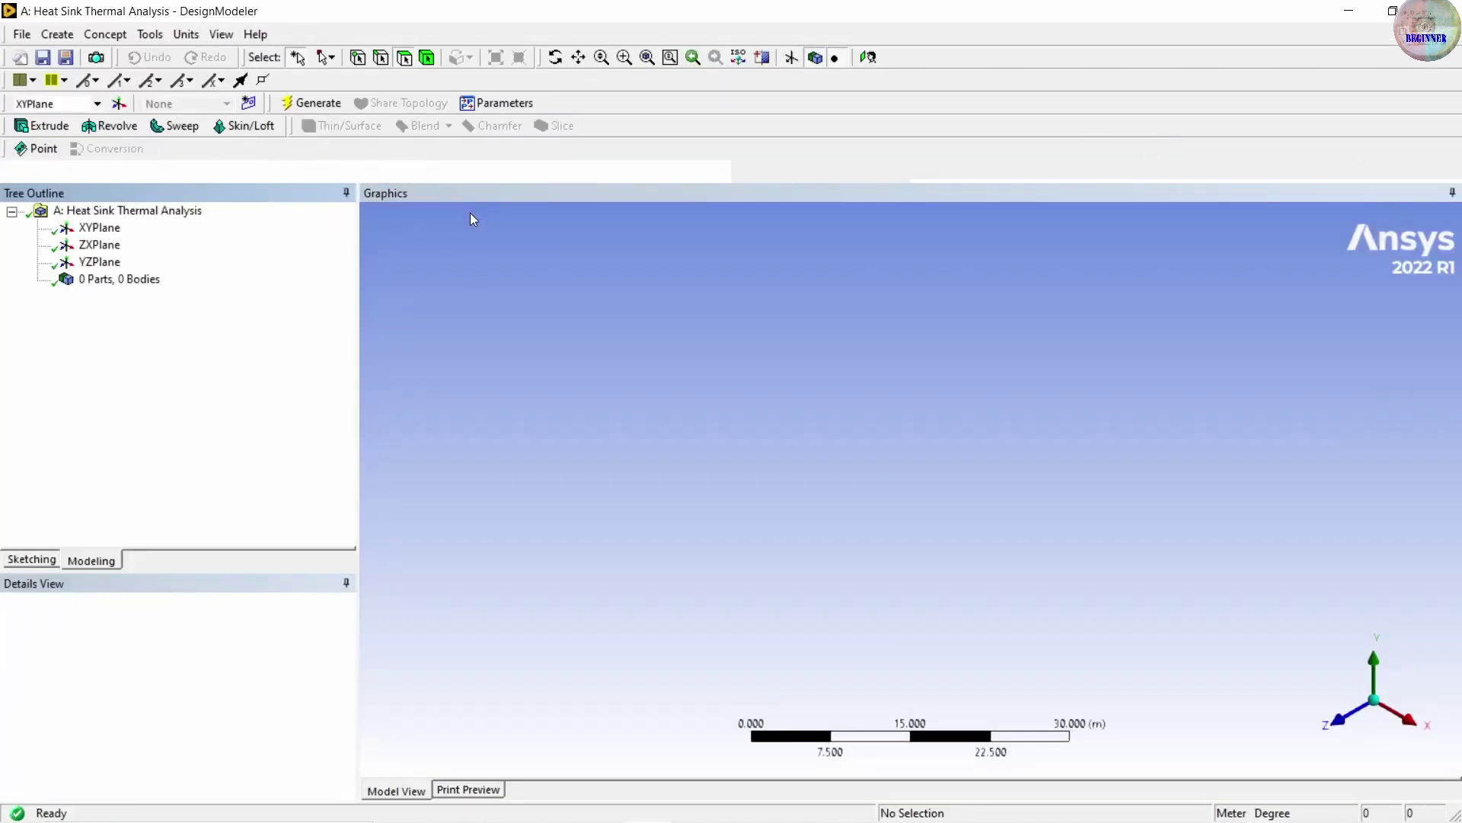
left_click(188, 35)
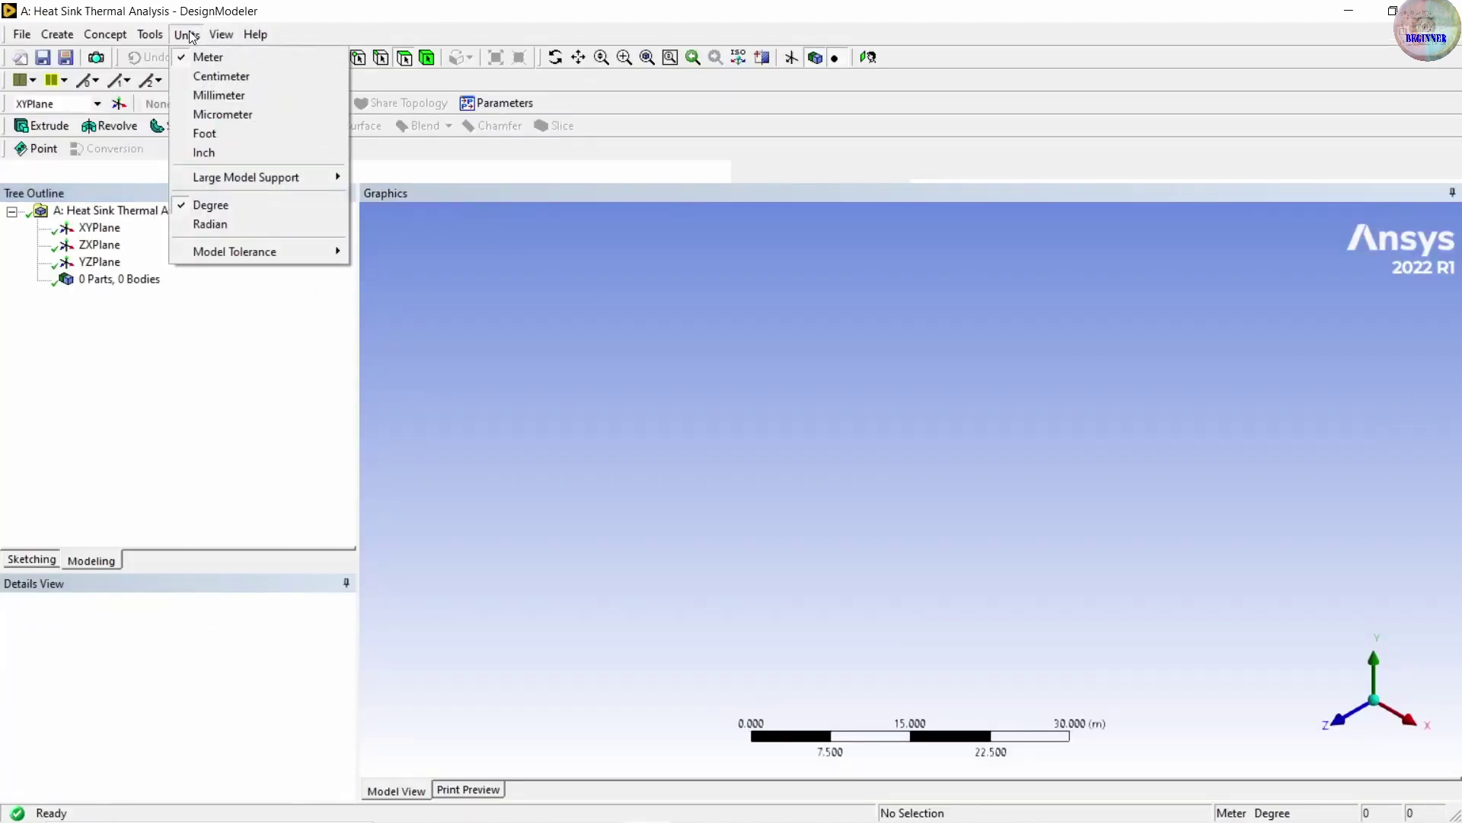
left_click(209, 95)
Create a new sketch on the XYPlane and view the plane face-on
left_click(104, 228)
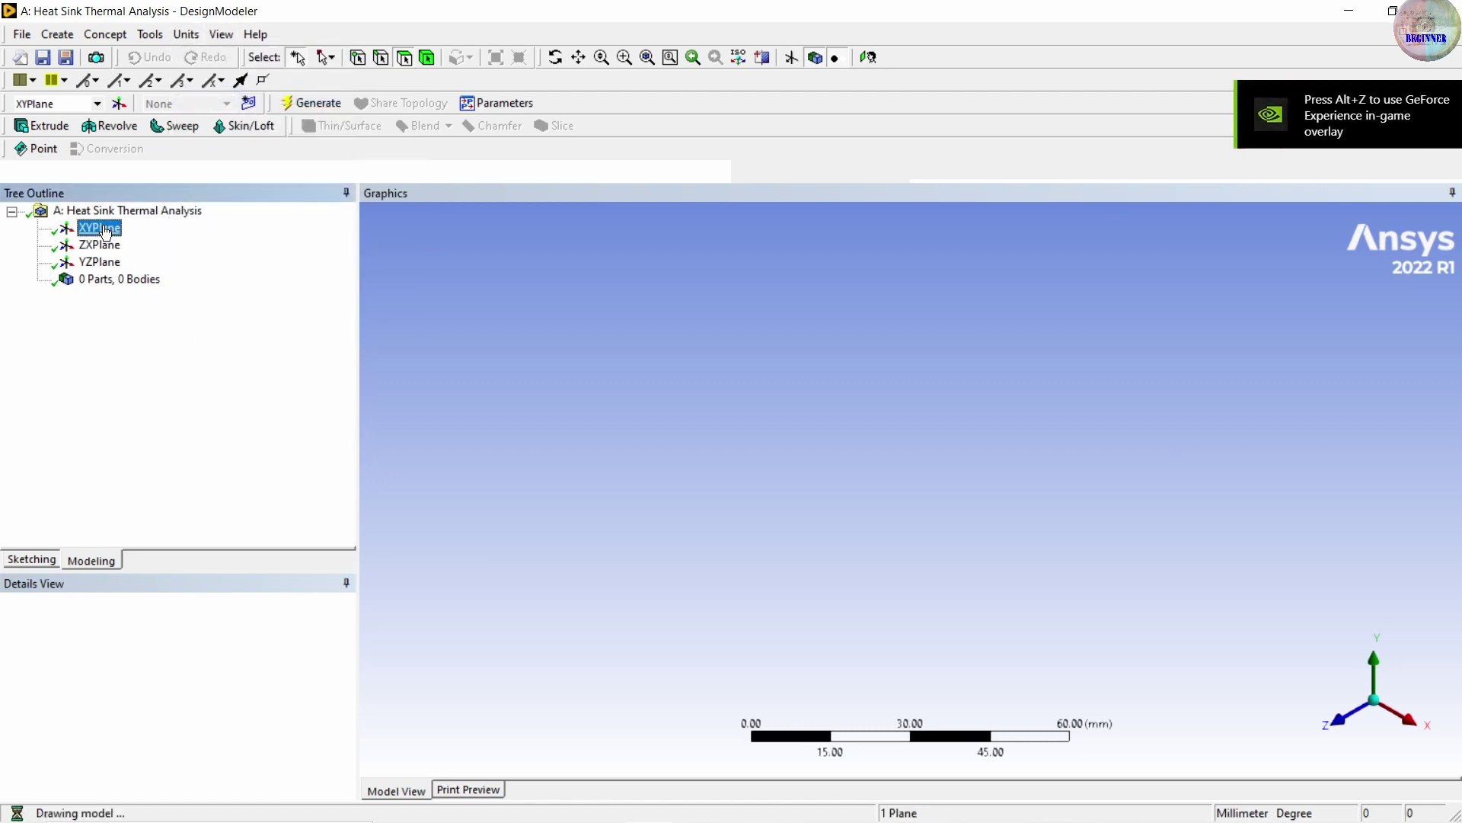
left_click(249, 103)
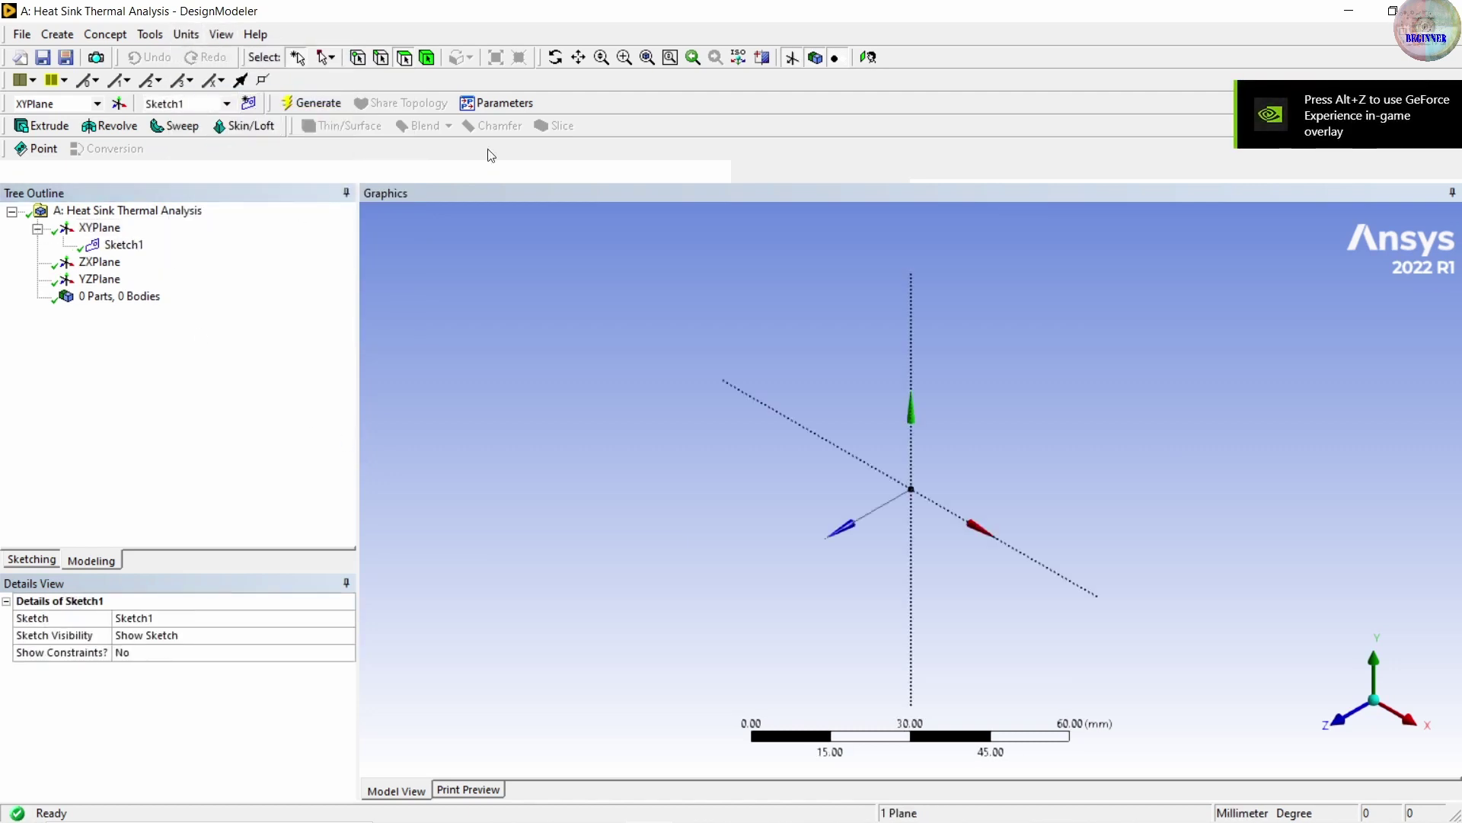
left_click(868, 57)
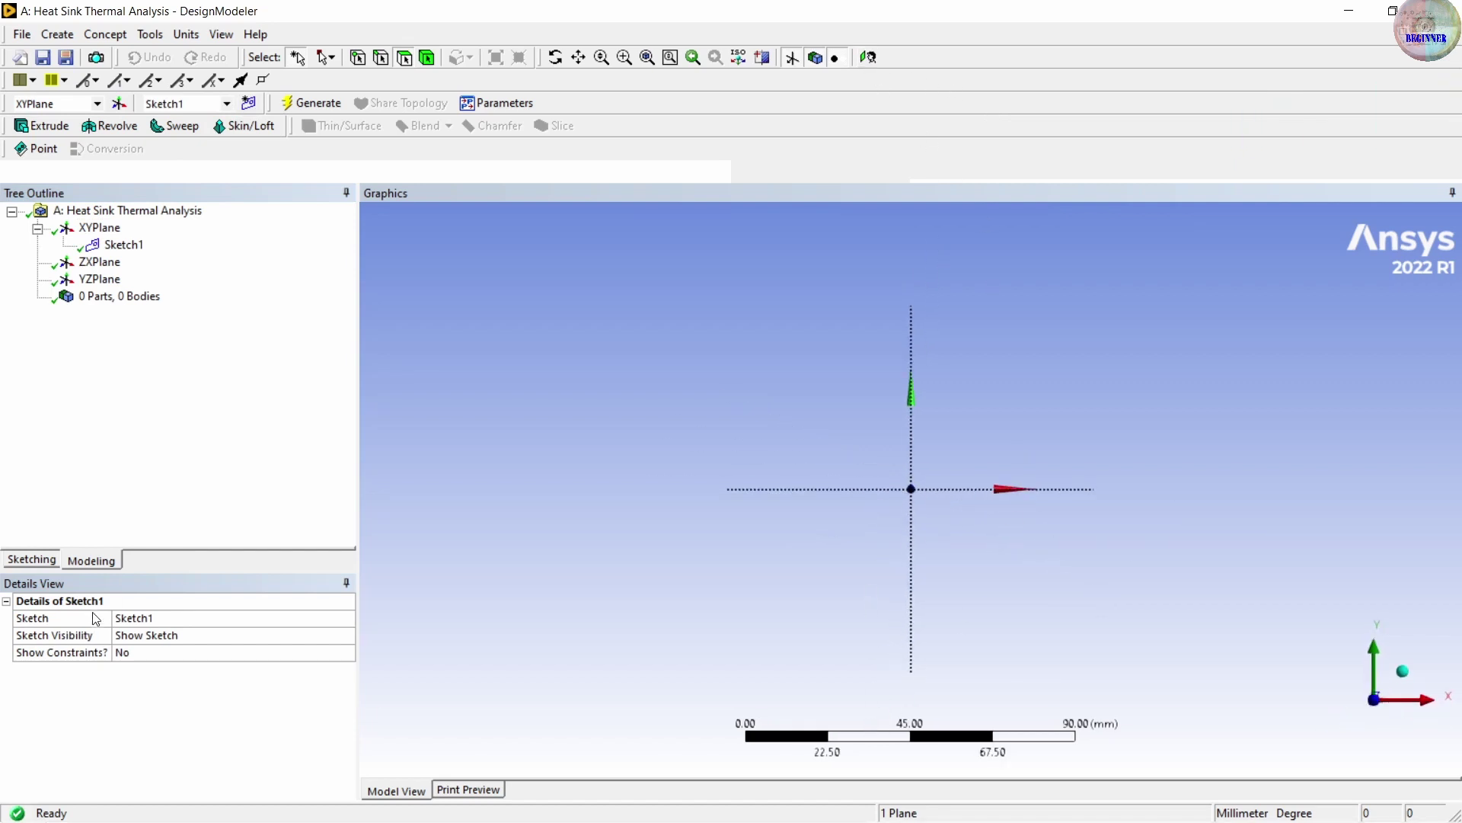
Show the 2D sketching grid and enable snapping to it for the XYPlane sketch
left_click(31, 559)
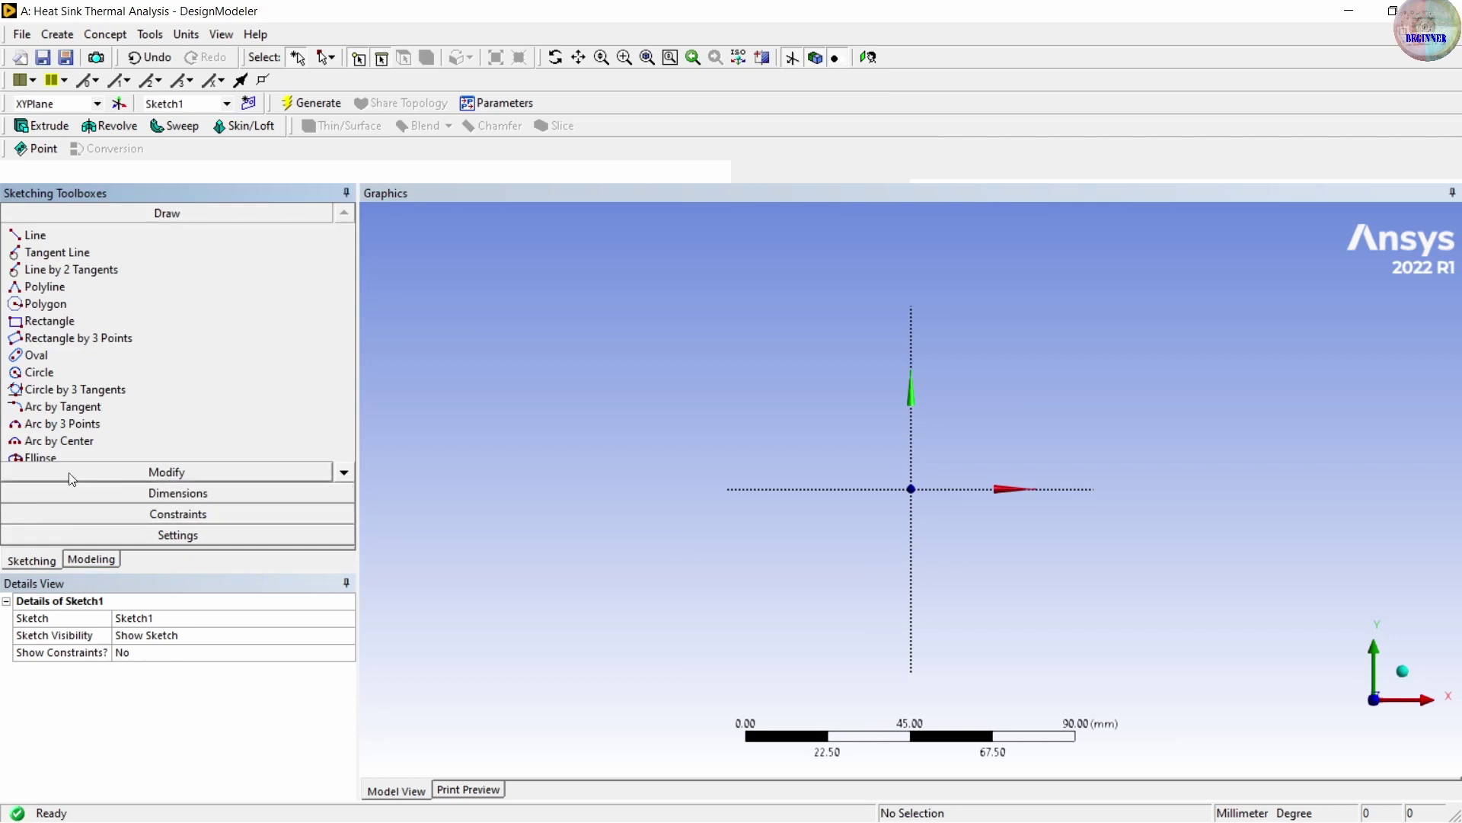
left_click(177, 535)
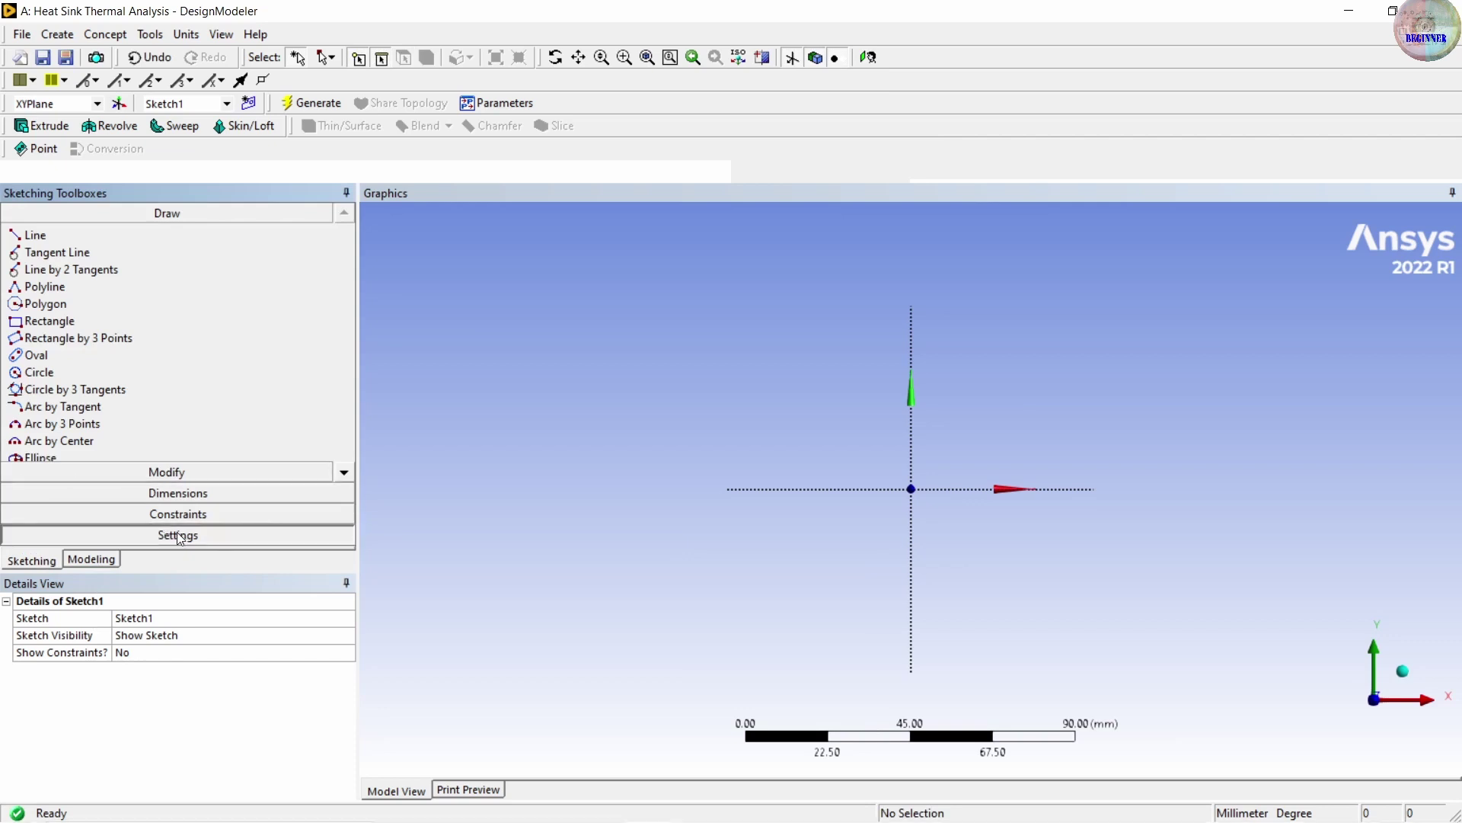
left_click(139, 323)
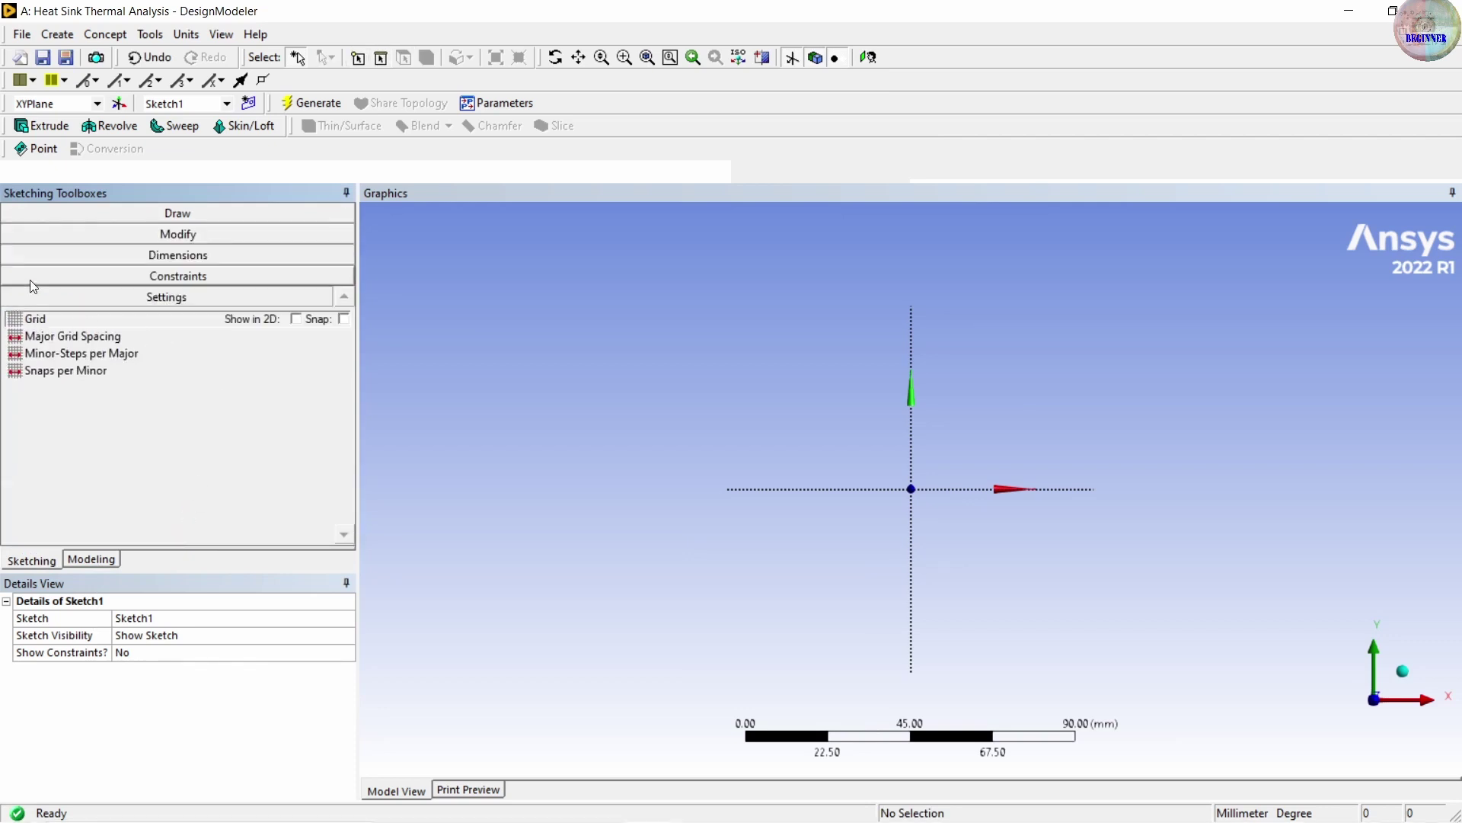
left_click(296, 320)
left_click(345, 319)
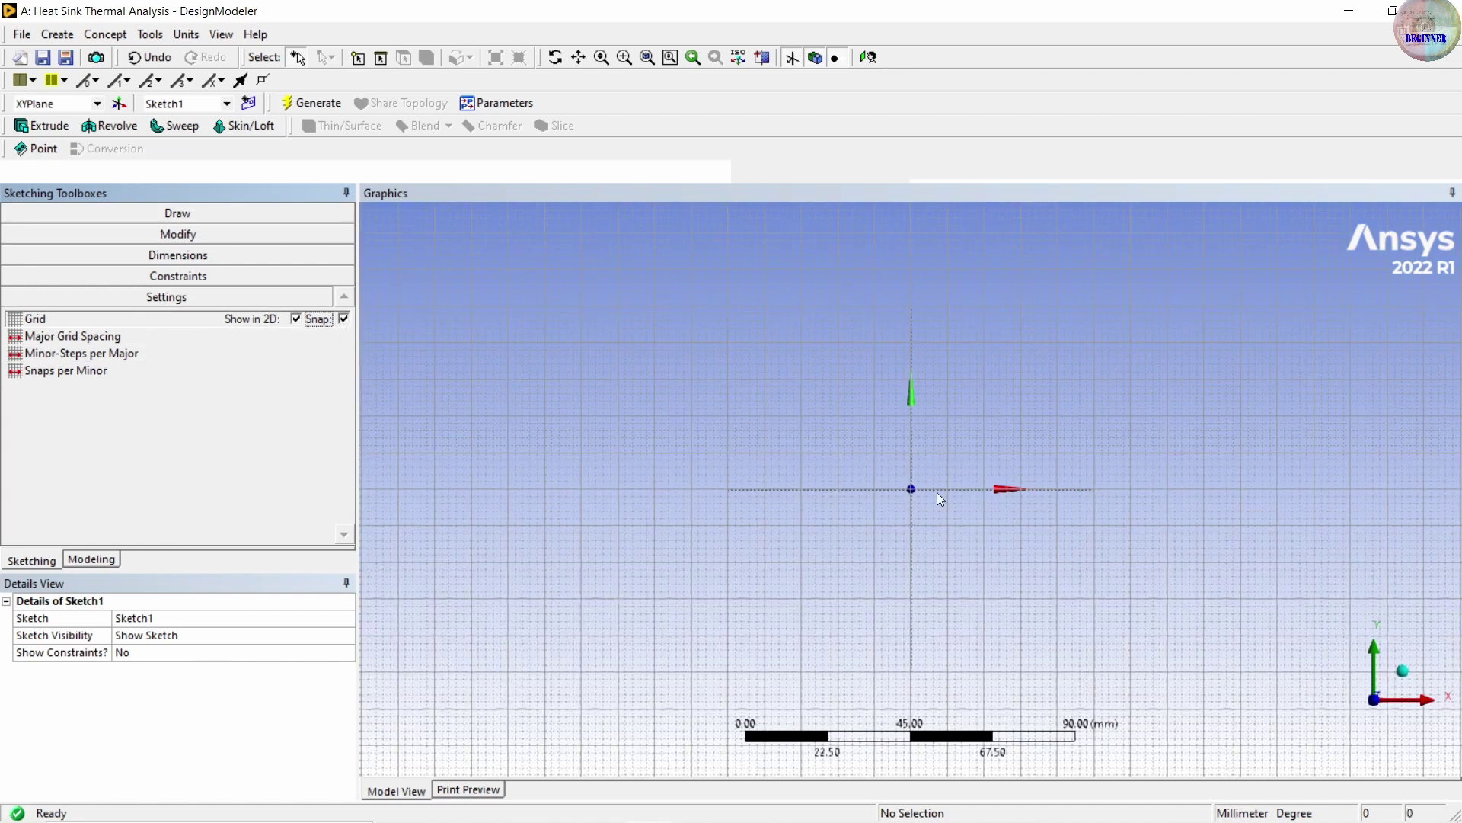
Set the sketch grid's major grid spacing to 5 mm with 5 minor steps per major
scroll(934, 492, "up", 5)
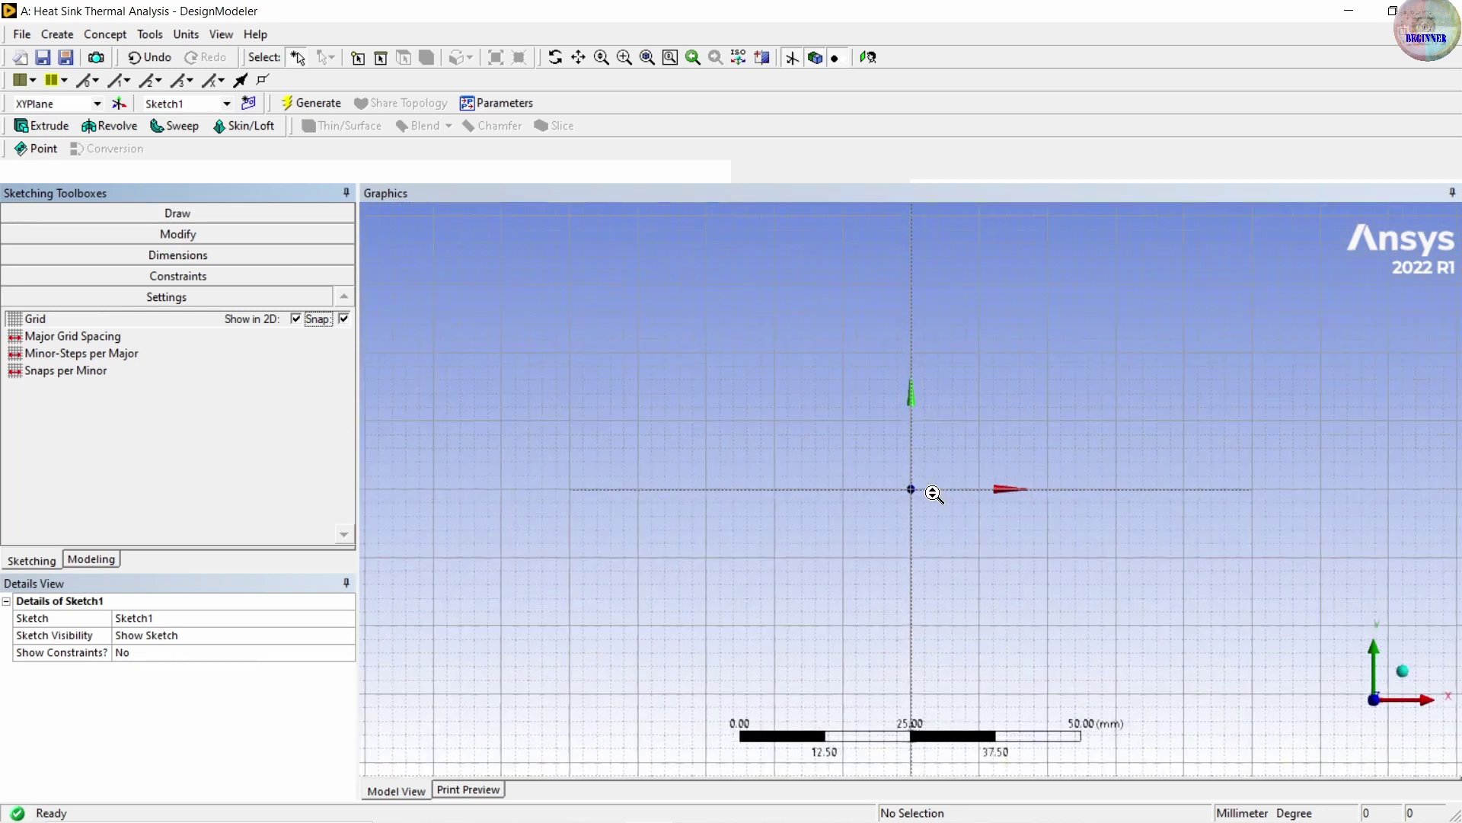
scroll(935, 492, "up", 3)
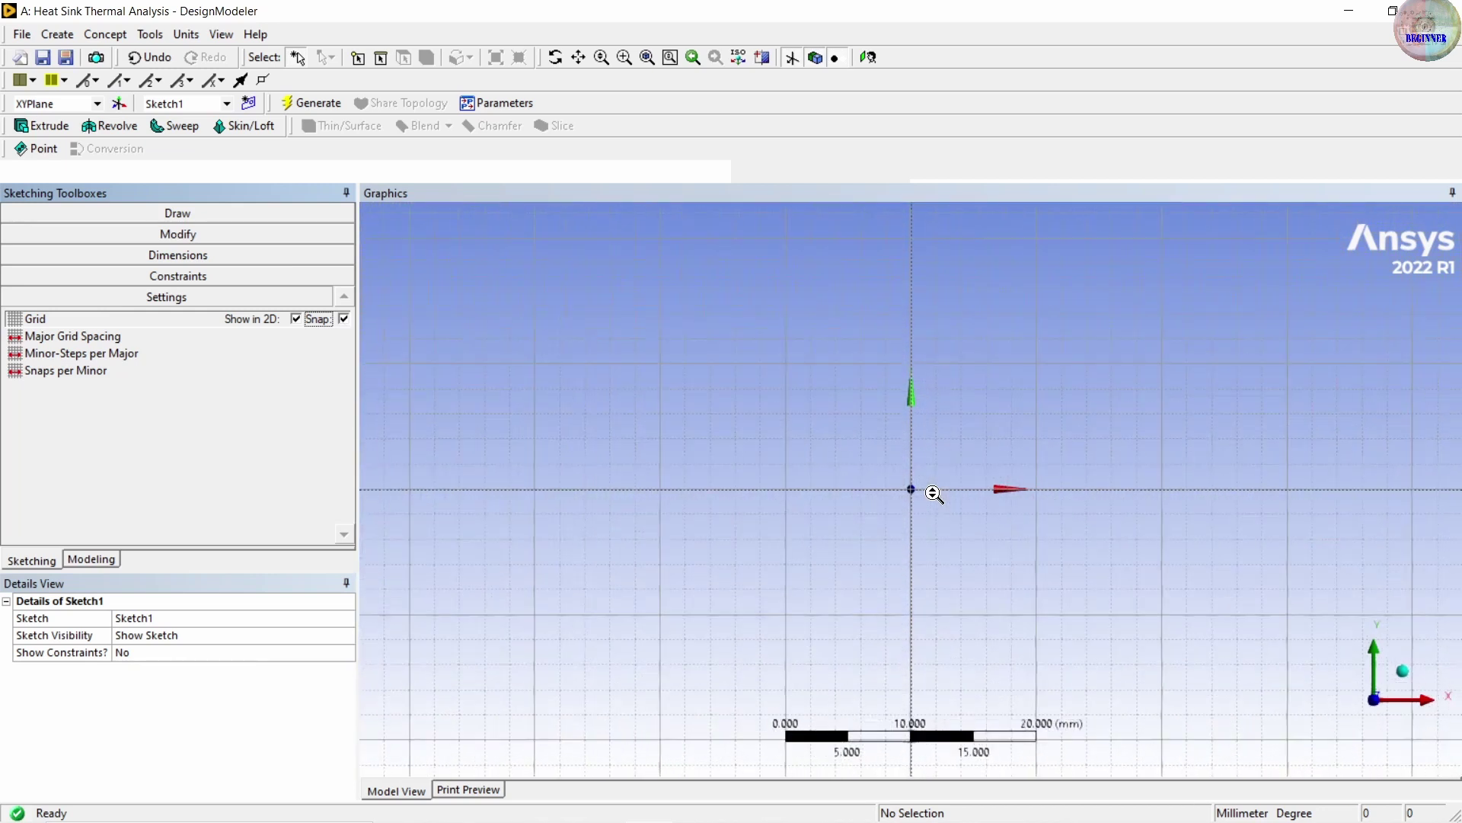
left_click(91, 337)
left_click(302, 340)
type("5")
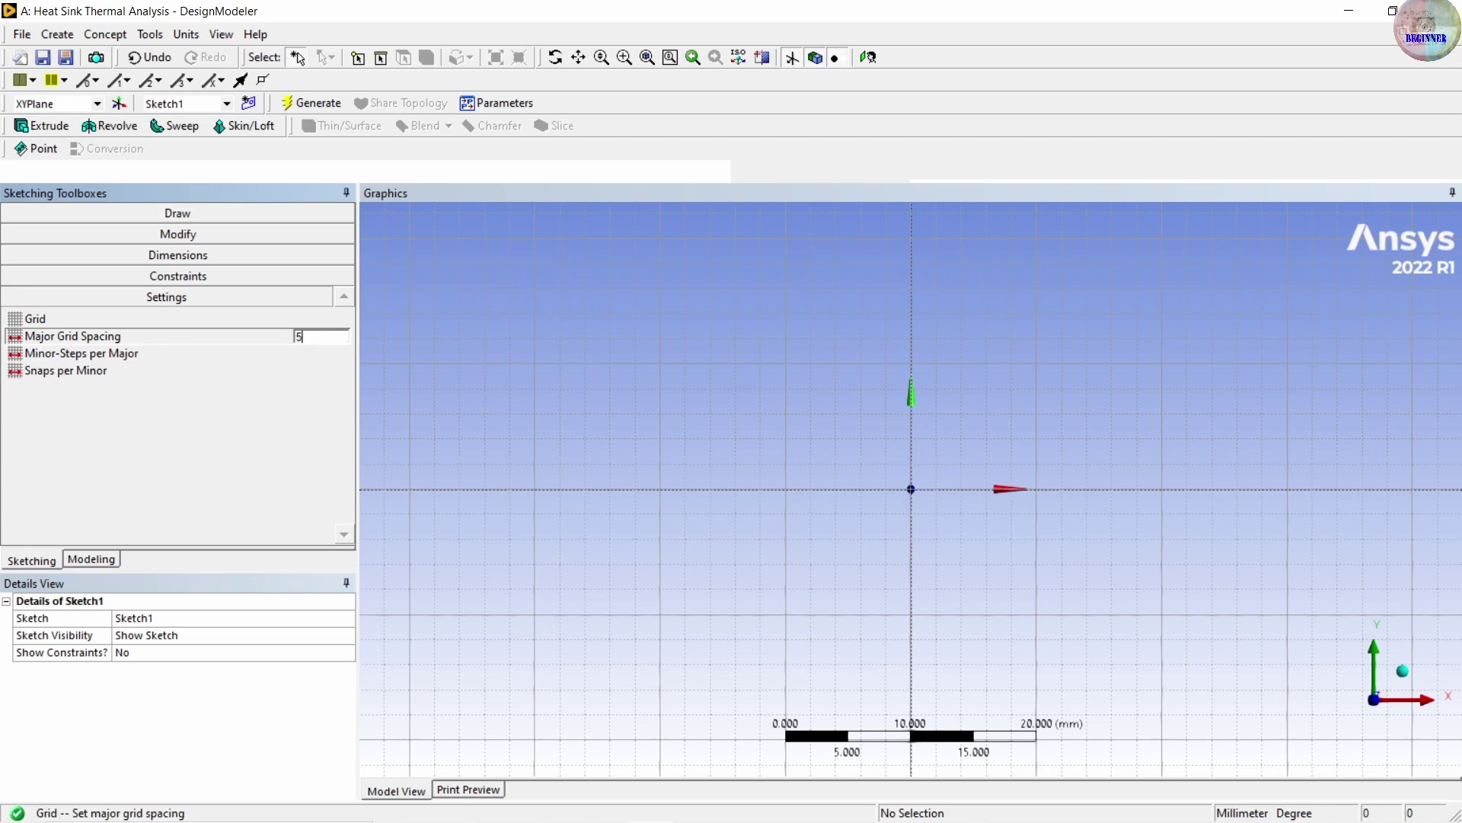
left_click(279, 355)
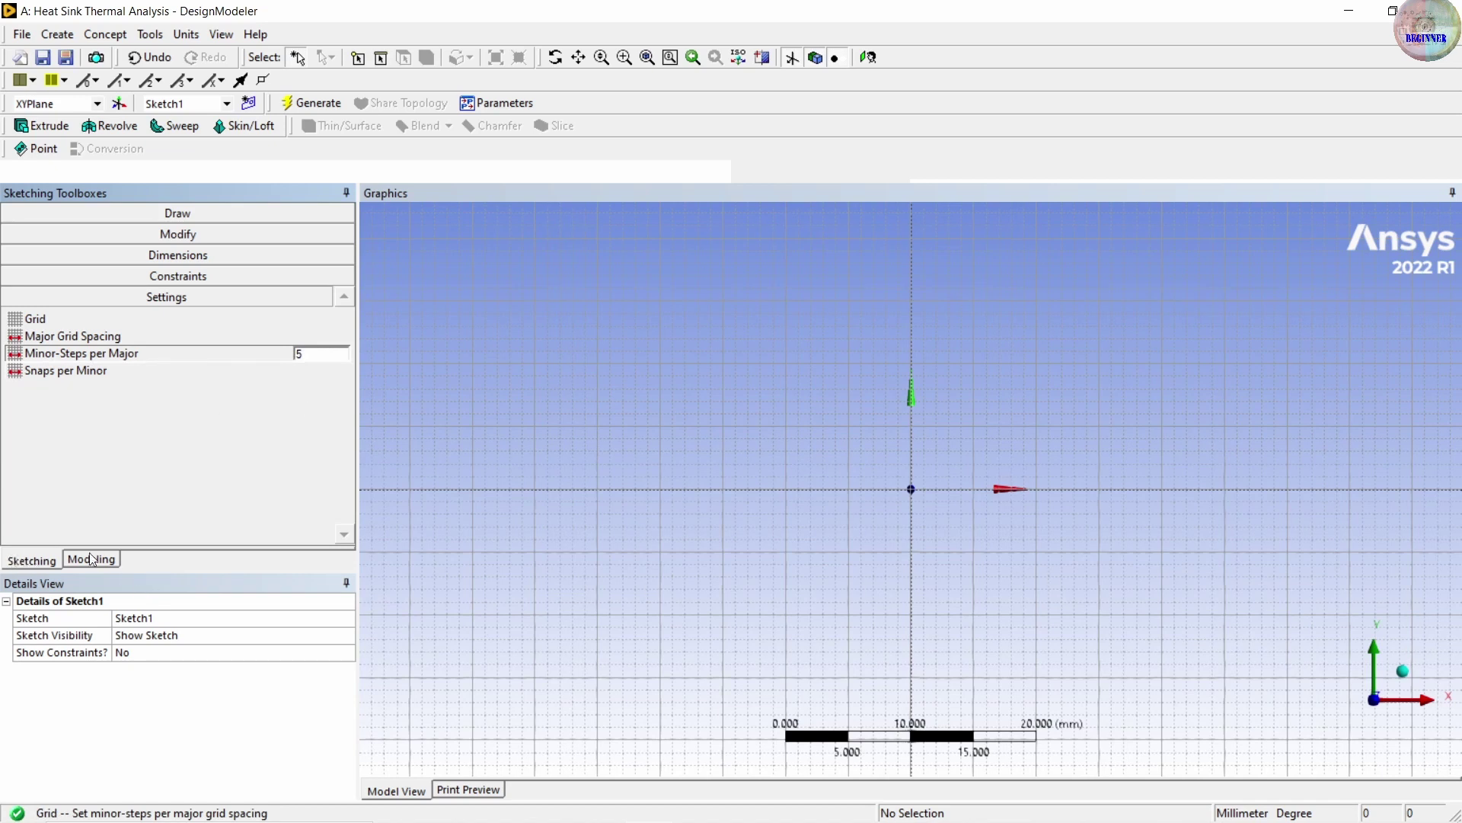
Draw a 30 mm horizontal line from the origin along the positive X axis as the heat sink's base
left_click(47, 564)
left_click(209, 216)
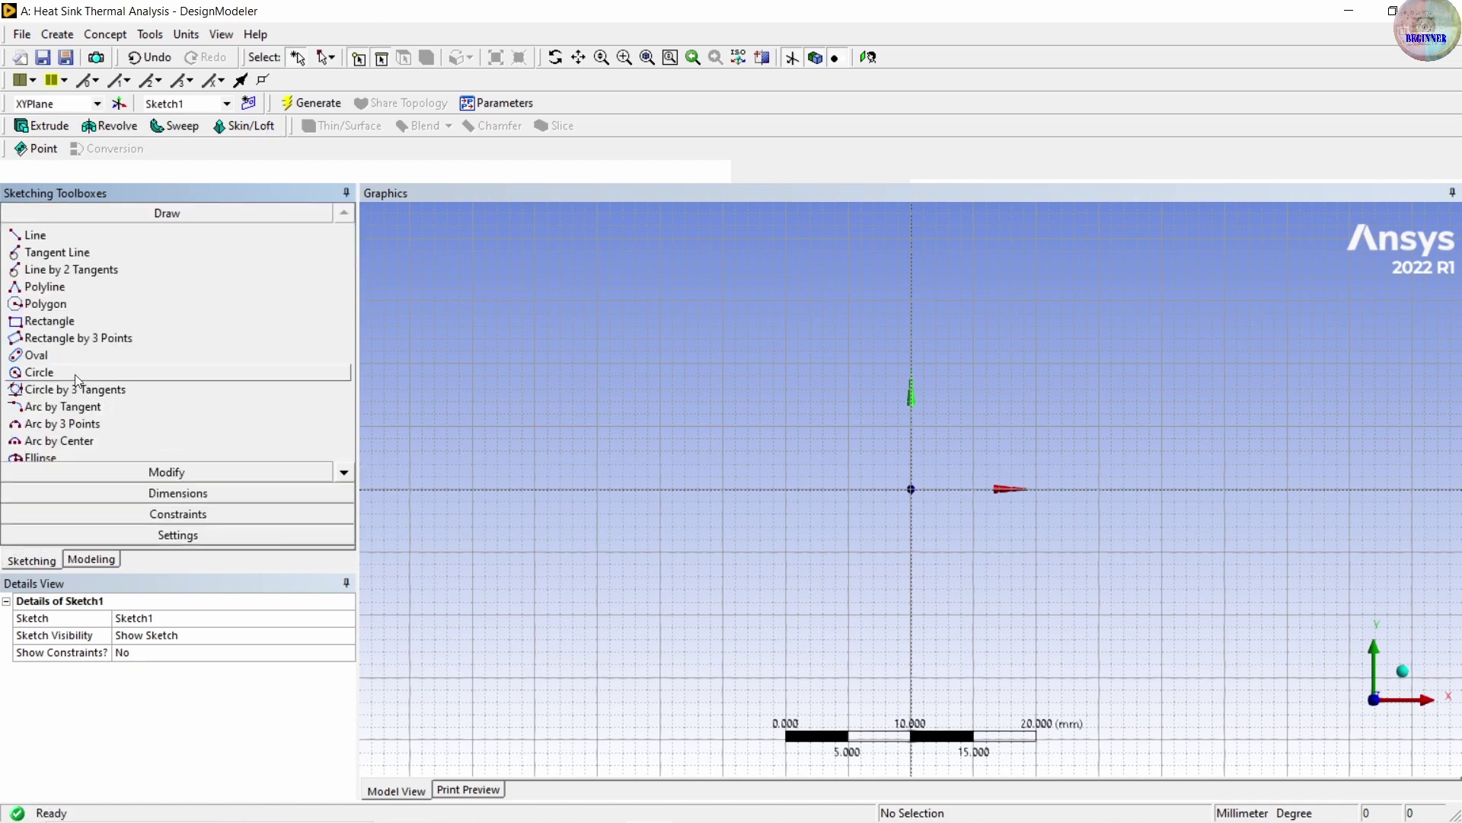
left_click(86, 240)
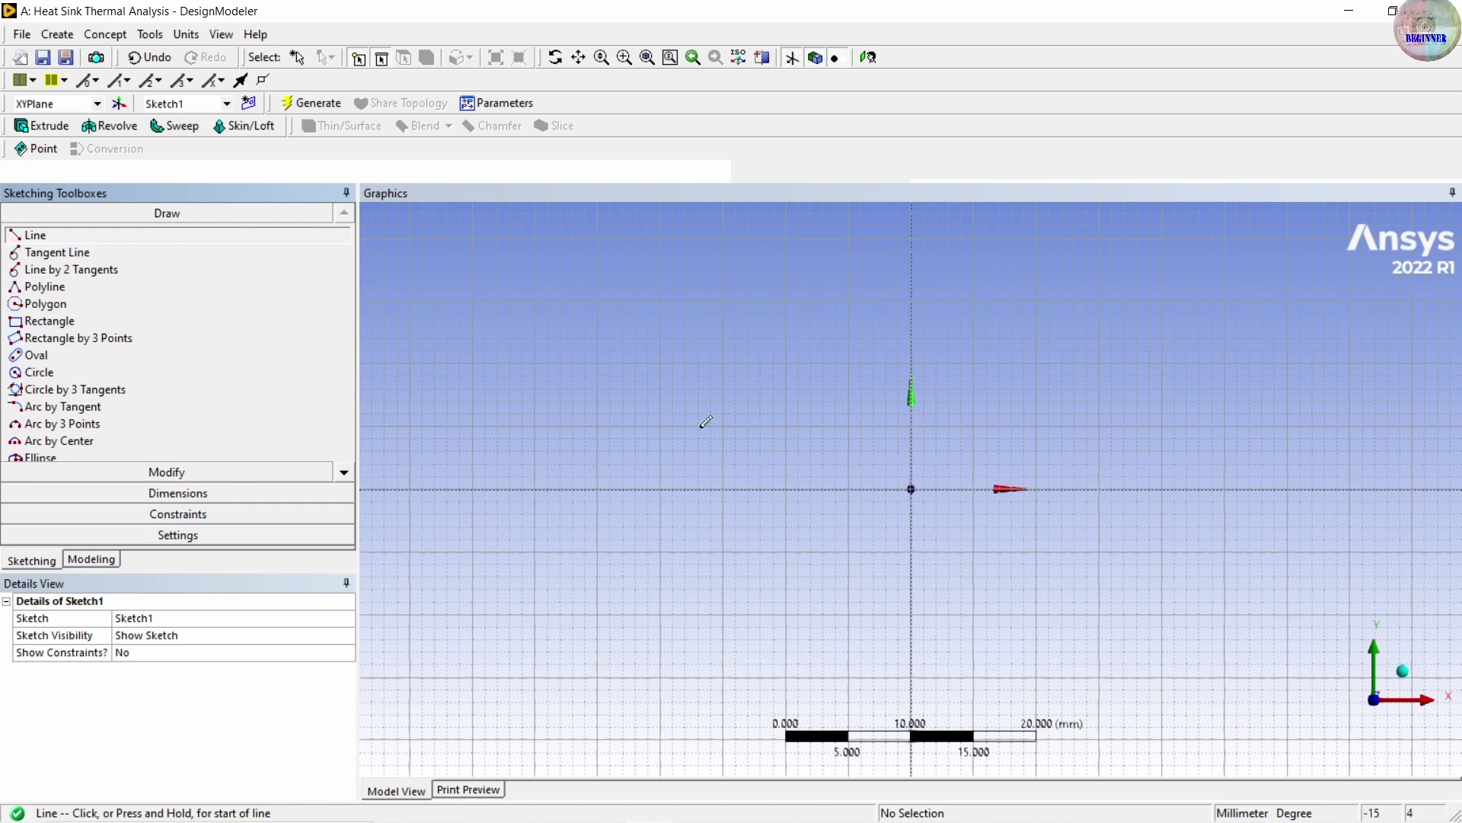
left_click(911, 488)
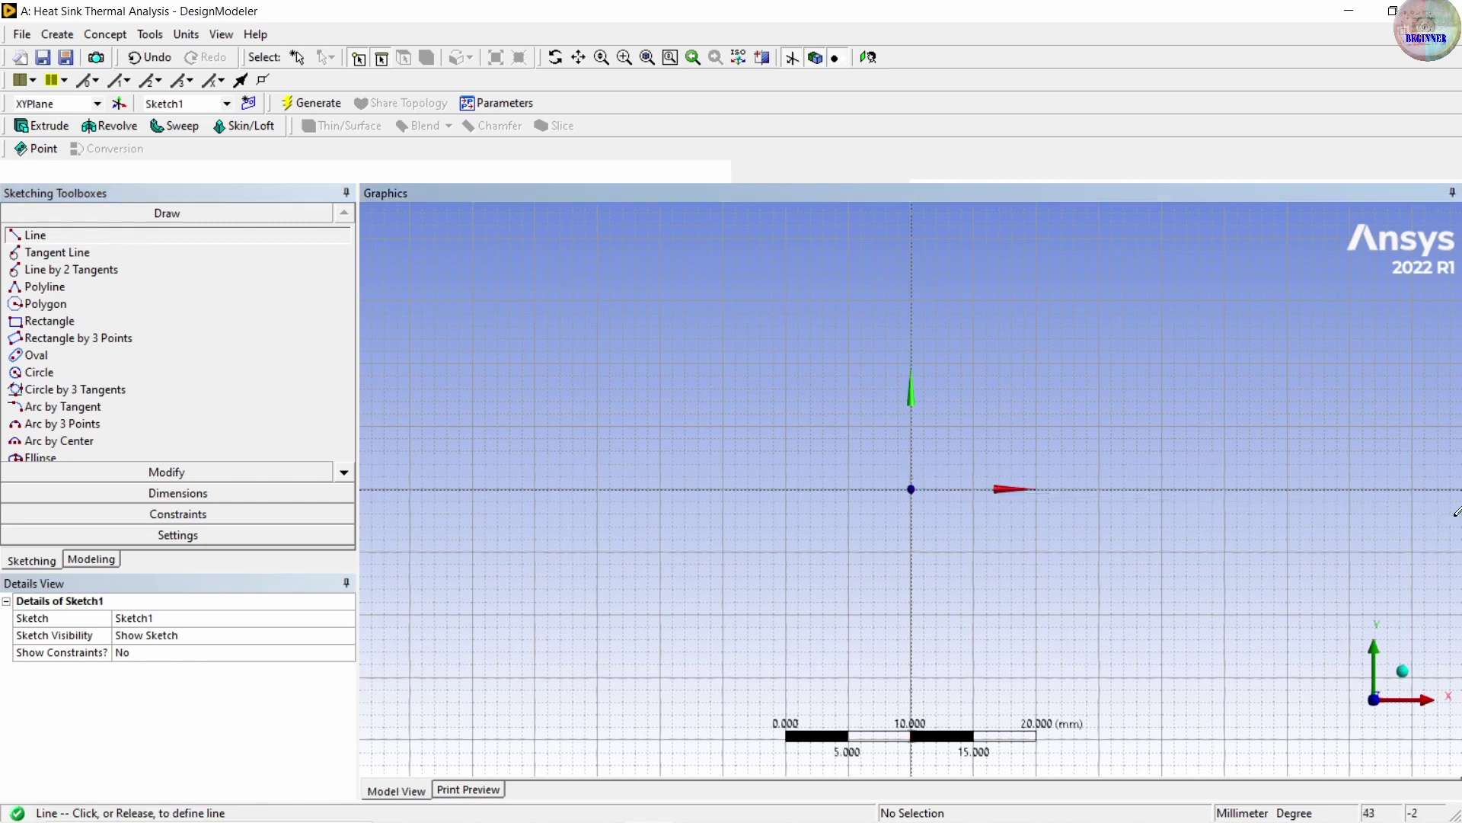
scroll(1333, 489, "up", 1)
left_click(1359, 487)
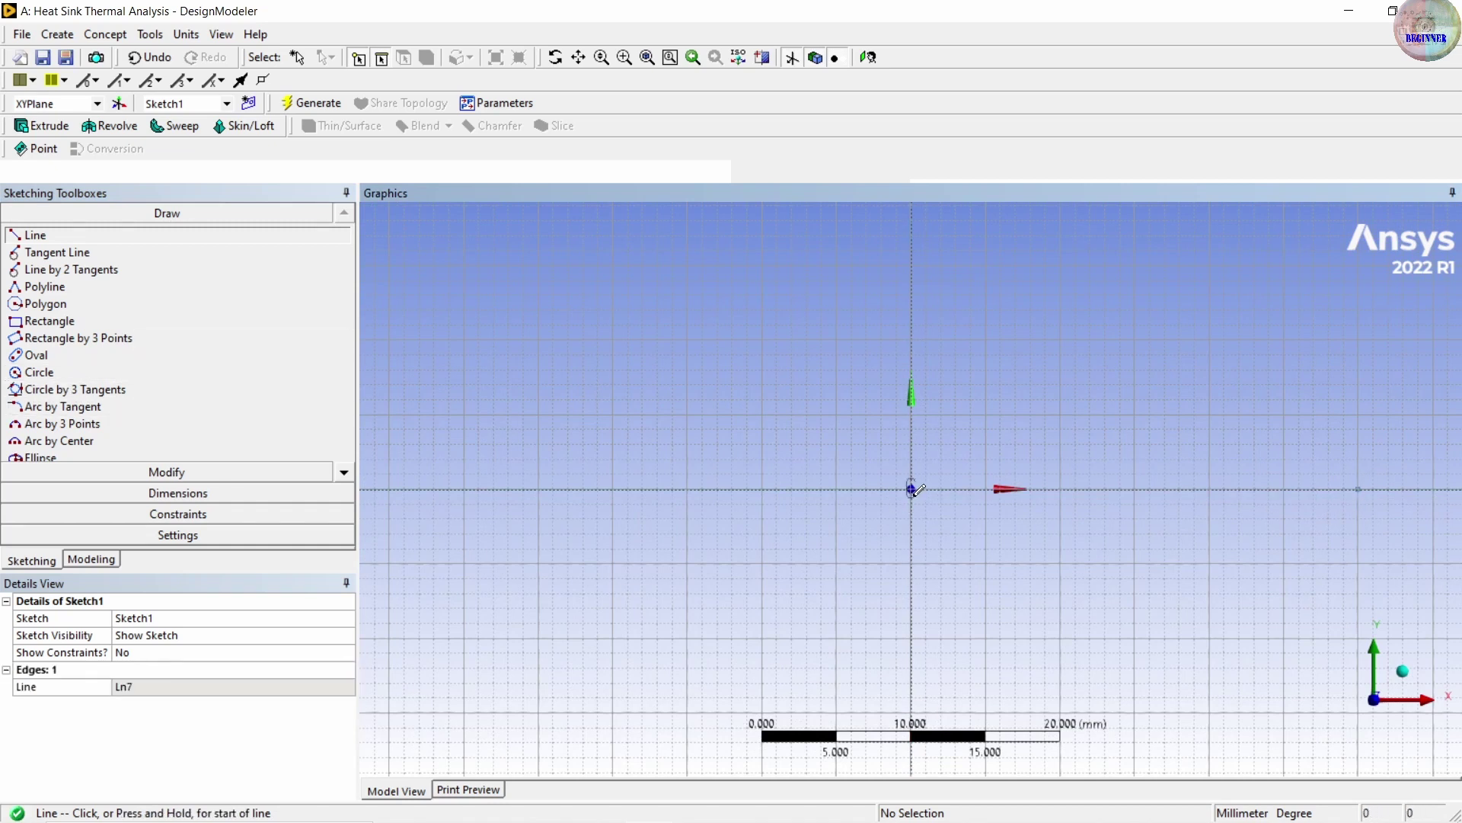
Draw a 2 mm vertical line up the Y axis from the origin and a 2 mm horizontal line from its upper end
scroll(914, 485, "up", 2)
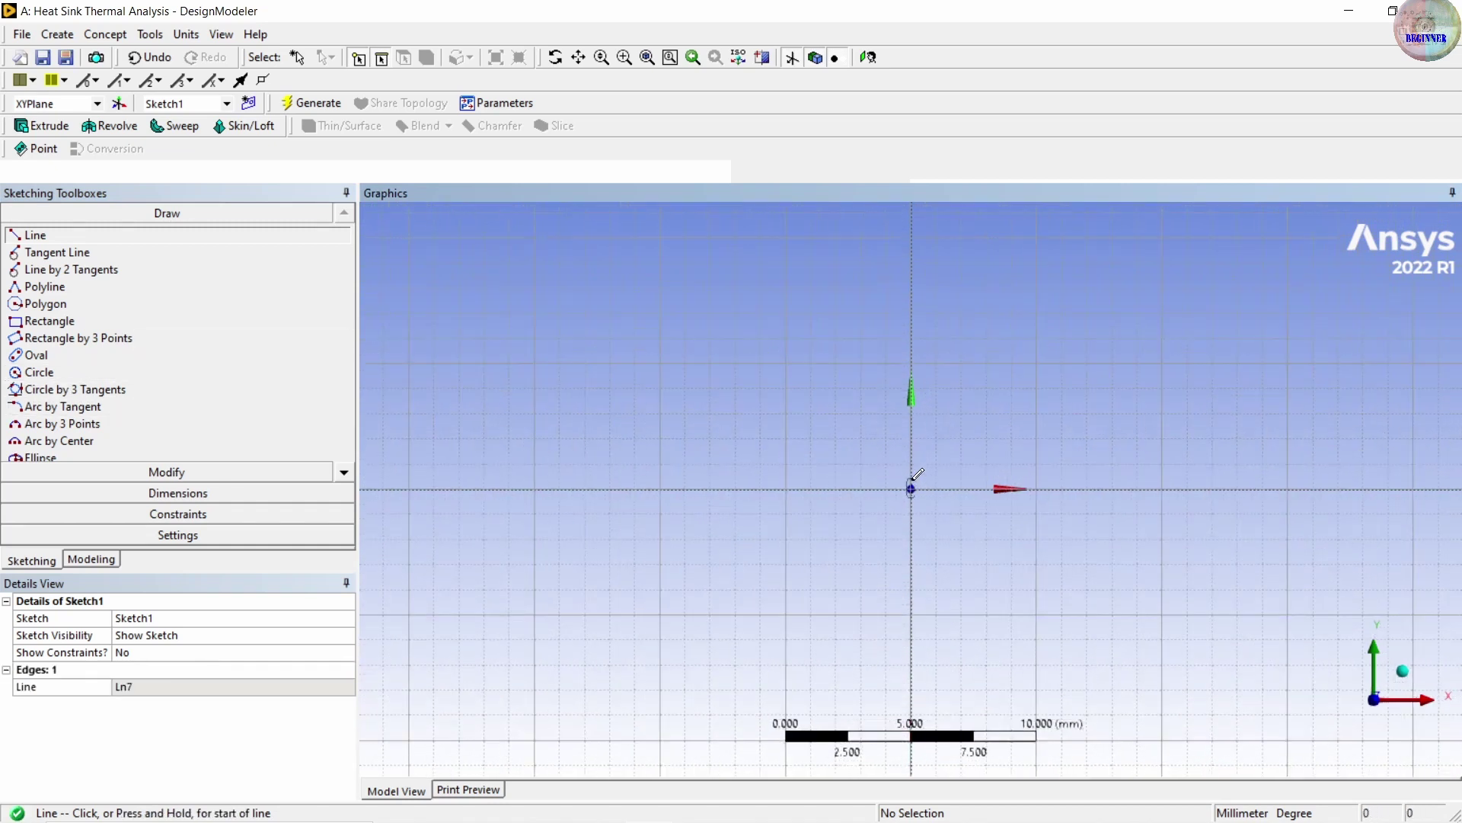
scroll(914, 487, "up", 1)
left_click(911, 486)
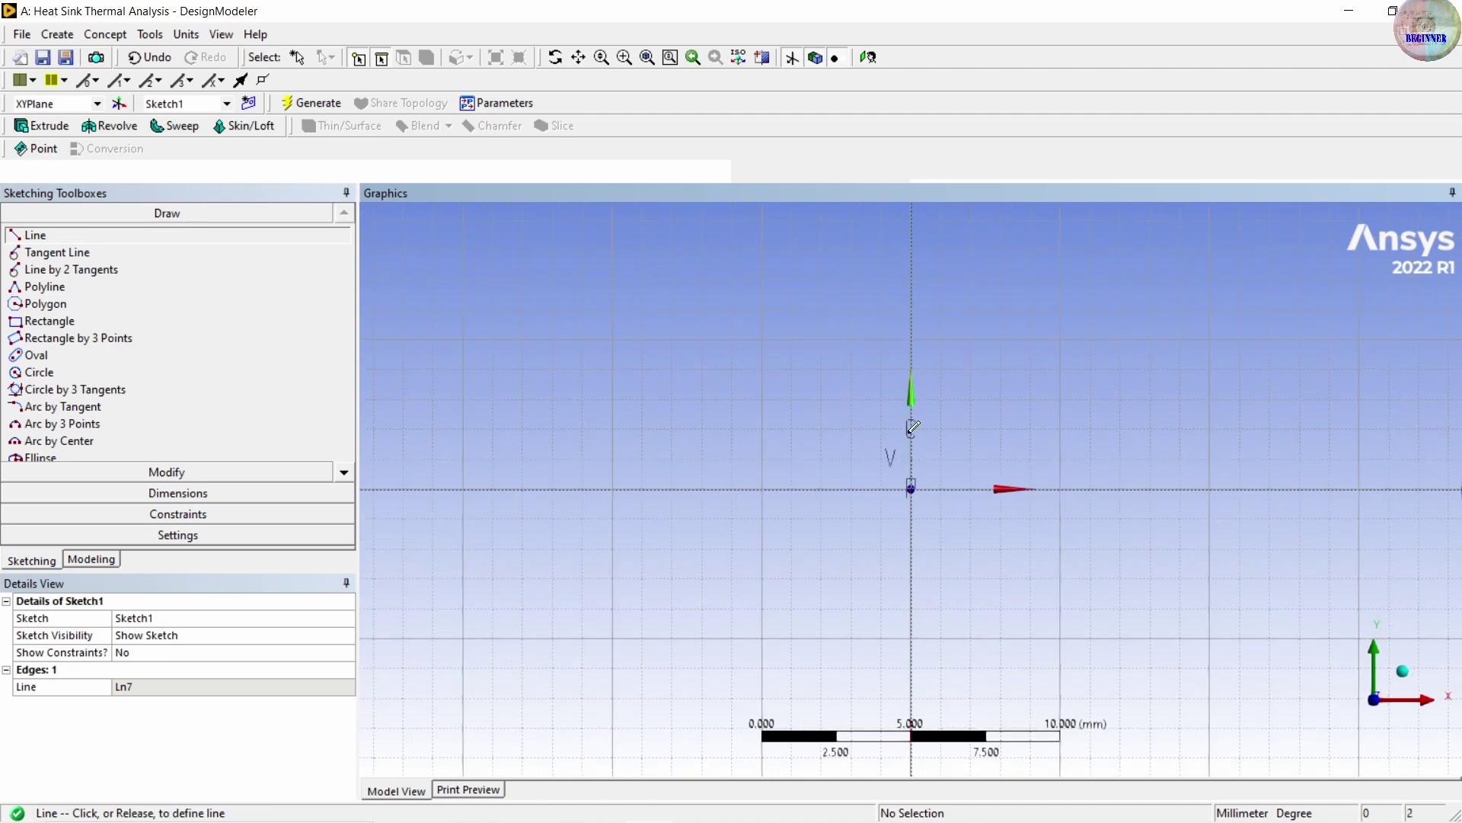
left_click(911, 428)
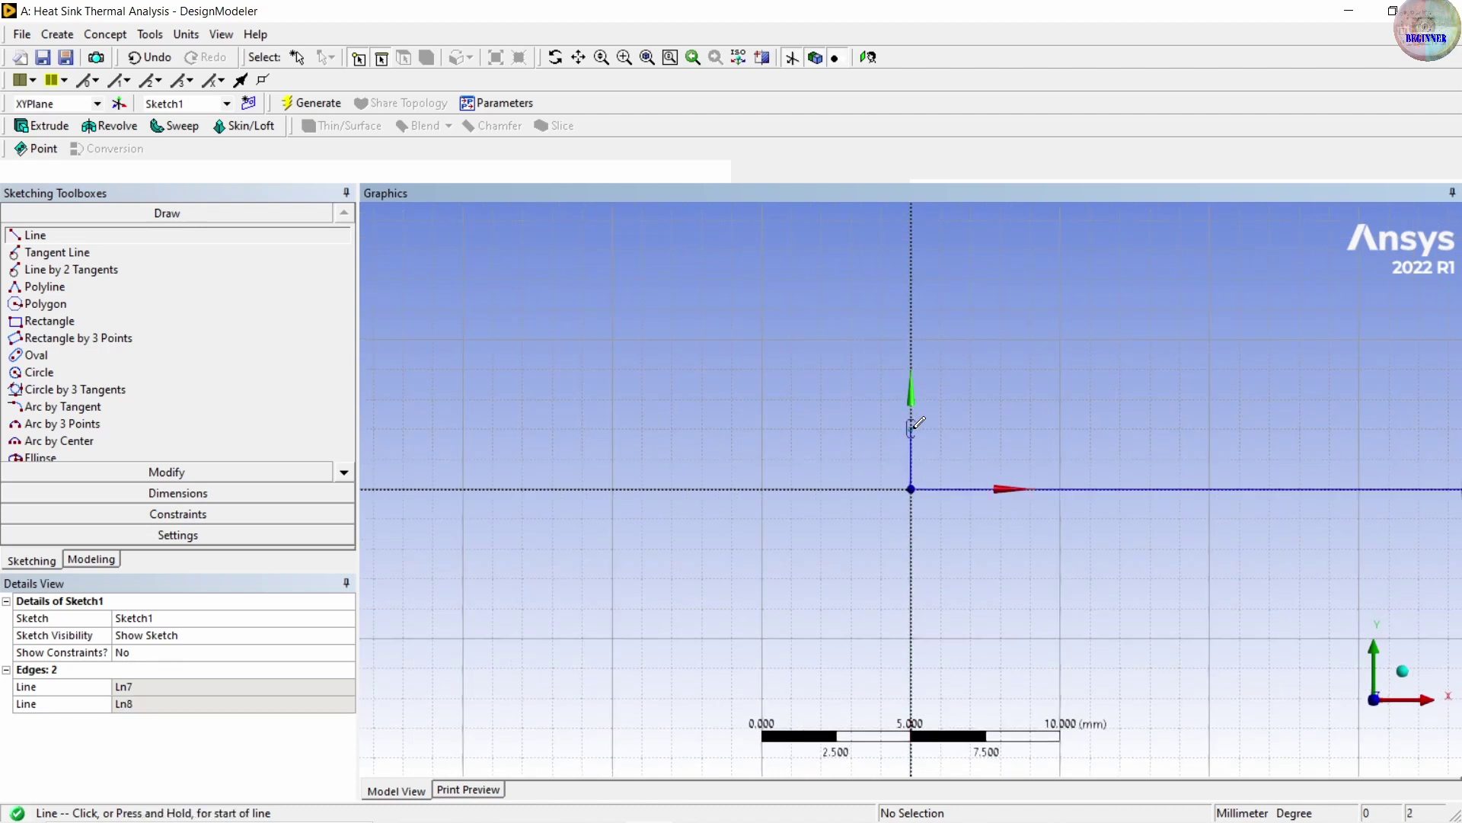
left_click(976, 424)
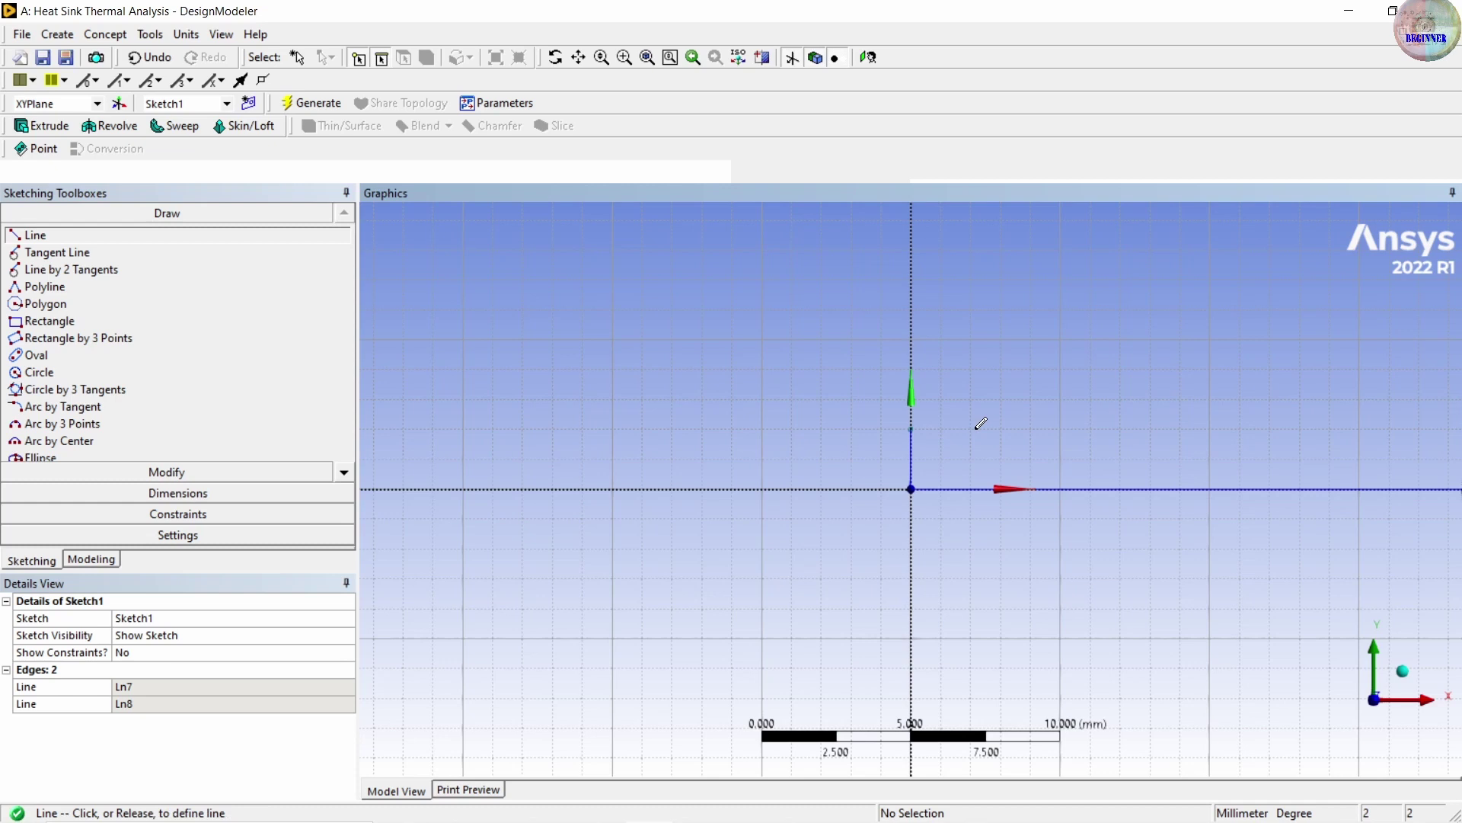
left_click(913, 426)
left_click(971, 425)
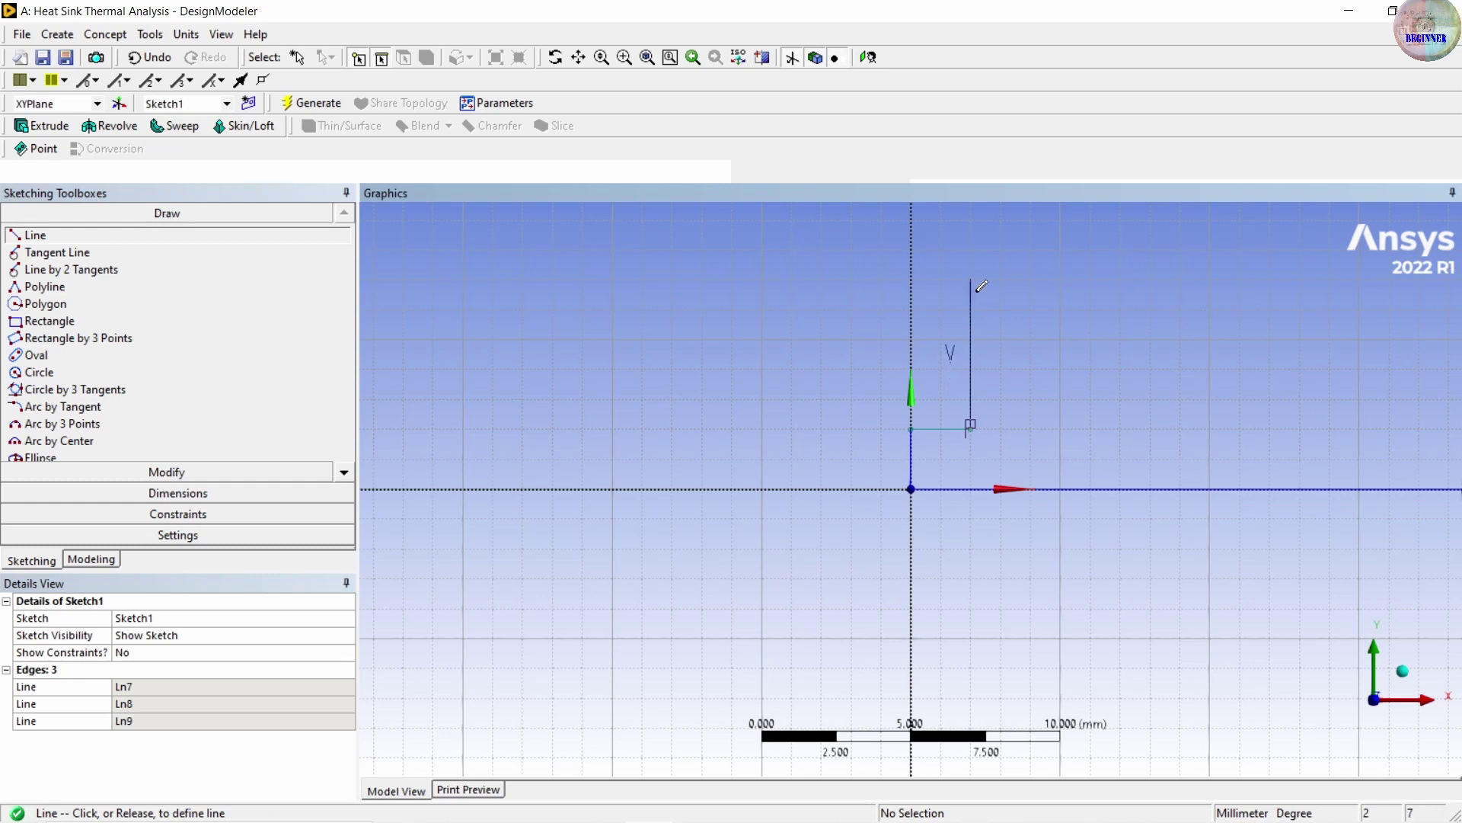
scroll(982, 288, "down", 4)
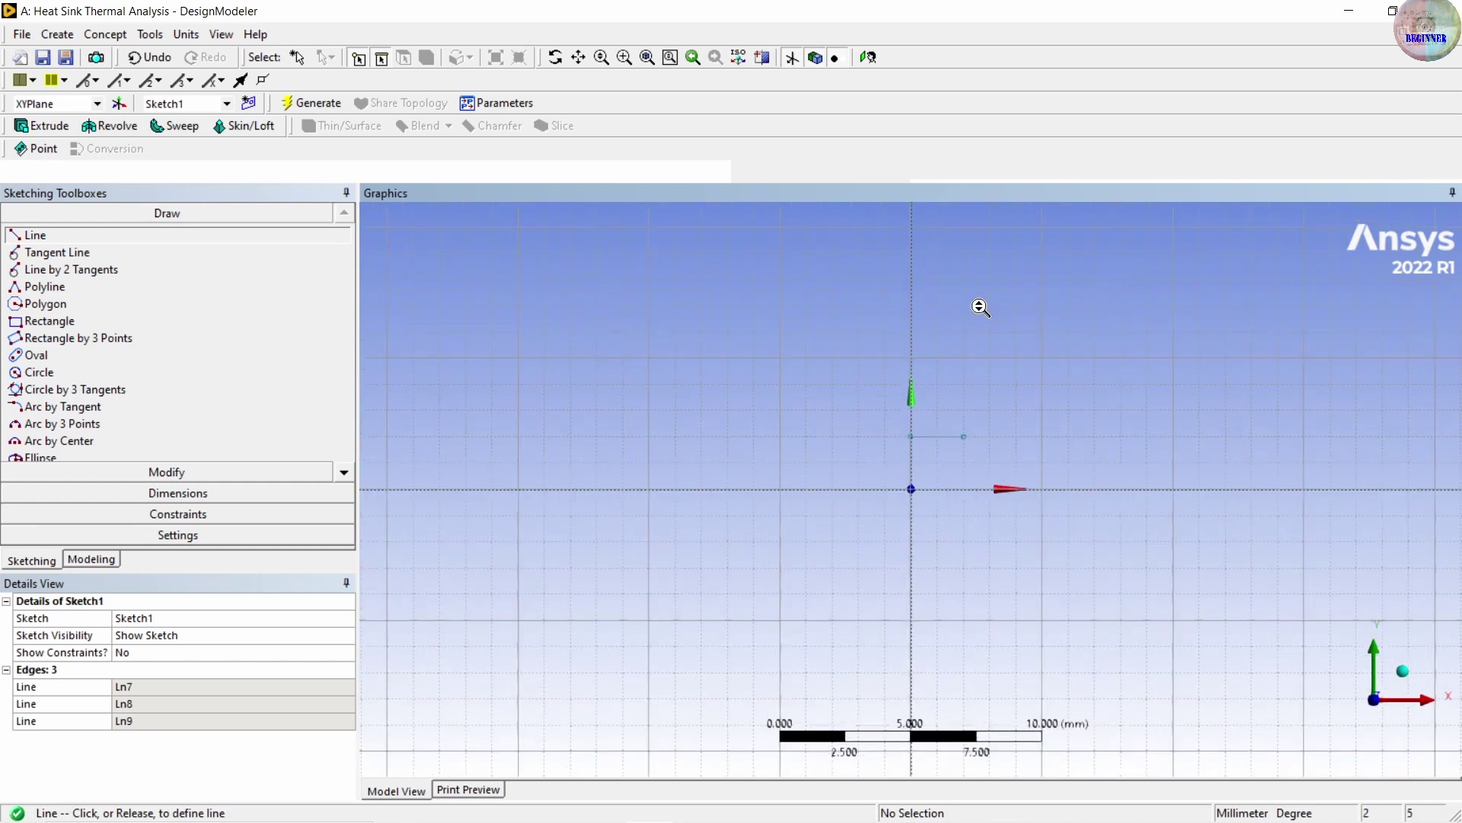
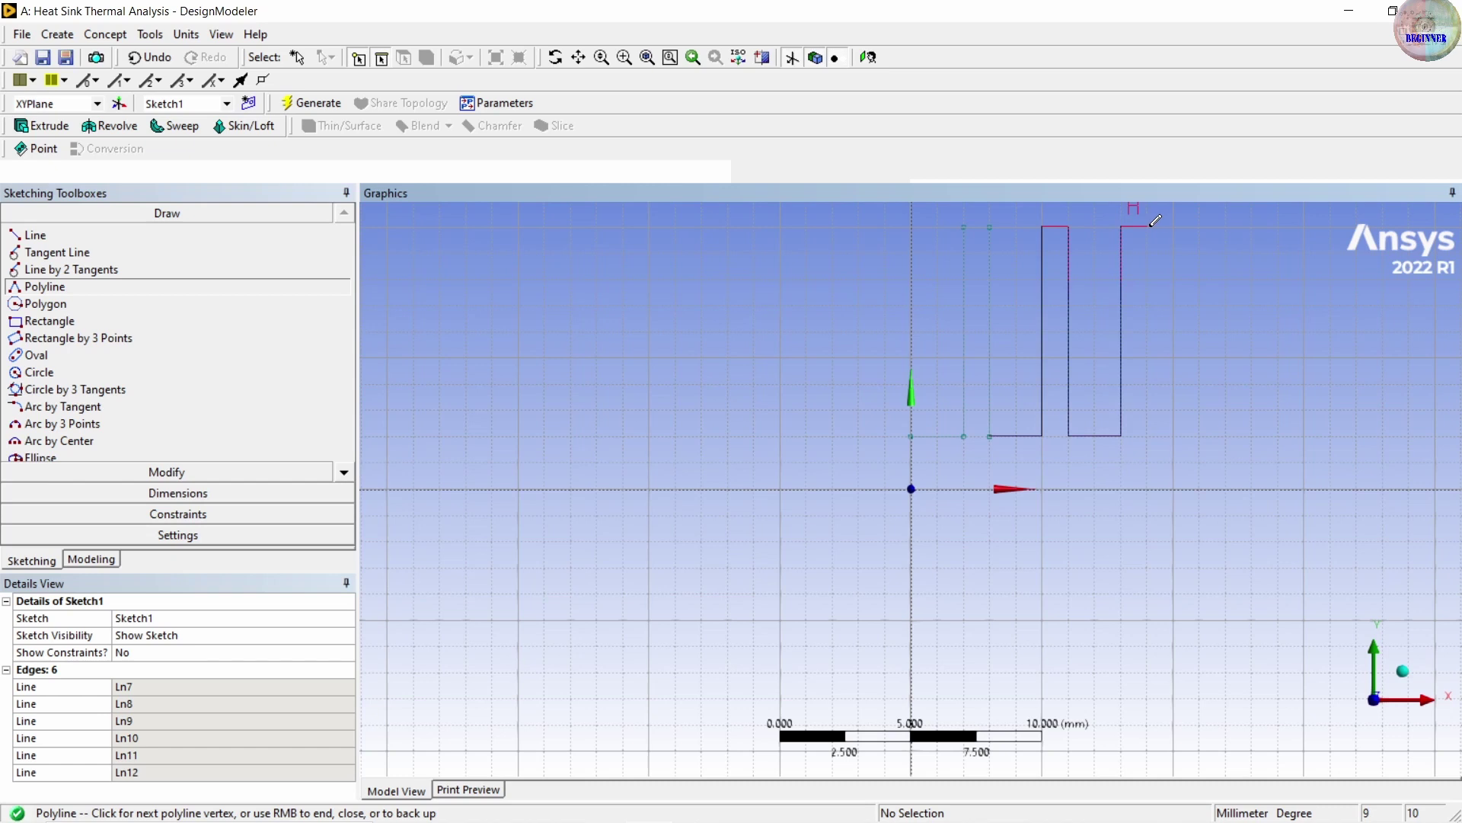
Complete the polyline fin at X 8–9 mm and add fins at 11–12 and 14–15 mm, rising from Y 2 to 10 mm
left_click(1148, 226)
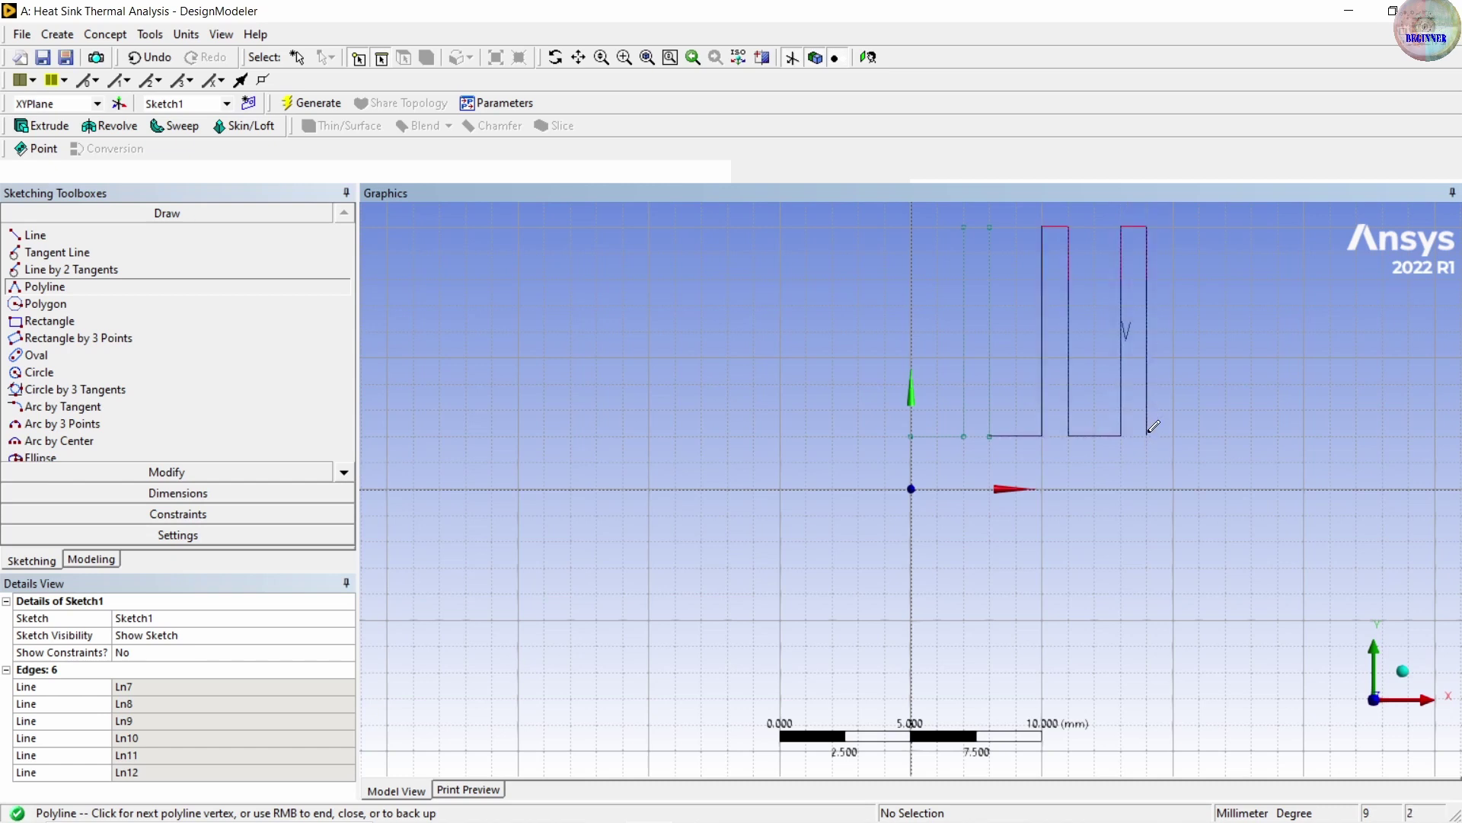
left_click(1151, 435)
left_click(1204, 433)
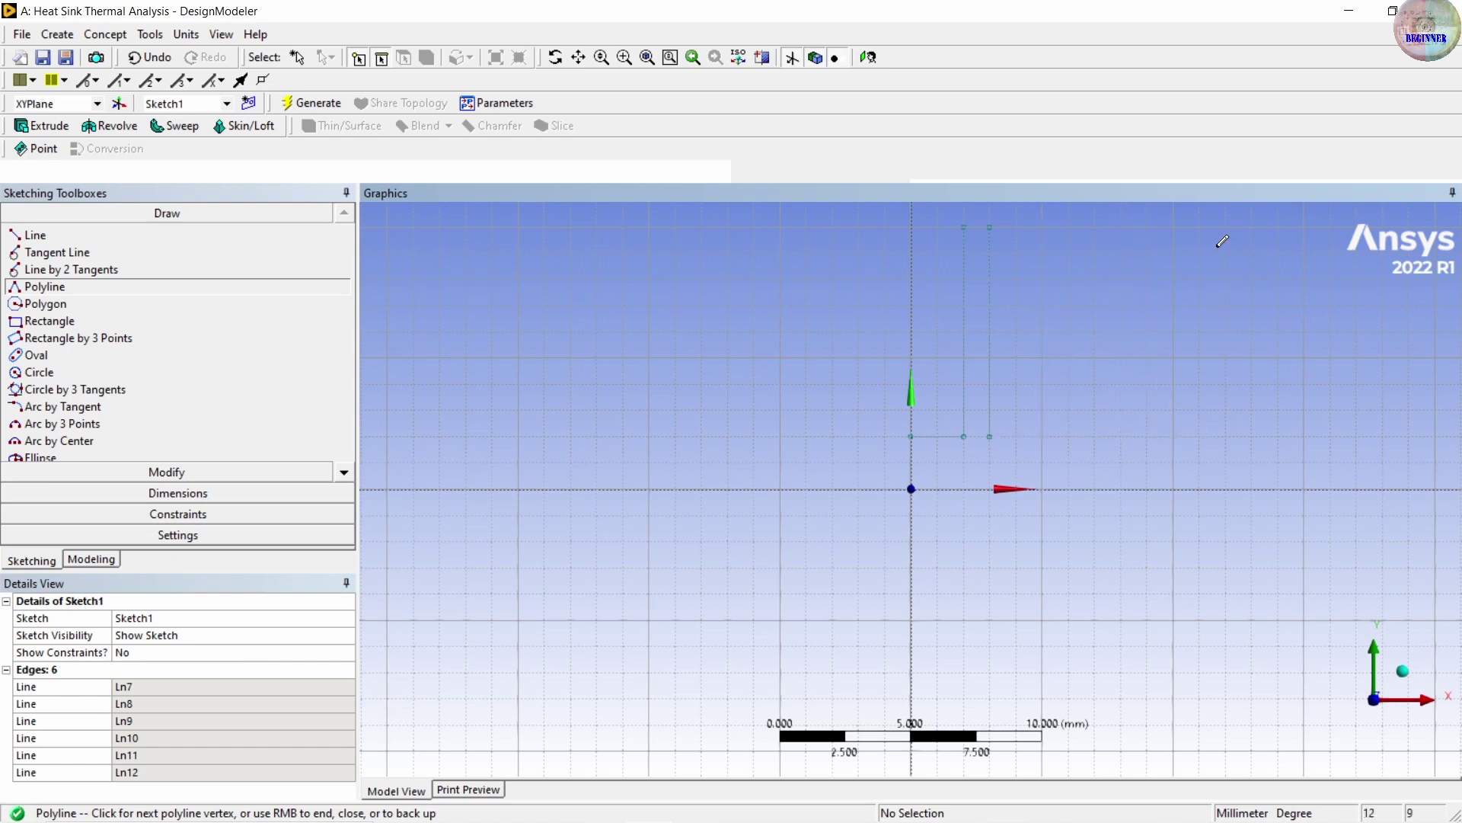
left_click(1201, 225)
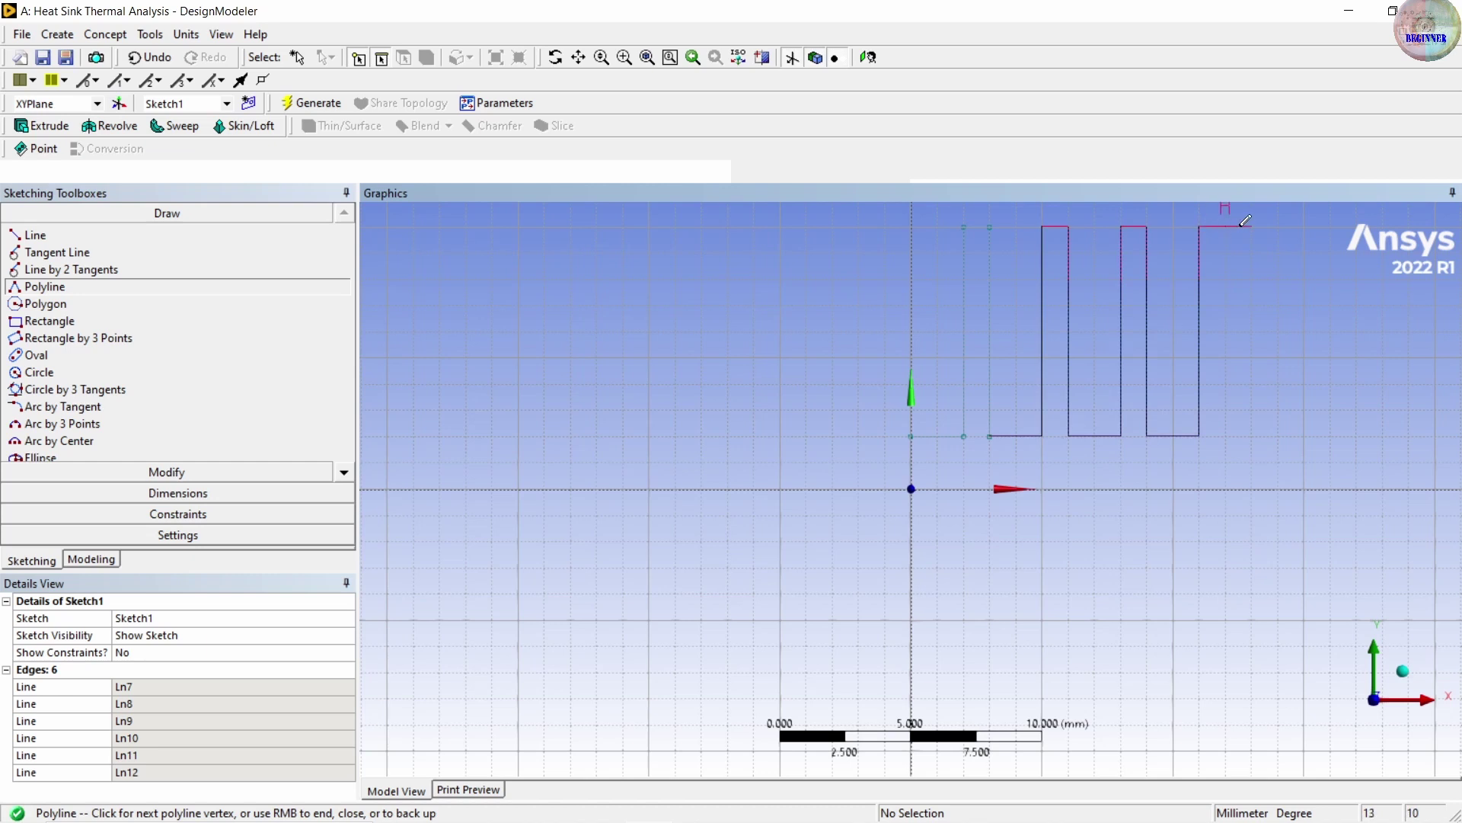
left_click(1226, 226)
left_click(1278, 435)
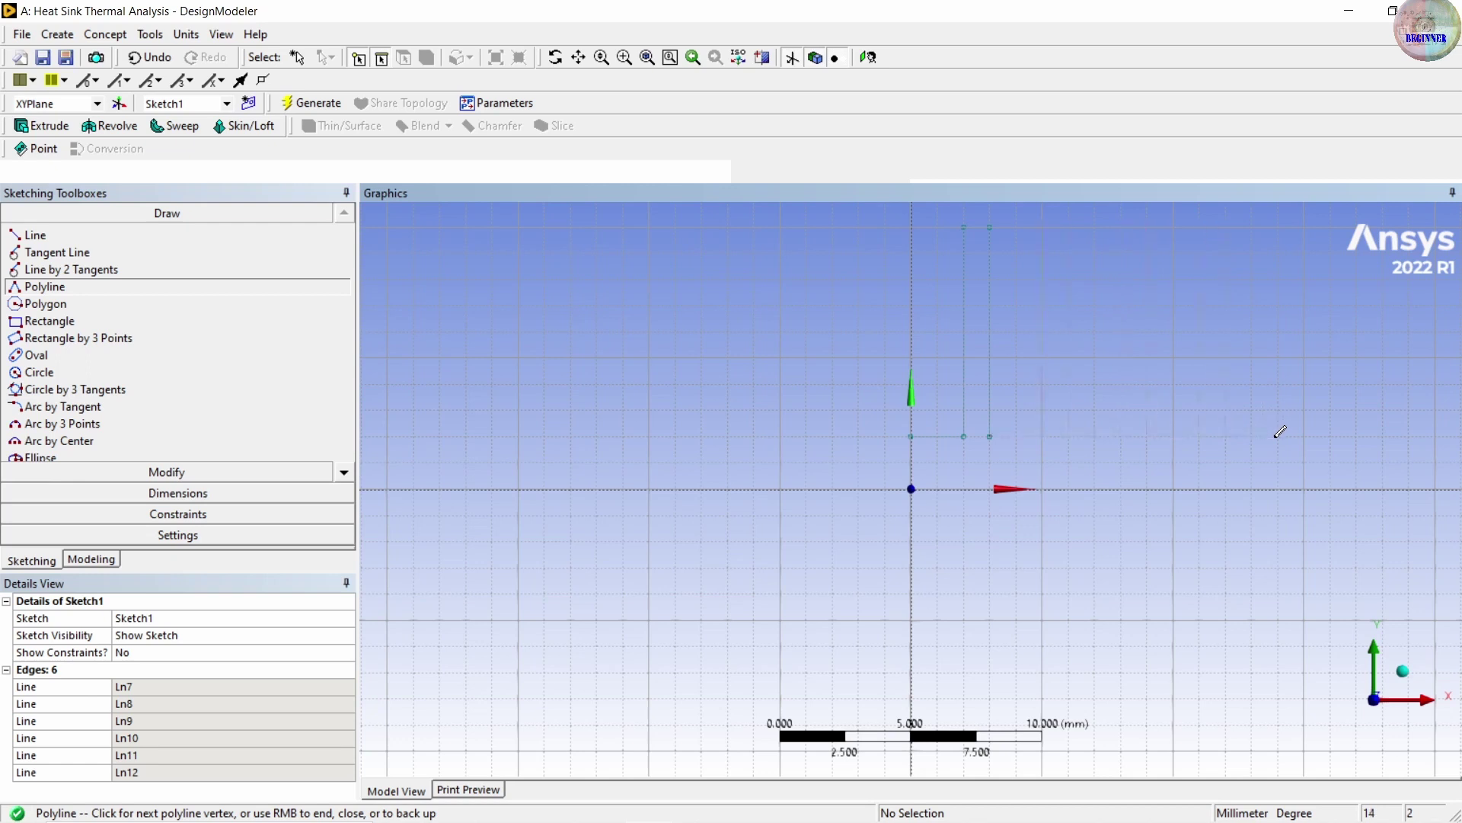
left_click(1278, 227)
left_click(1304, 226)
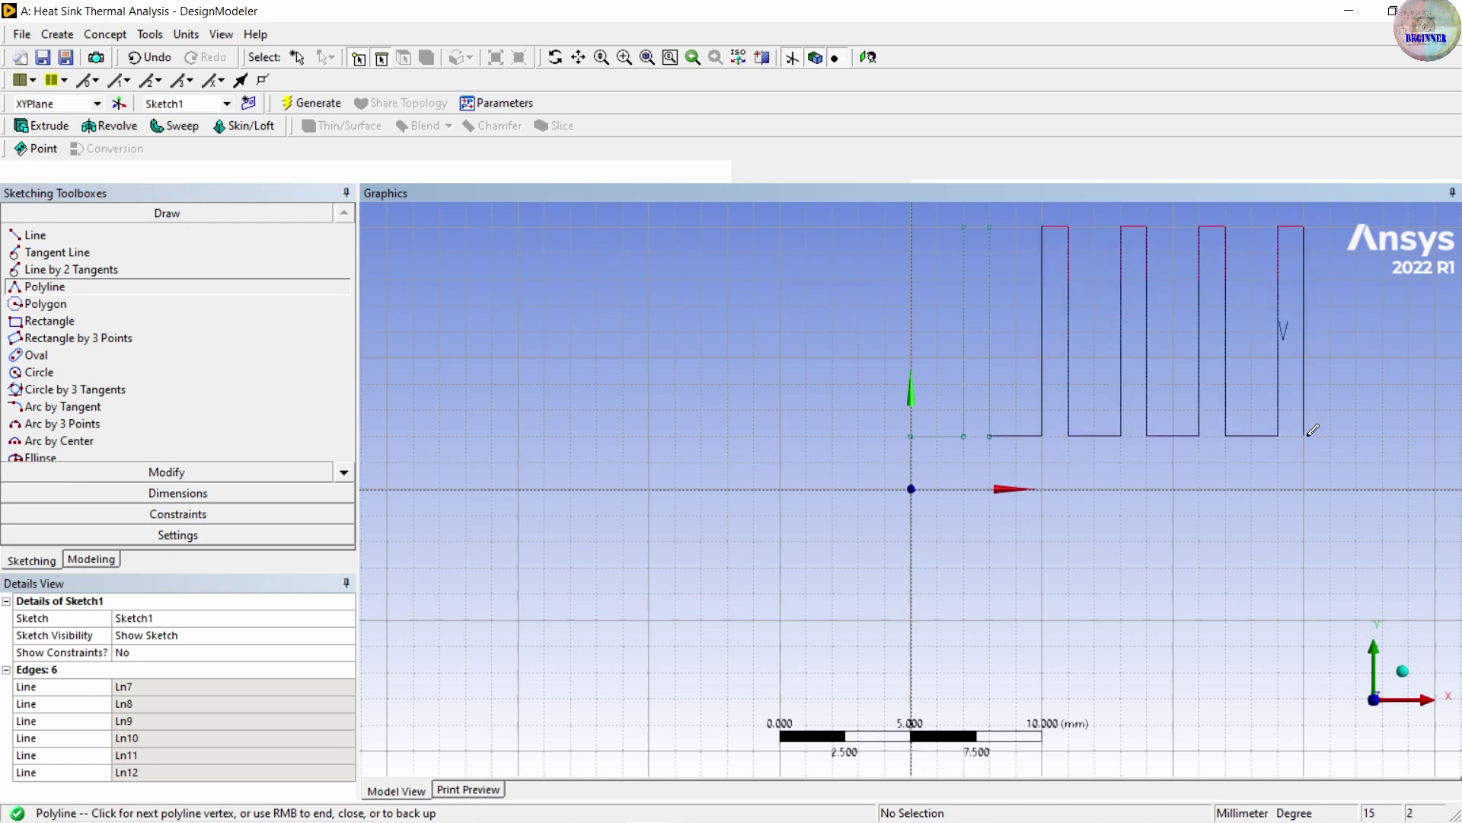
Continue the polyline with 1 mm wide, 8 mm tall fins at X 17–18, 20–21 and 23–24 mm, spaced 2 mm apart
left_click(1356, 436)
left_click(1357, 226)
mouse_move(1399, 264)
middle_mouse_down("ctrl")
mouse_move(1284, 262)
mouse_move(1208, 323)
mouse_move(1041, 373)
middle_mouse_up("ctrl")
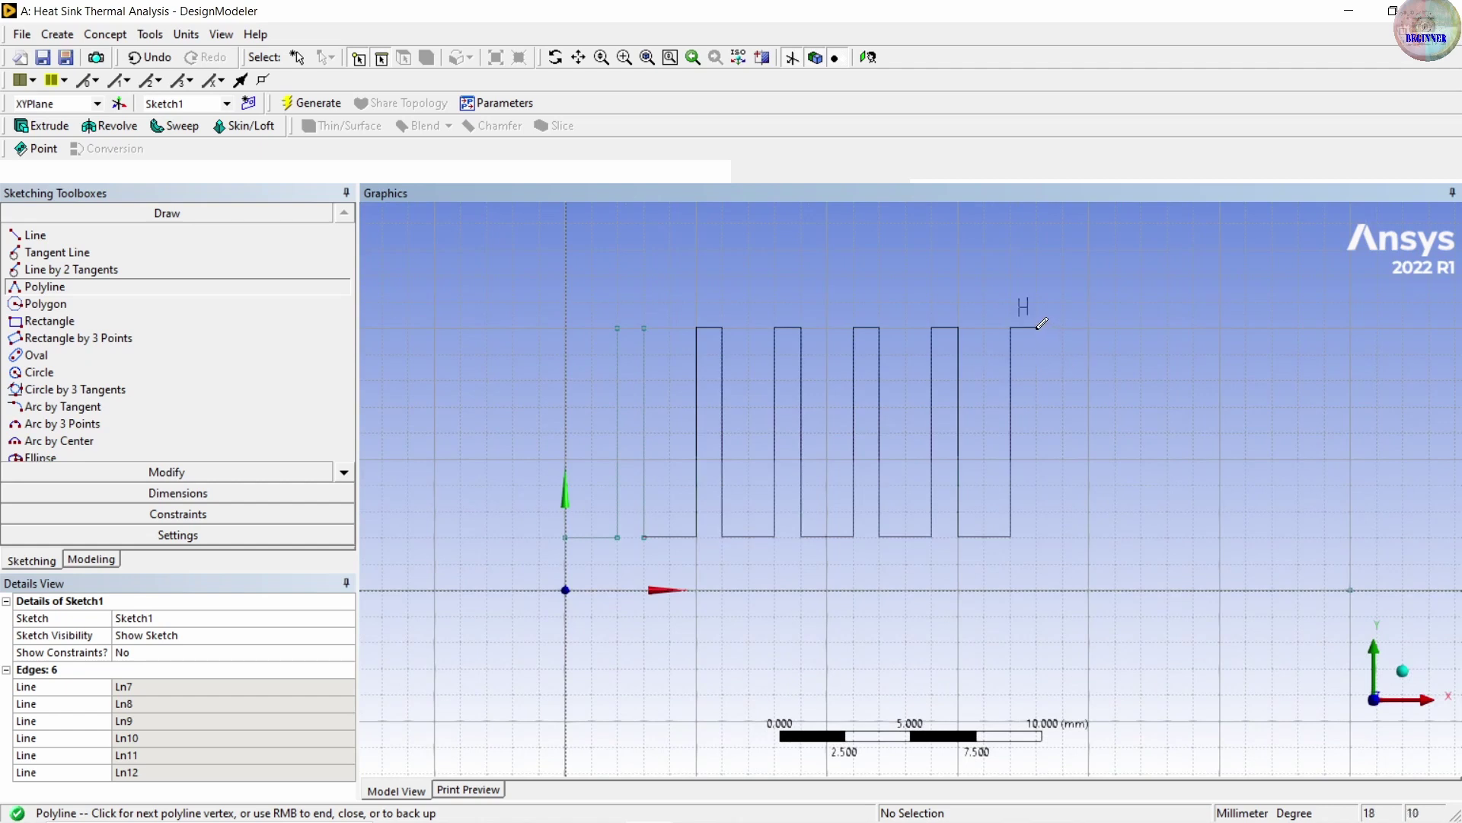
key("Escape")
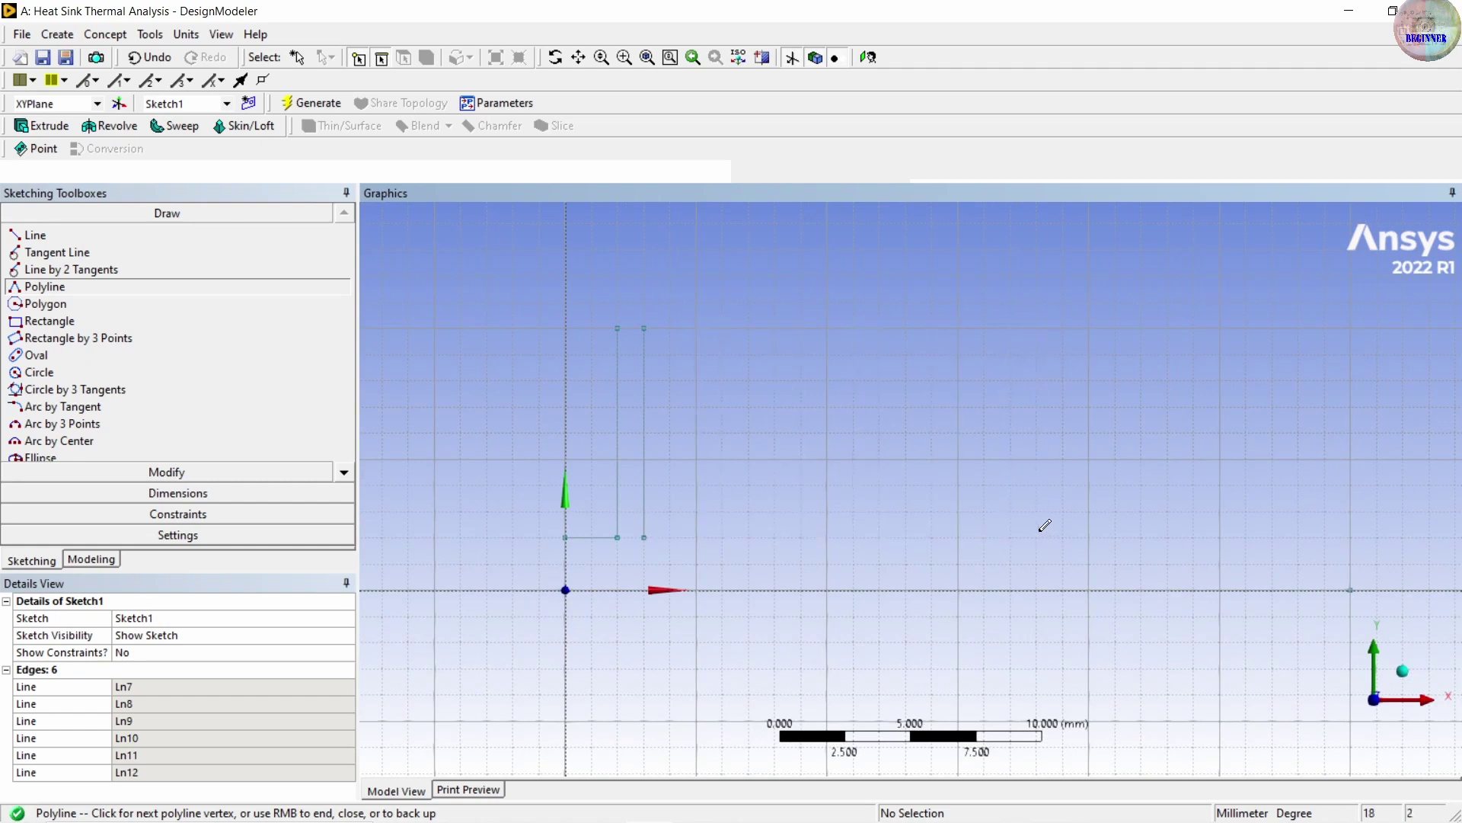
left_click(1088, 537)
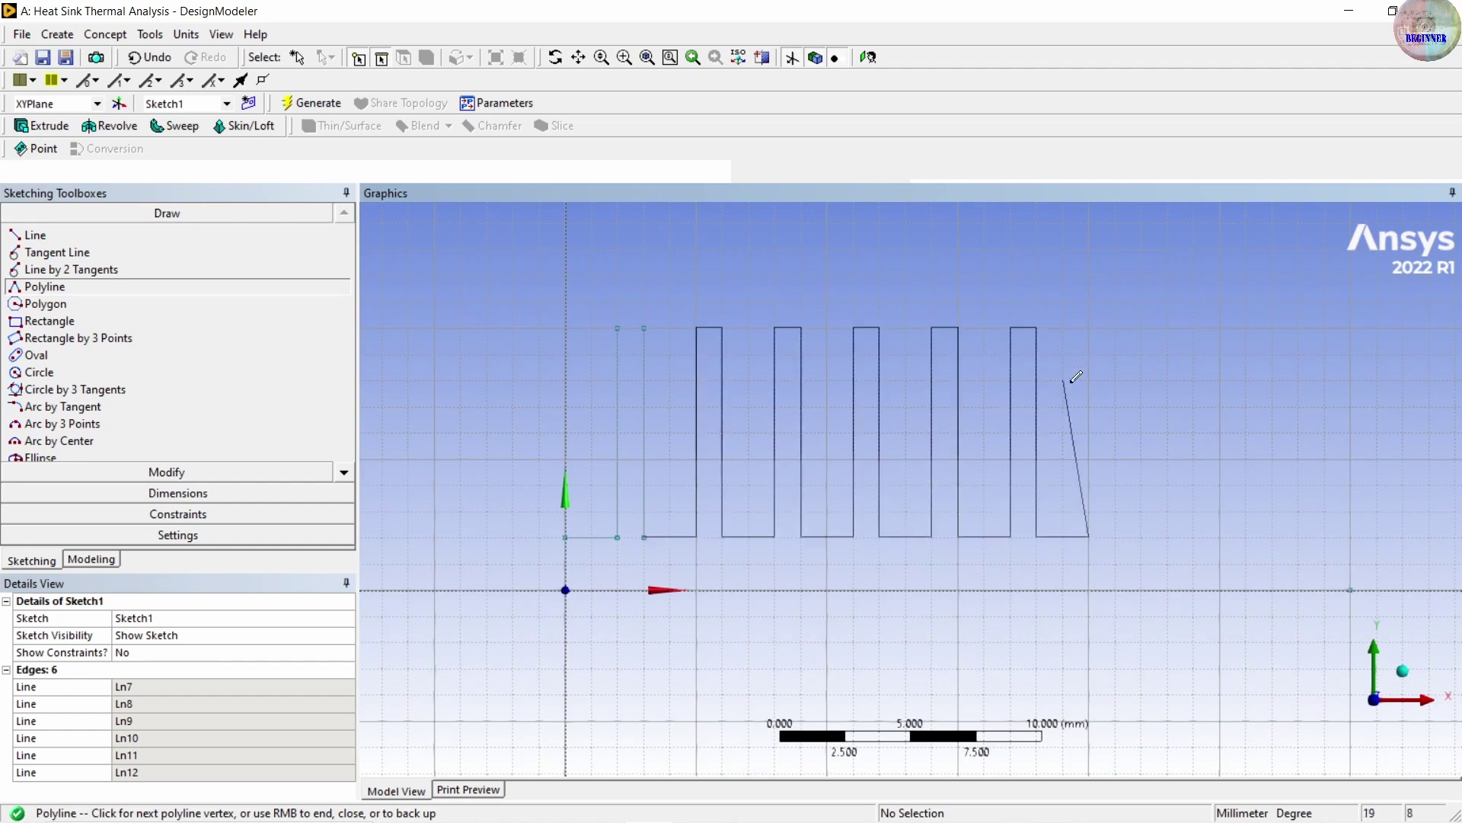
left_click(1096, 325)
left_click(1120, 325)
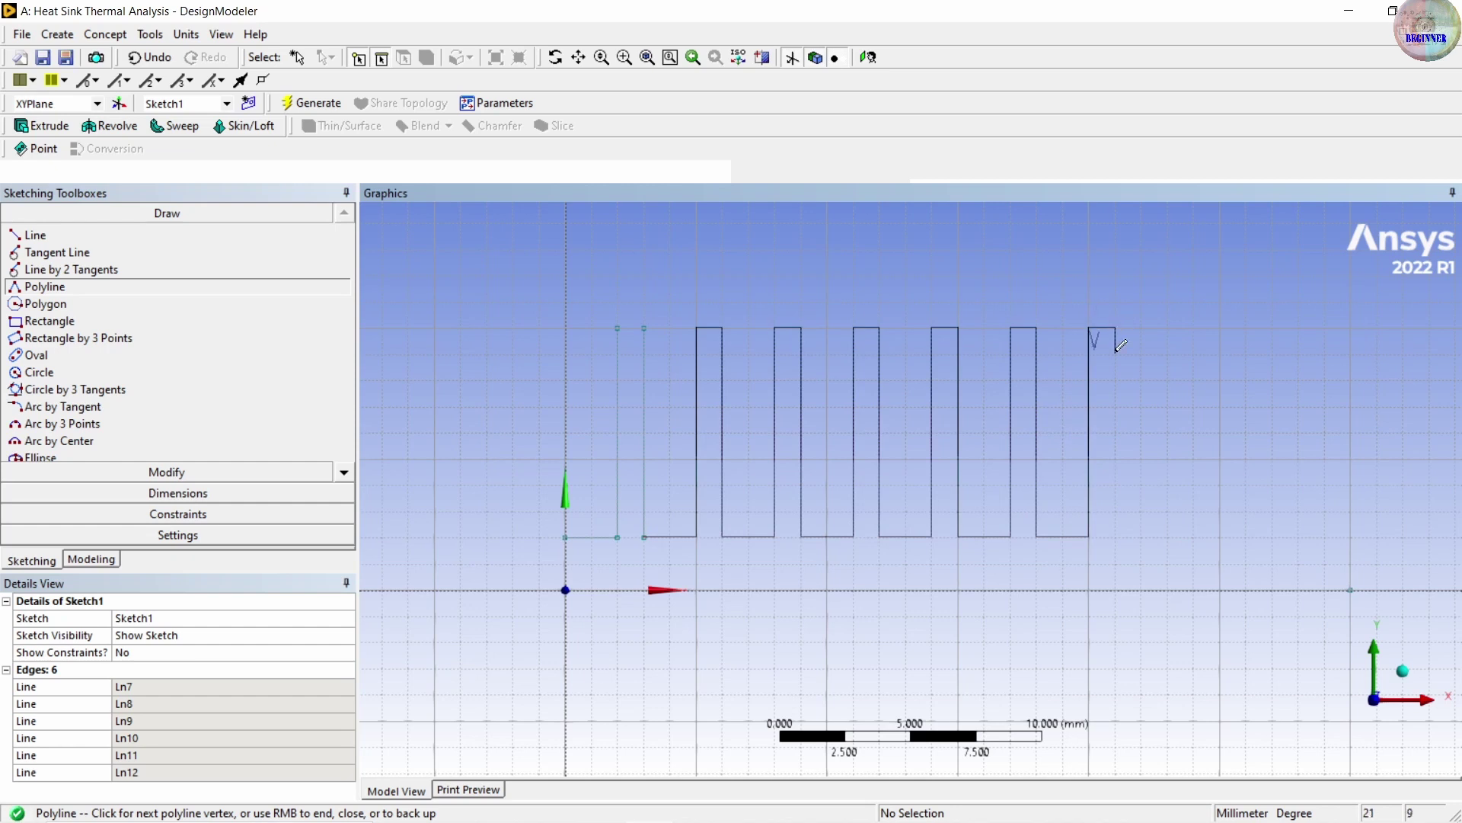
left_click(1117, 535)
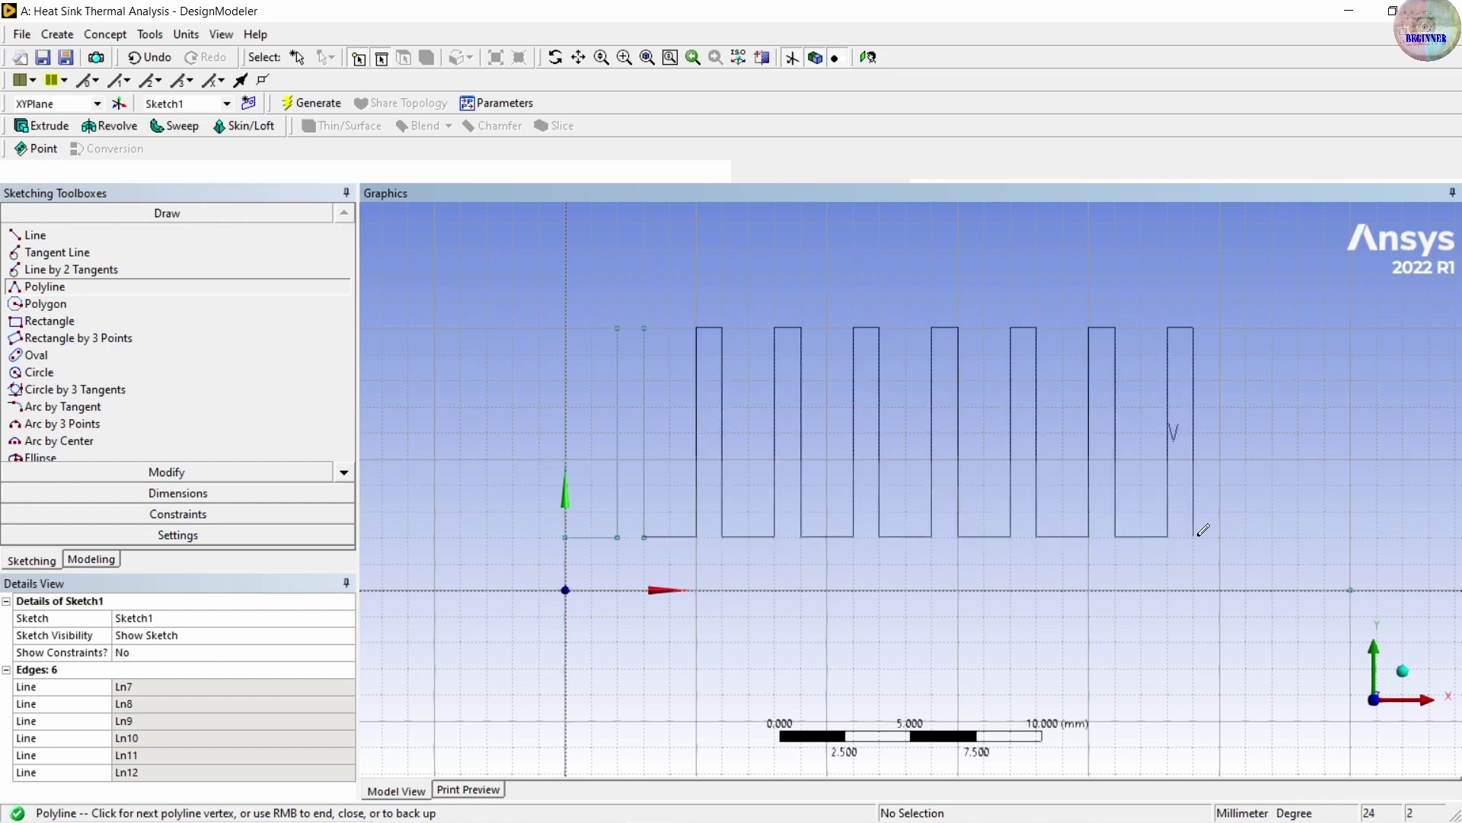
Draw the last fin at X 26–27 mm, extend the polyline to (30, 2), and finish it as an open end at the base line's end (30, 0)
left_click(1246, 537)
left_click(1246, 327)
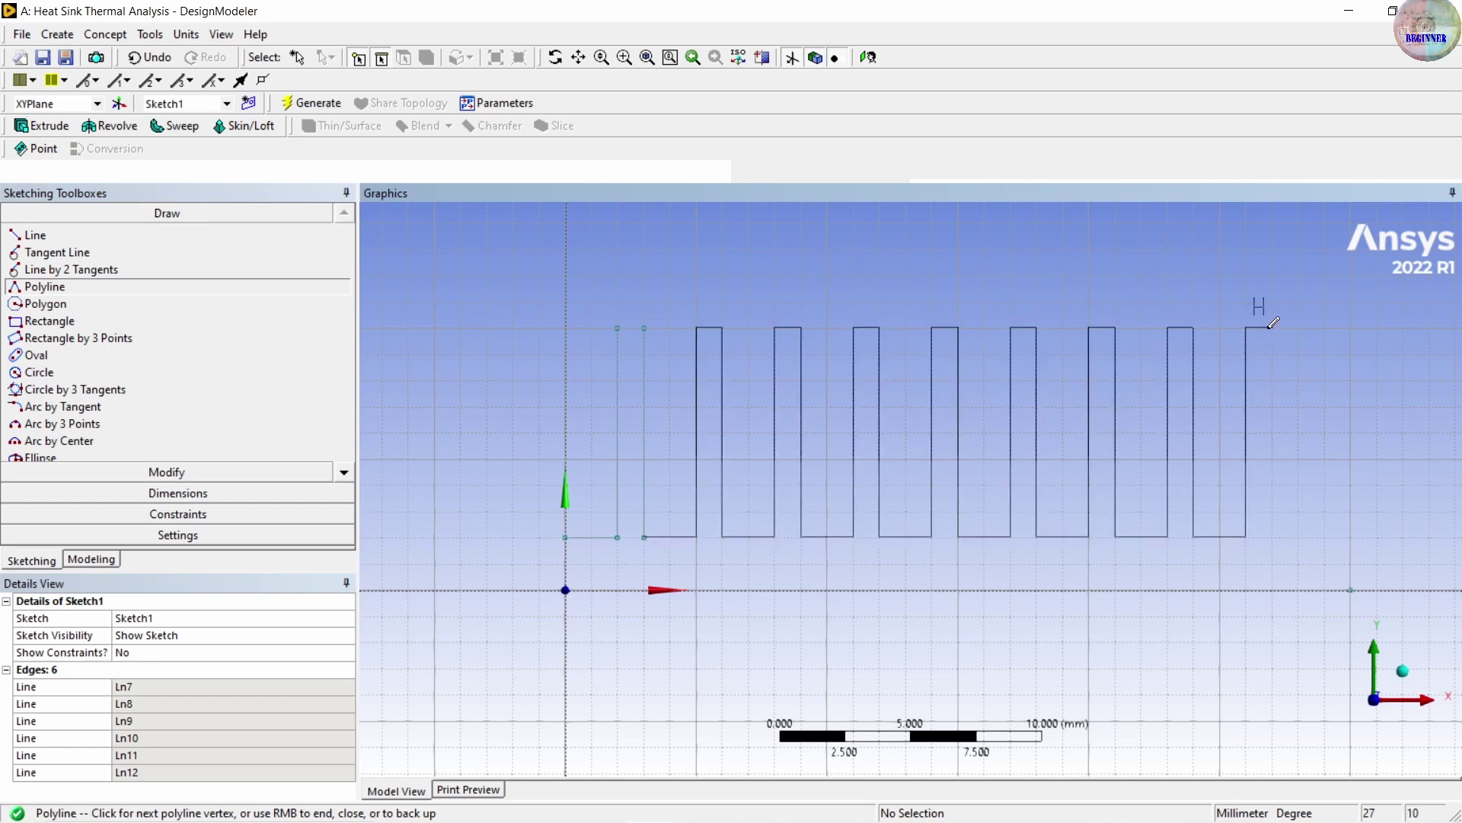
left_click(1272, 328)
left_click(1272, 536)
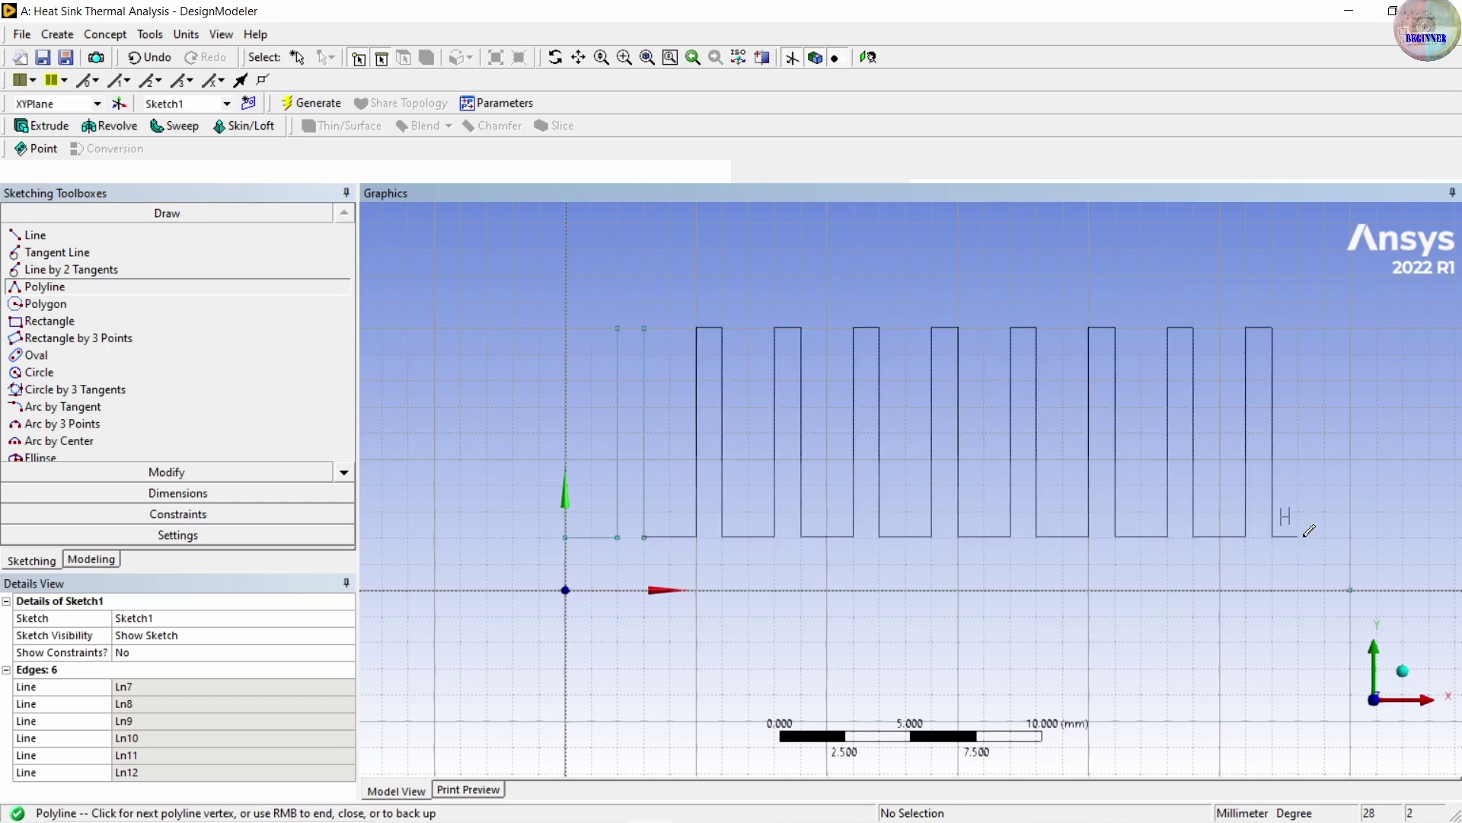
left_click(1352, 536)
right_click(1350, 591)
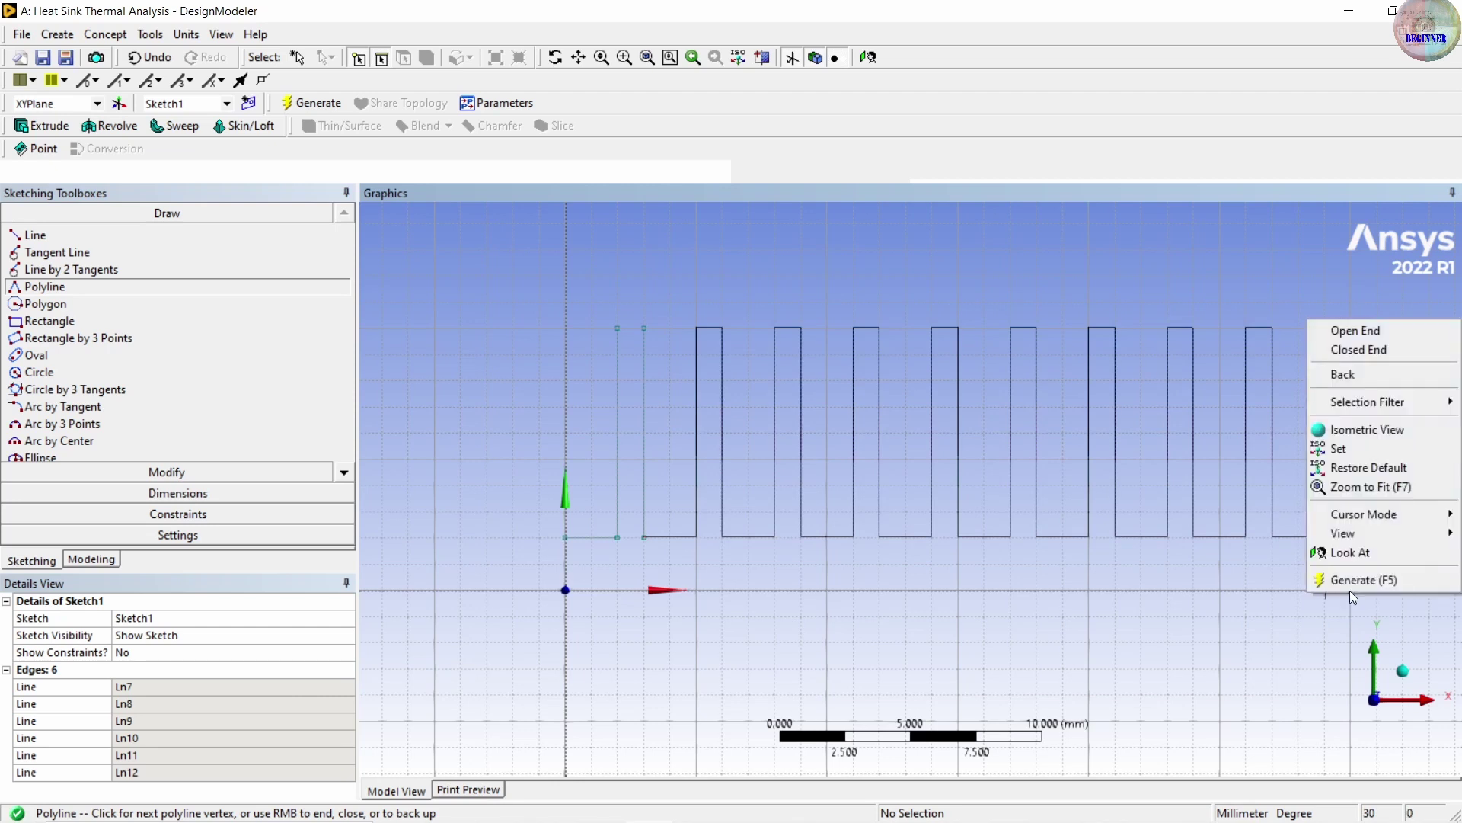
left_click(1360, 329)
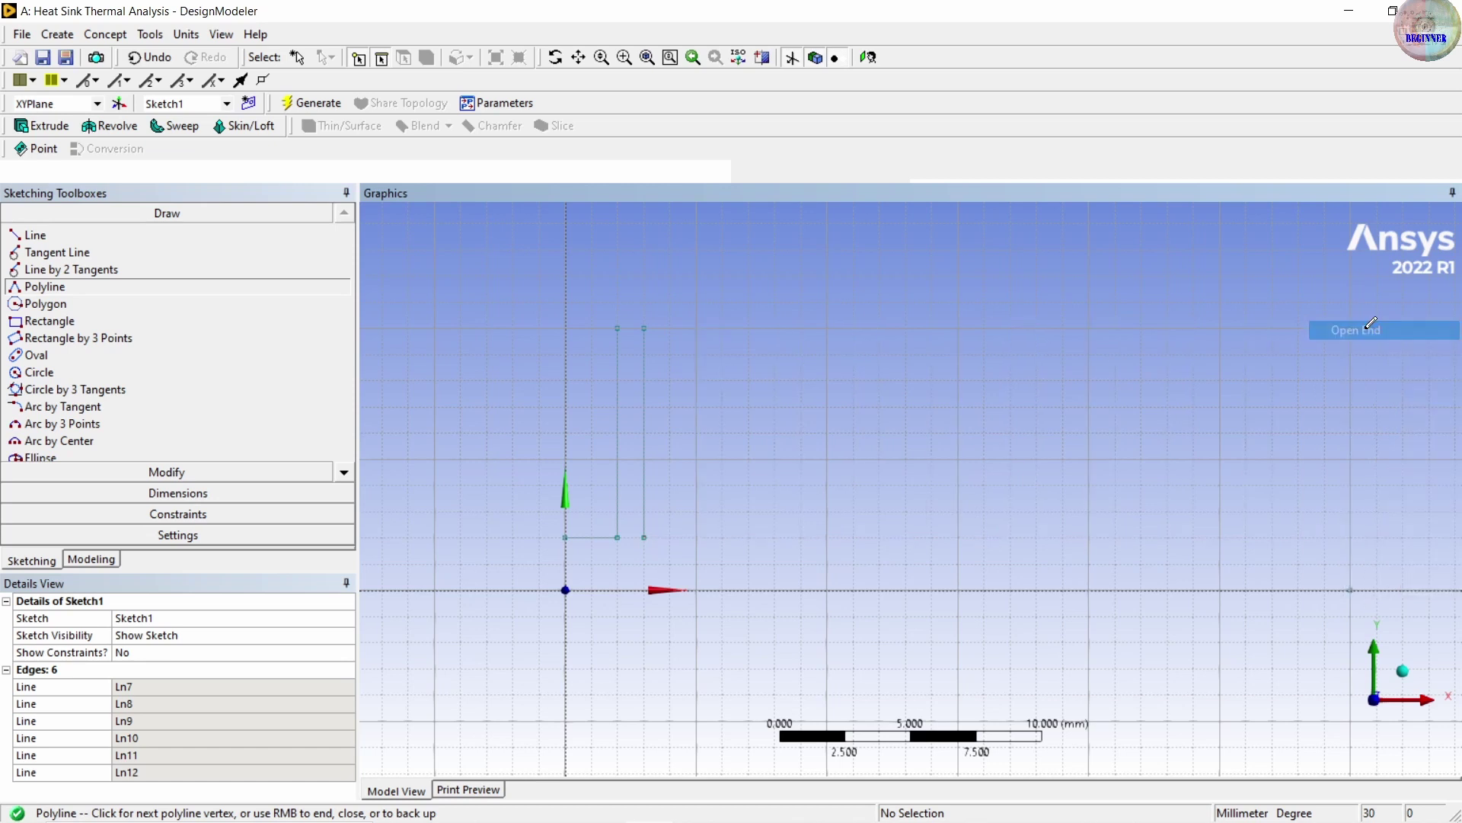
Extrude the finned profile sketch 30 mm as added material and generate the heat sink solid
mouse_move(891, 809)
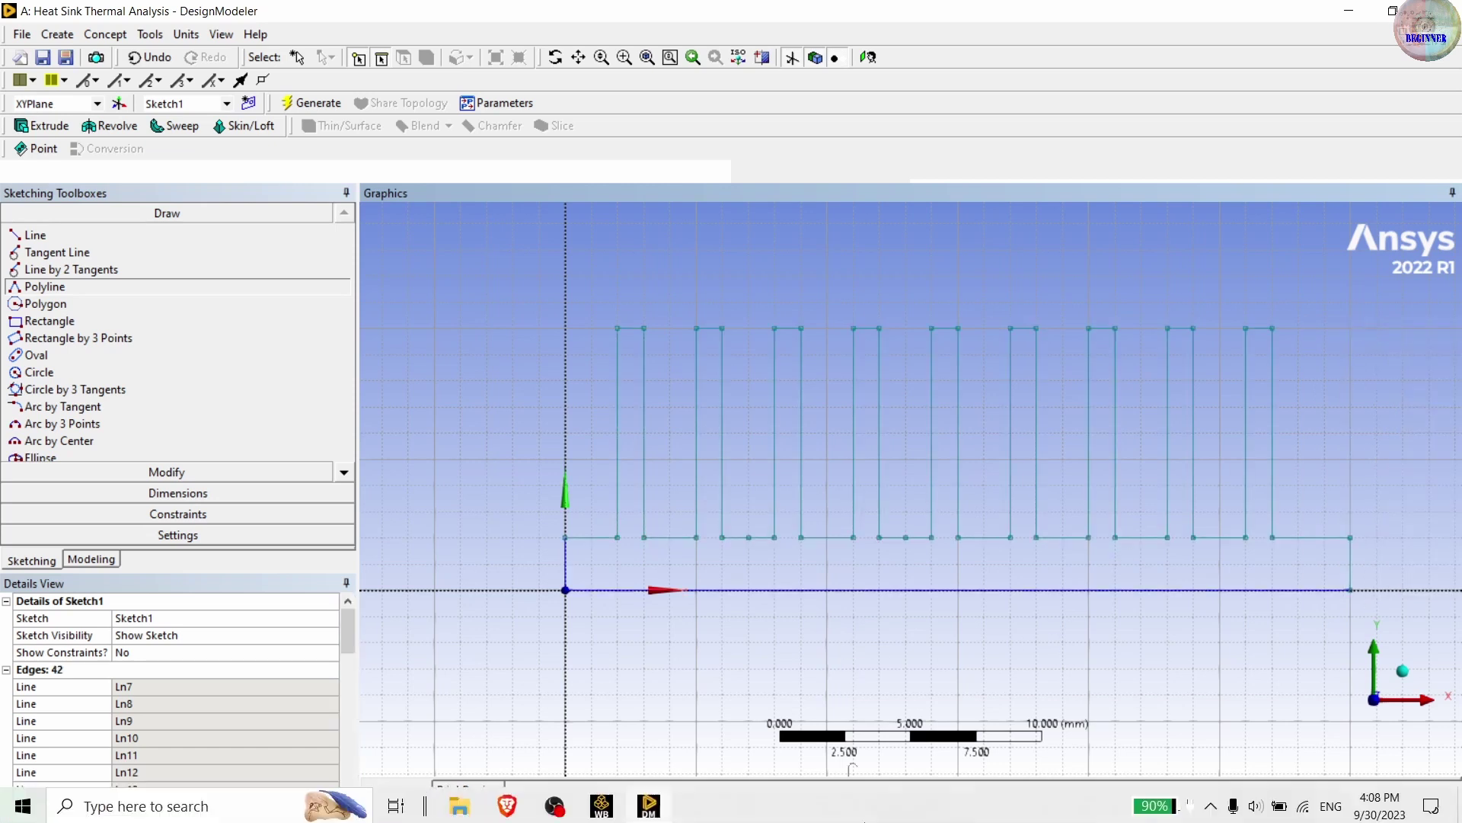
scroll(848, 561, "down", 1)
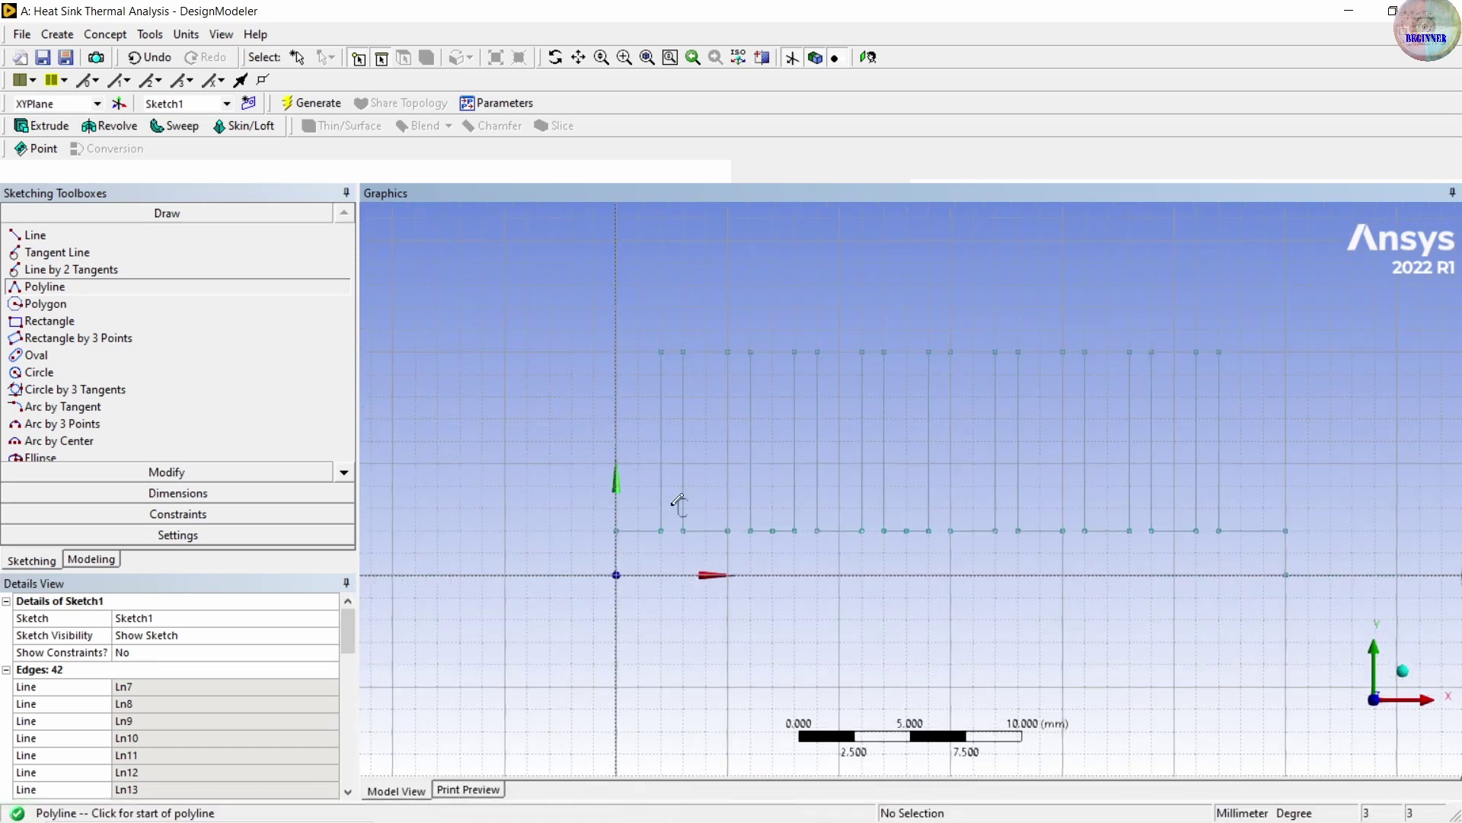
left_click(44, 126)
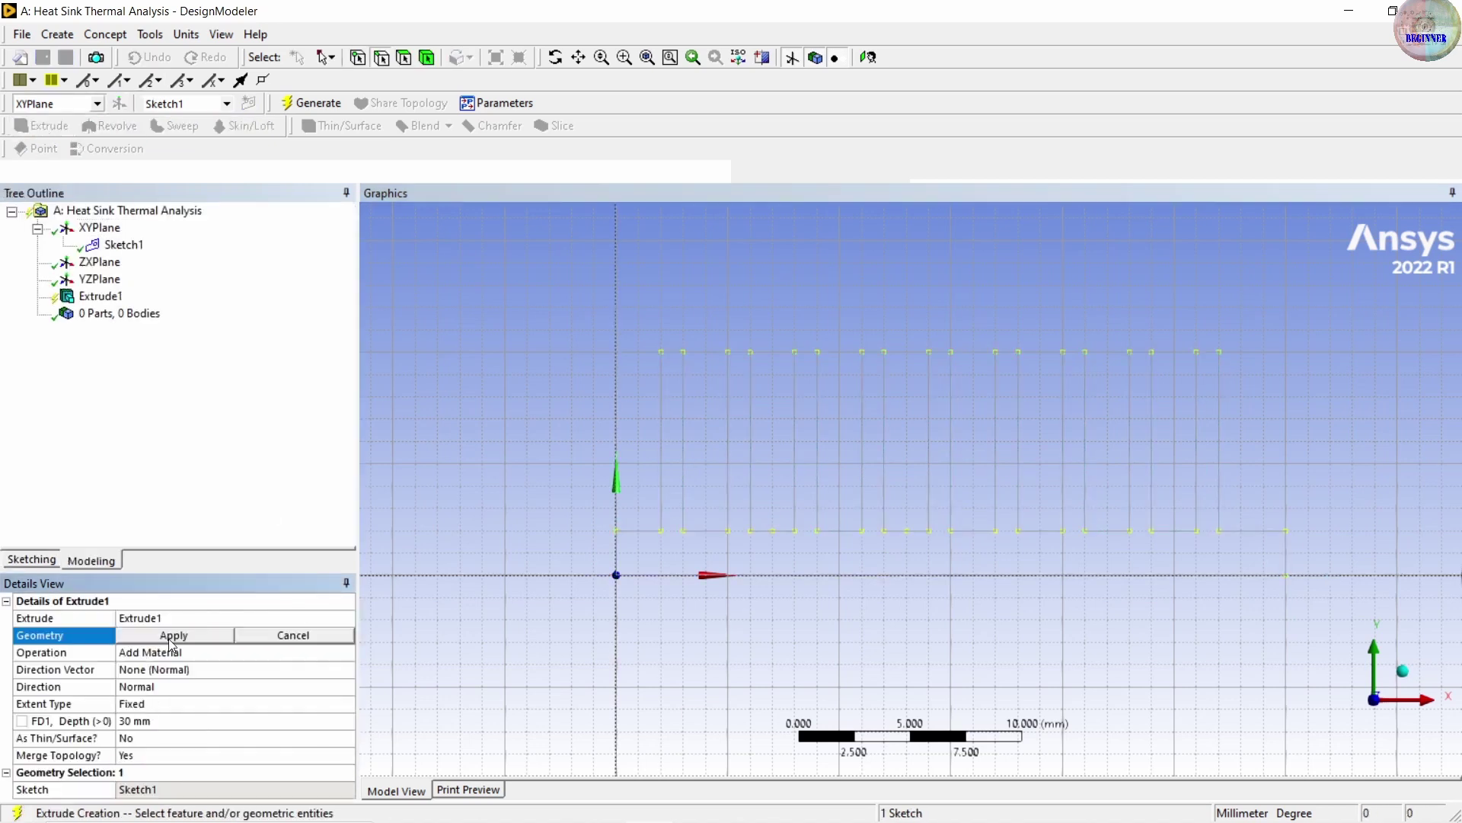
left_click(171, 636)
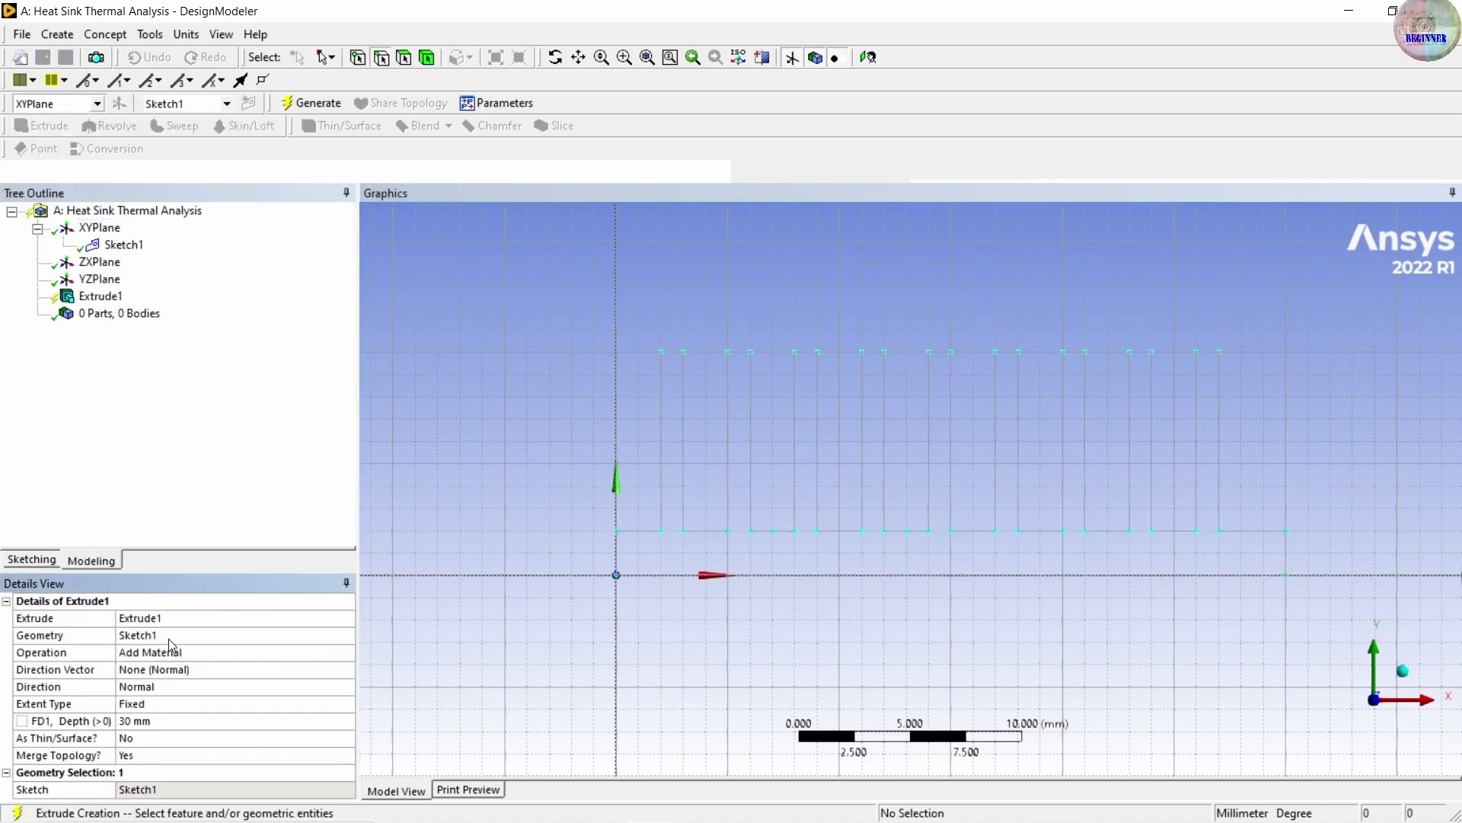
left_click(172, 718)
left_click(246, 391)
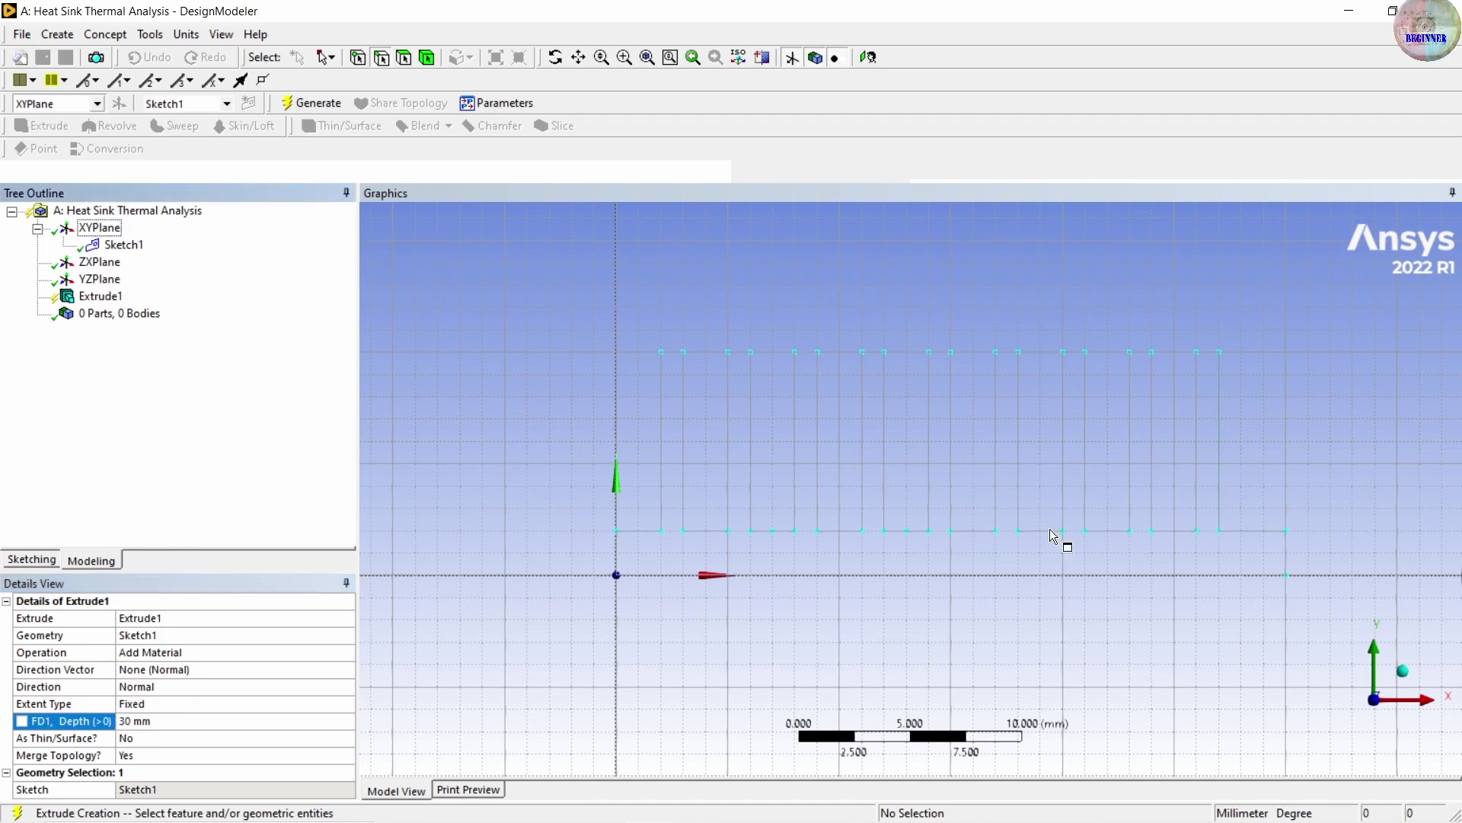
middle_click_drag(1050, 529, 996, 562)
scroll(697, 667, "down", 10)
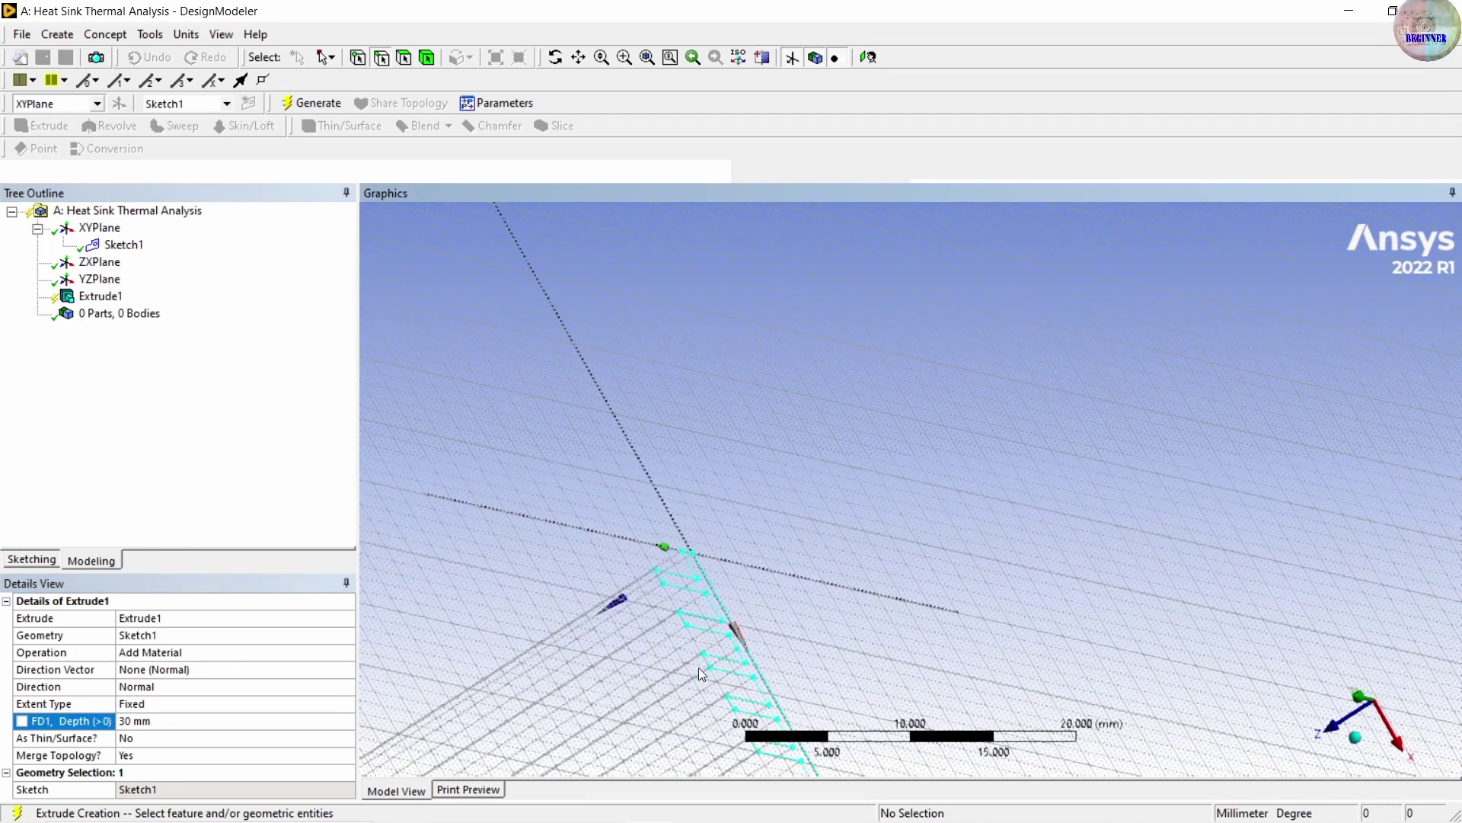
middle_click_drag(617, 759, 706, 642)
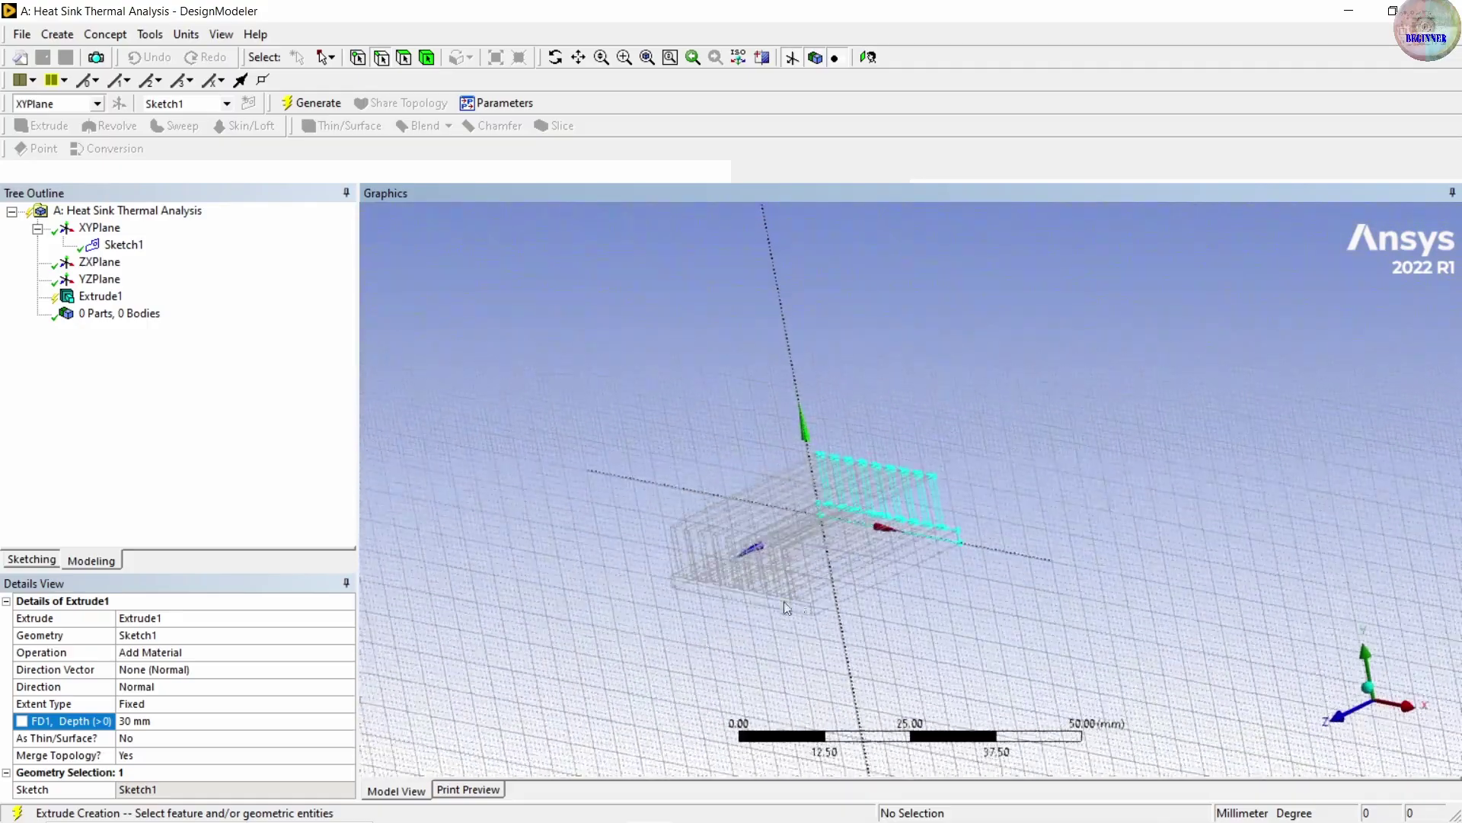
scroll(747, 598, "up", 3)
scroll(747, 597, "up", 2)
middle_click_drag(747, 597, 690, 579)
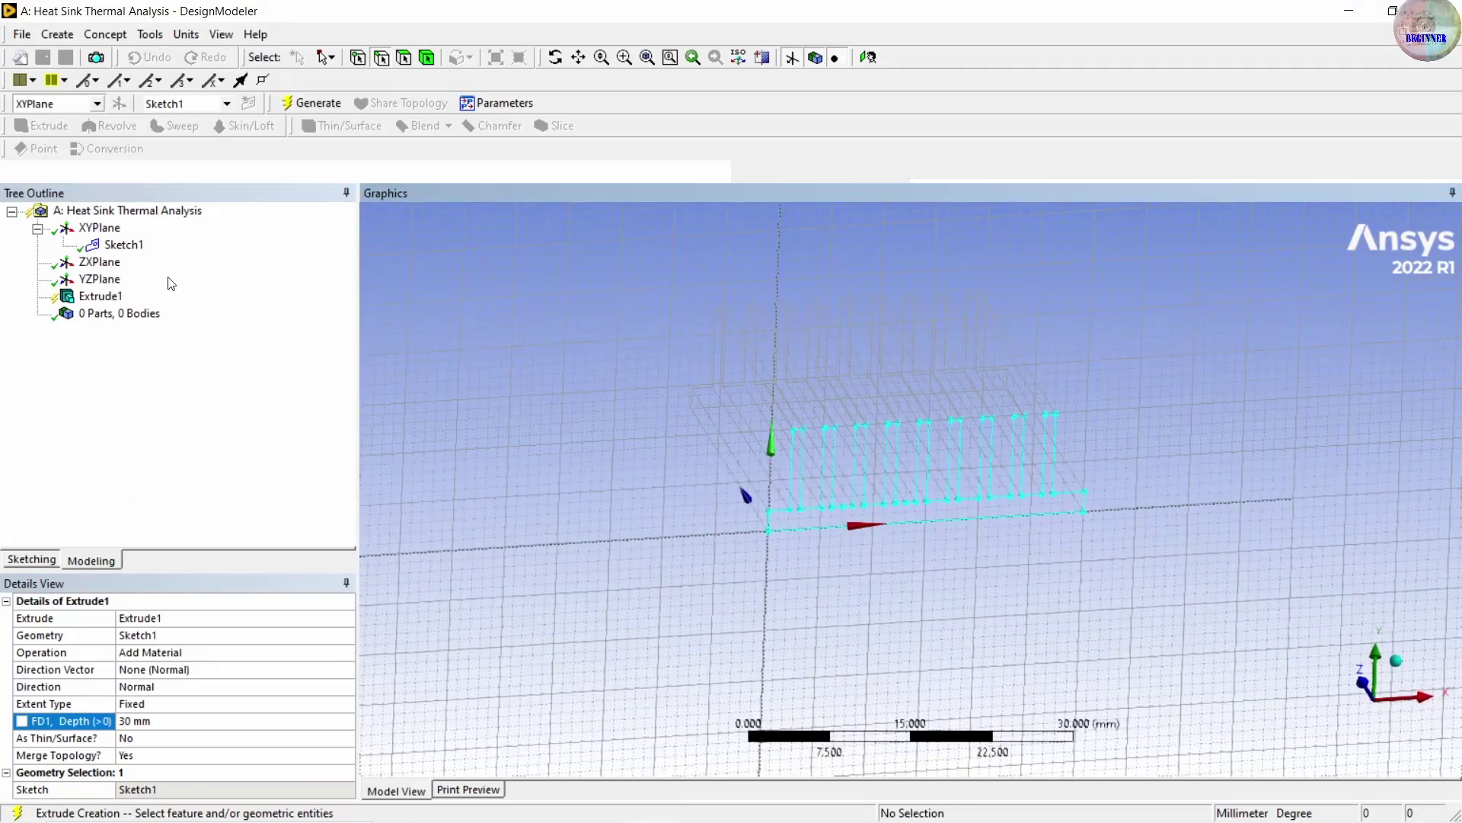
left_click(311, 103)
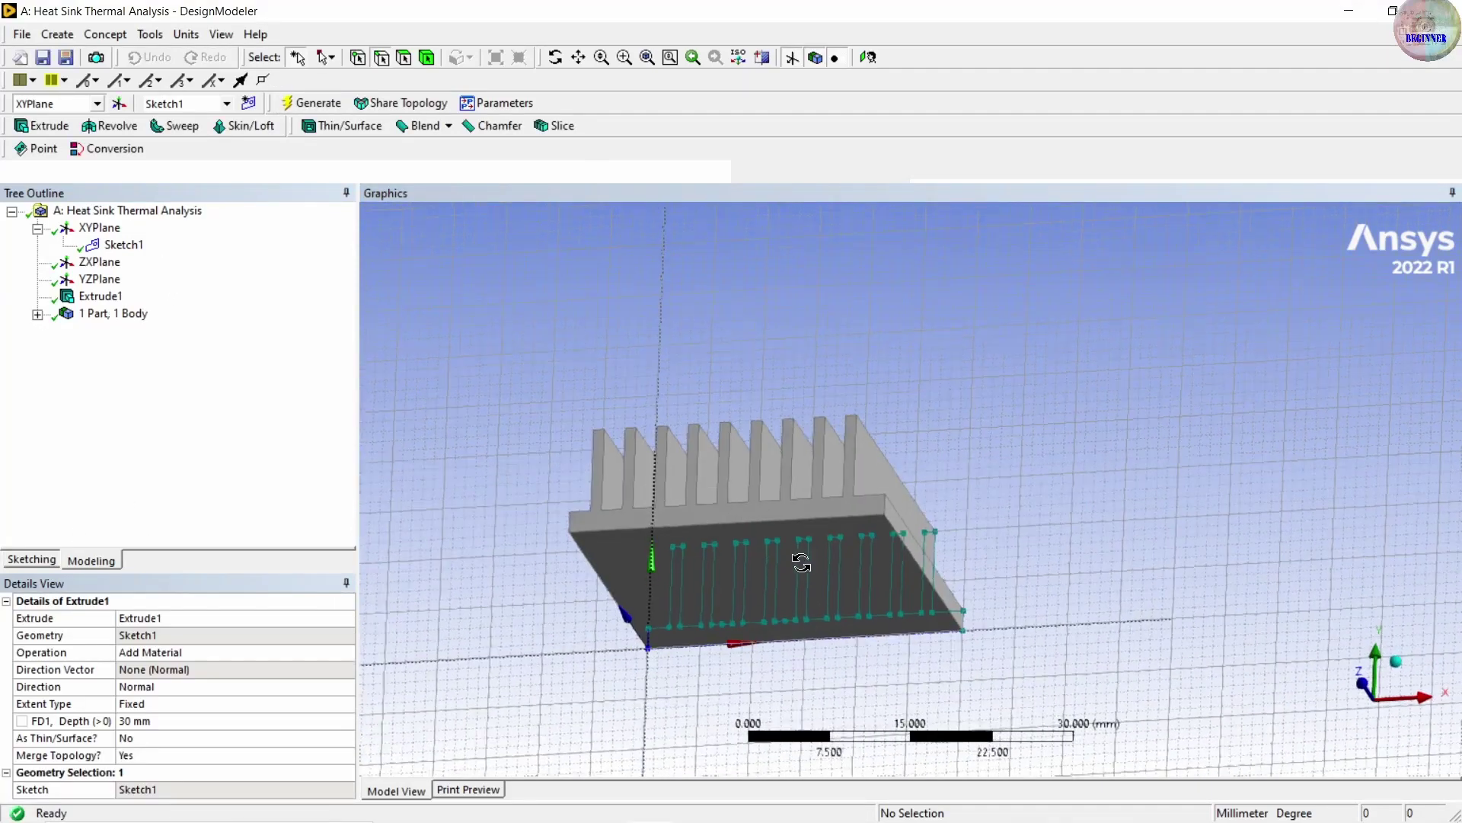
middle_click_drag(800, 561, 745, 628)
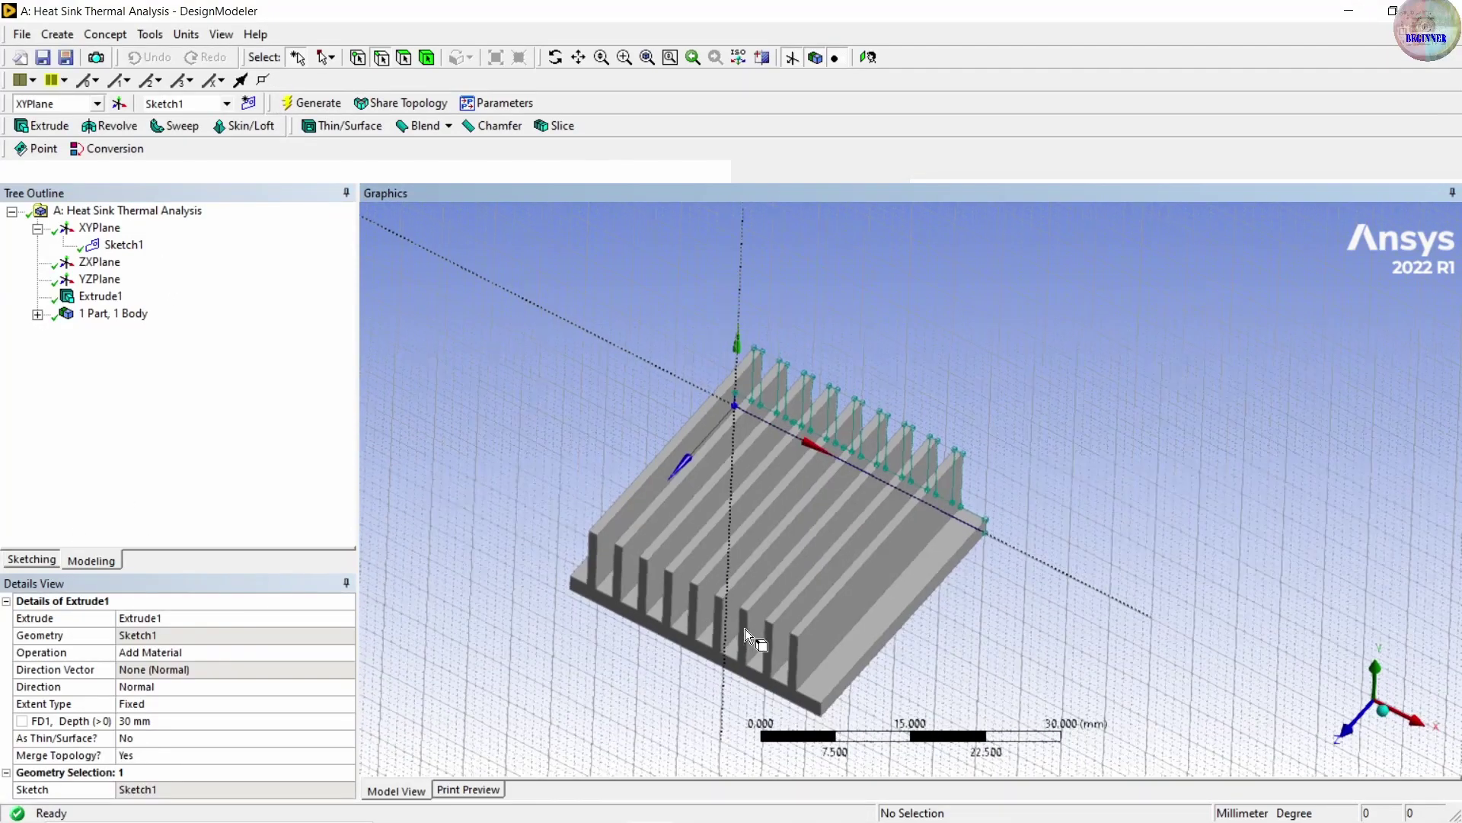
Turn off the 2D grid display and grid snapping for the sketch
left_click(48, 564)
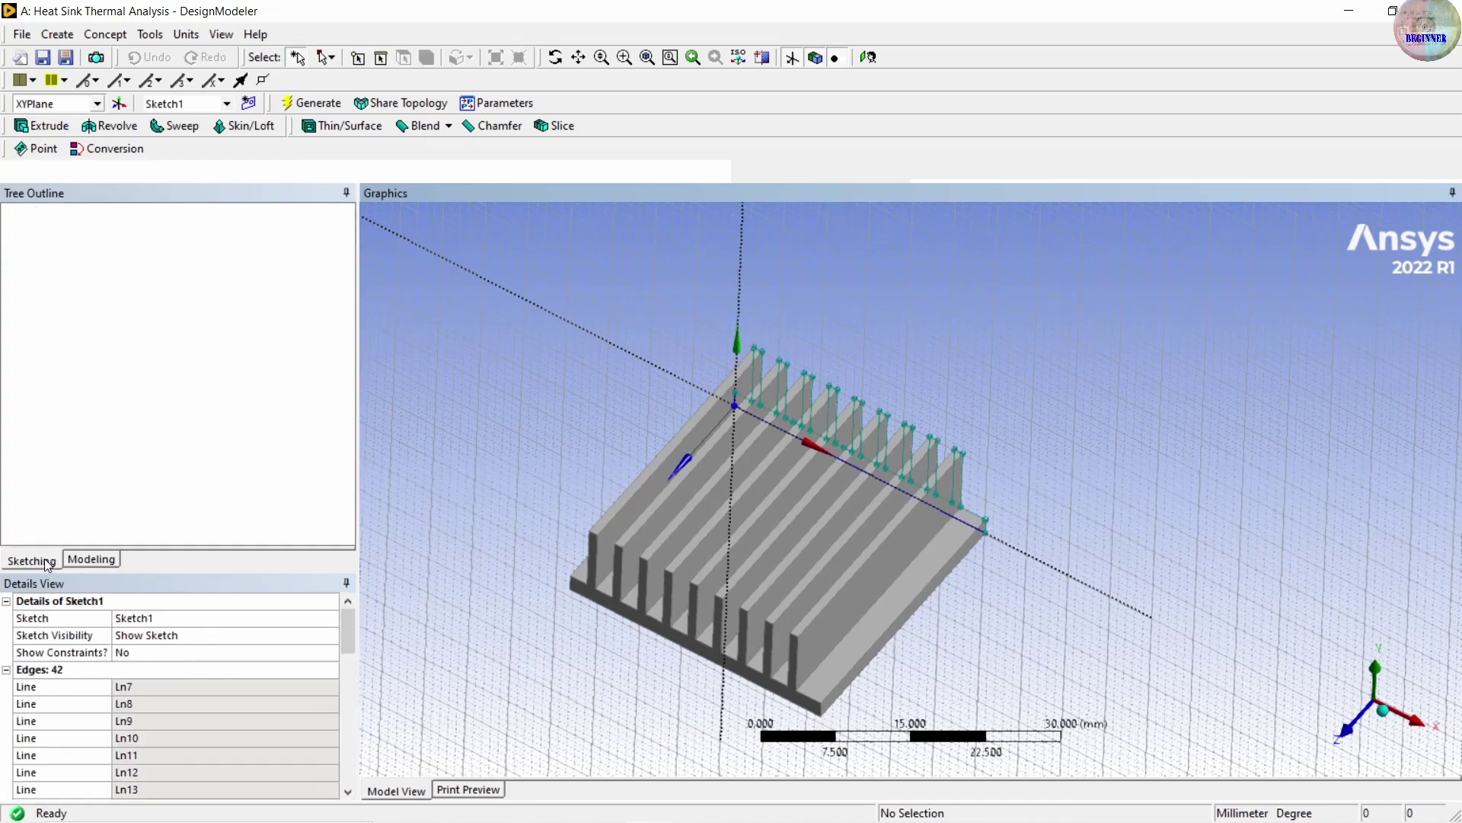
left_click(147, 533)
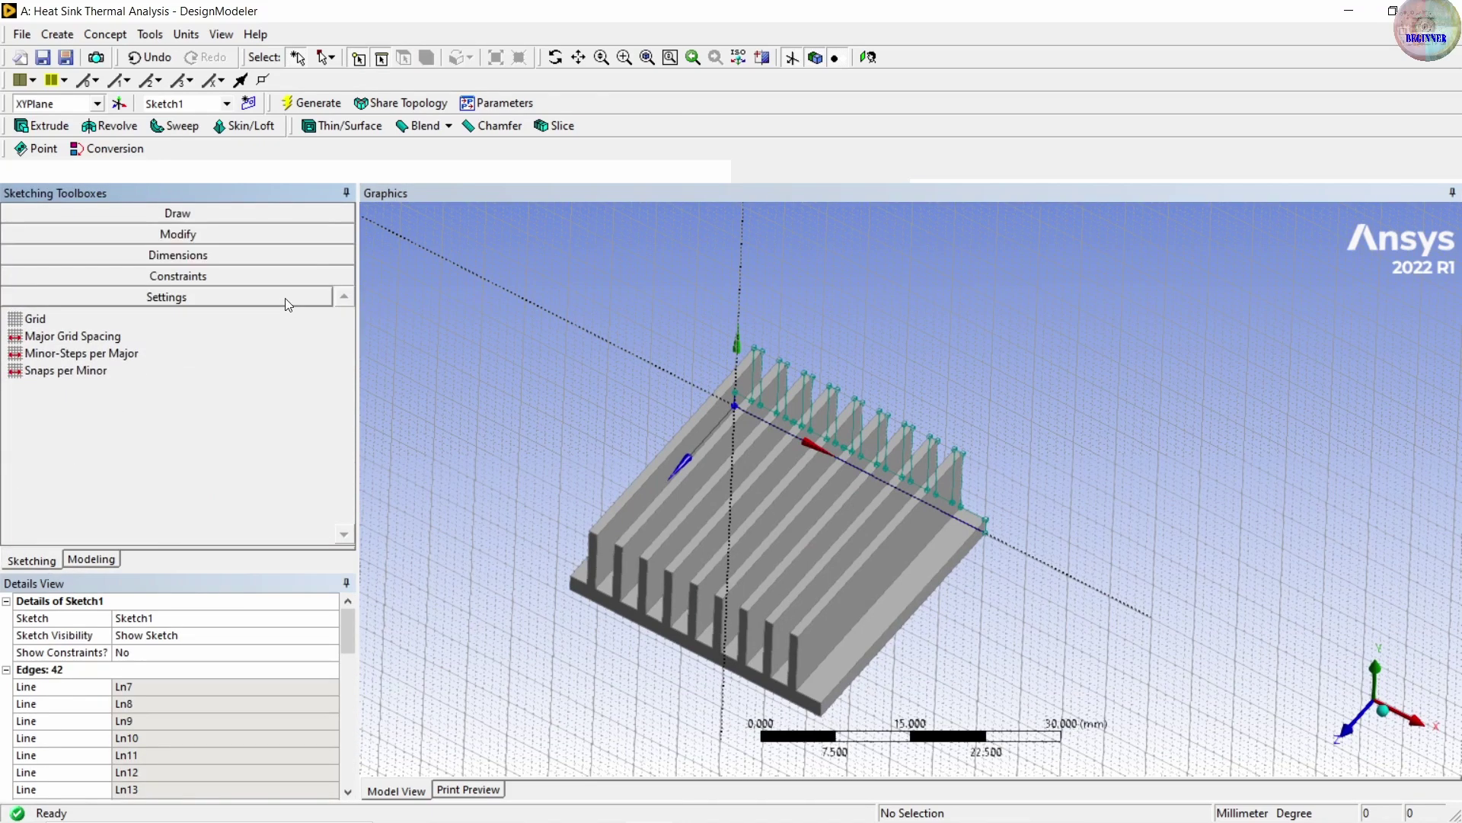
left_click(293, 323)
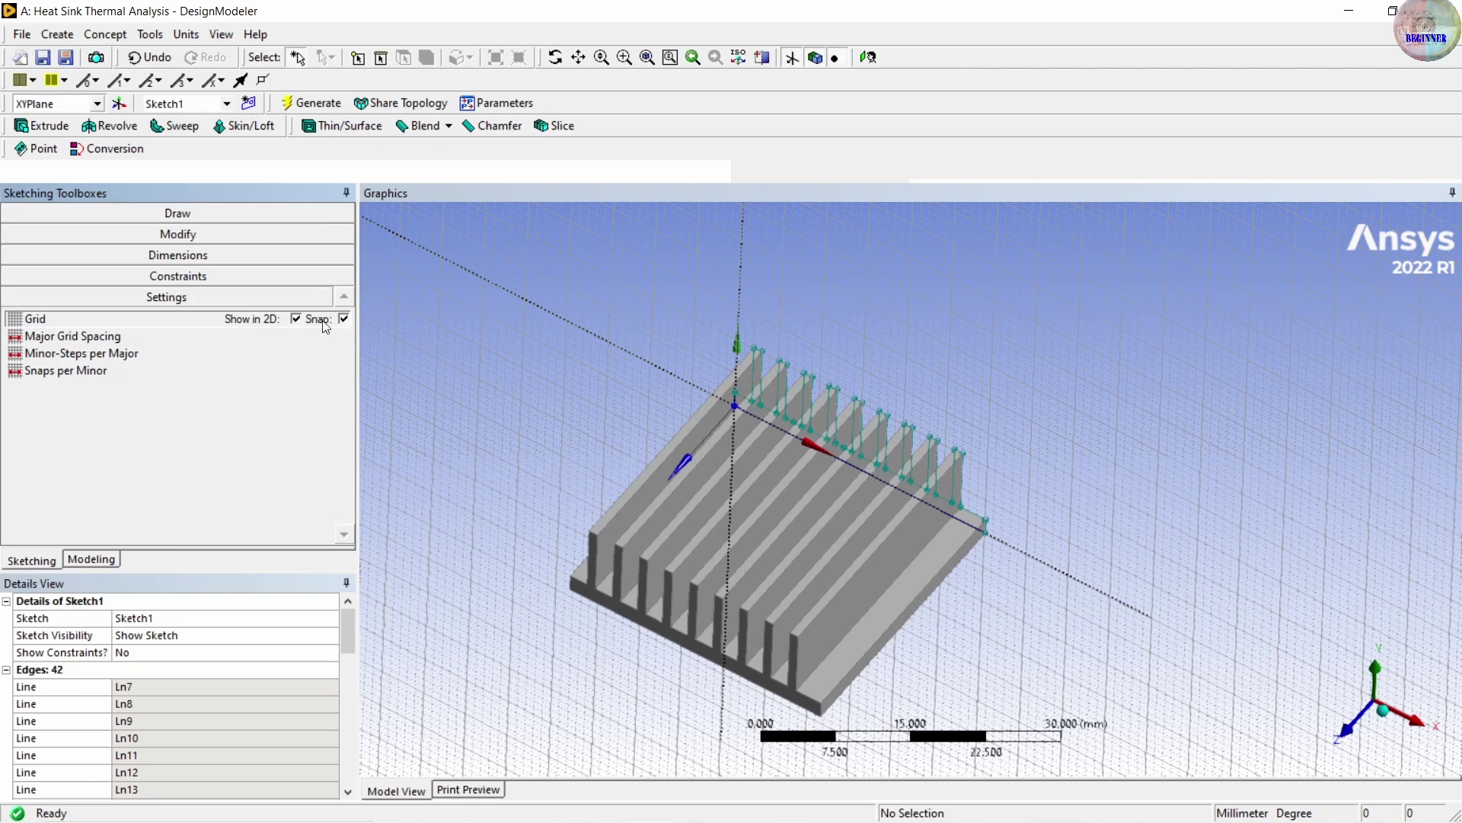
left_click(296, 319)
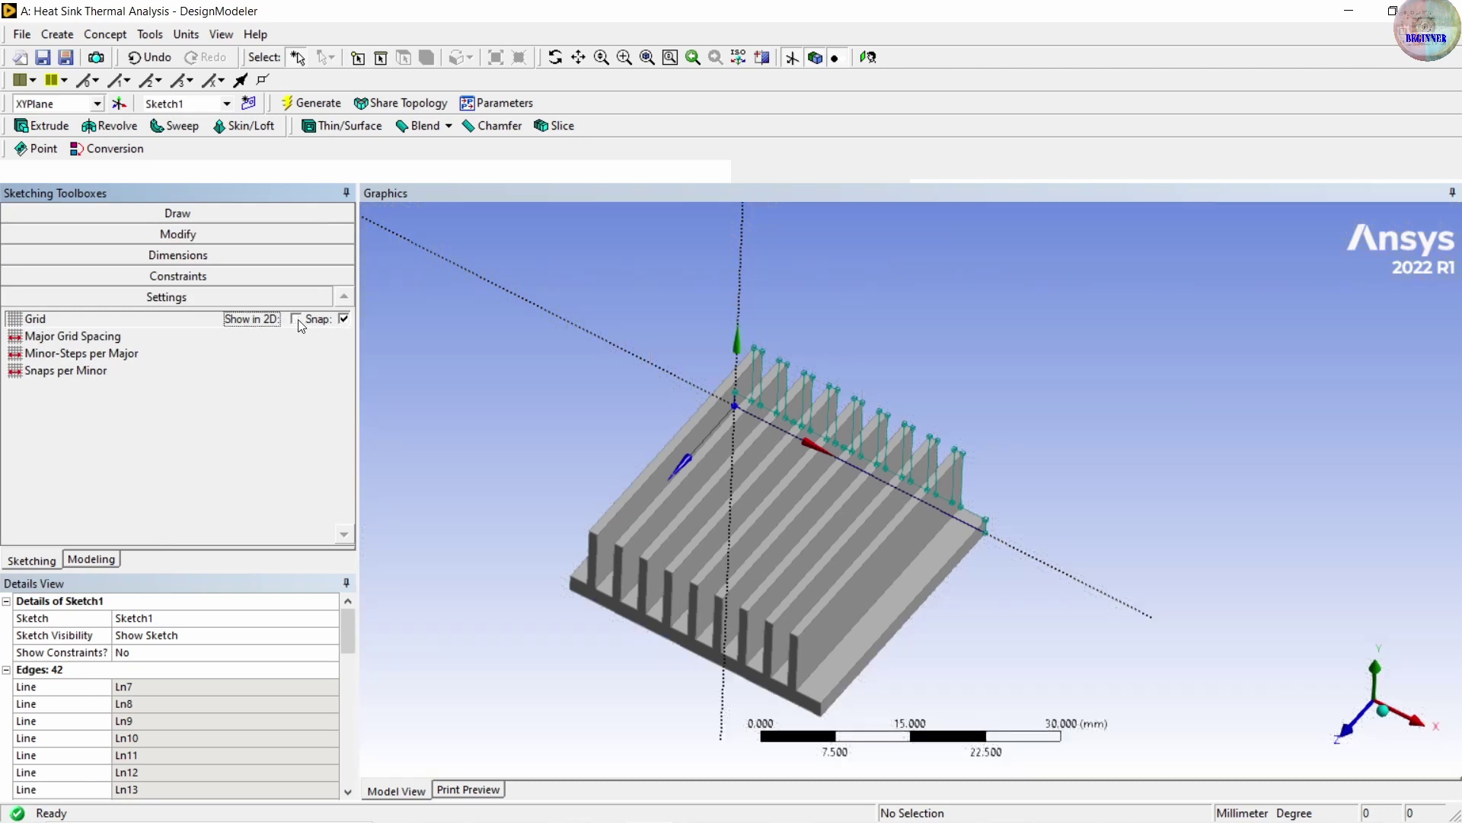
left_click(344, 320)
left_click(91, 560)
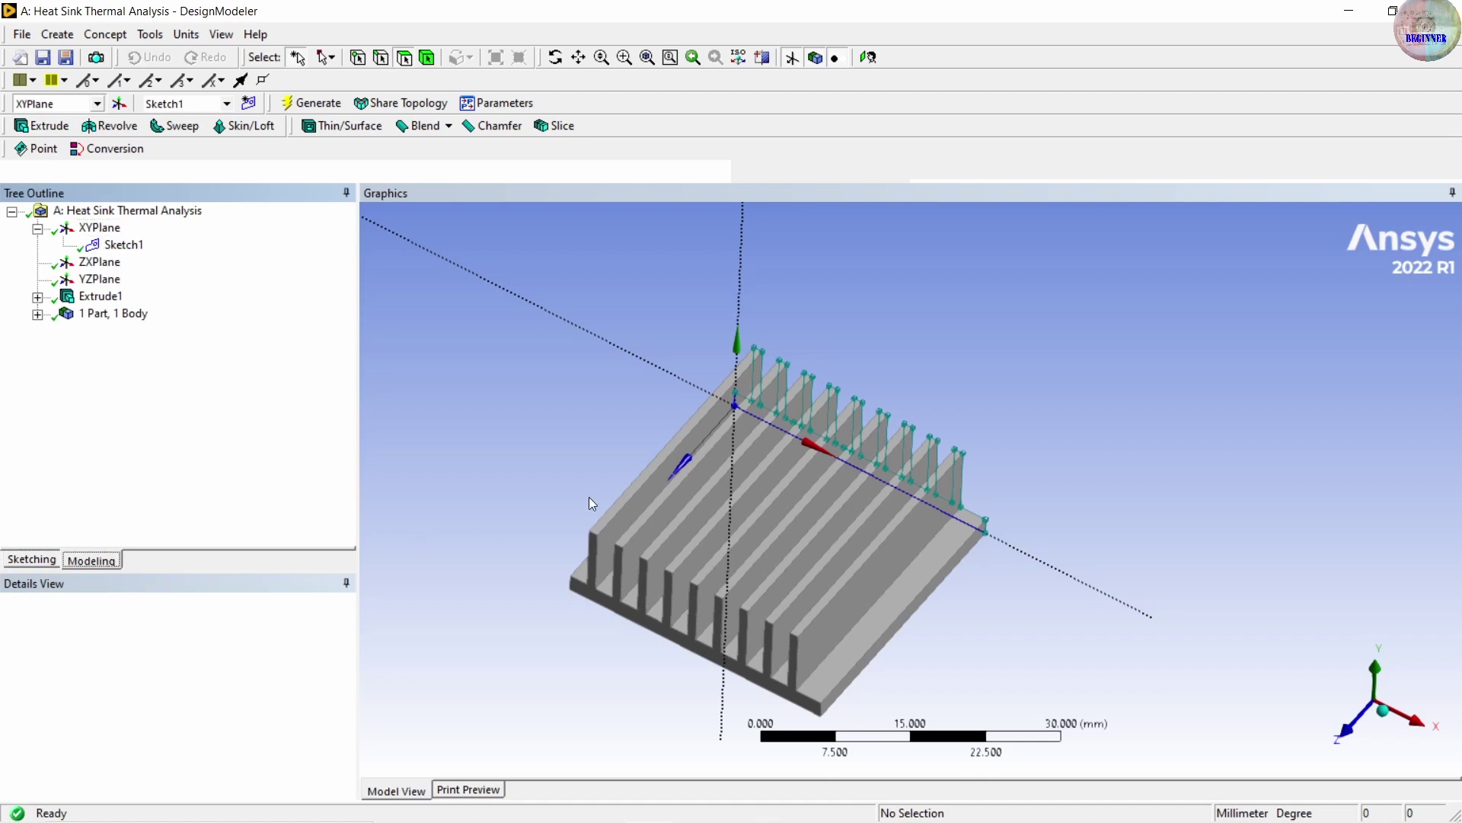
Hide the profile sketch under the XY plane so that only the solid heat sink is displayed
mouse_move(590, 500)
middle_mouse_down()
mouse_move(607, 401)
mouse_move(486, 456)
mouse_move(228, 385)
middle_mouse_up()
right_click(128, 245)
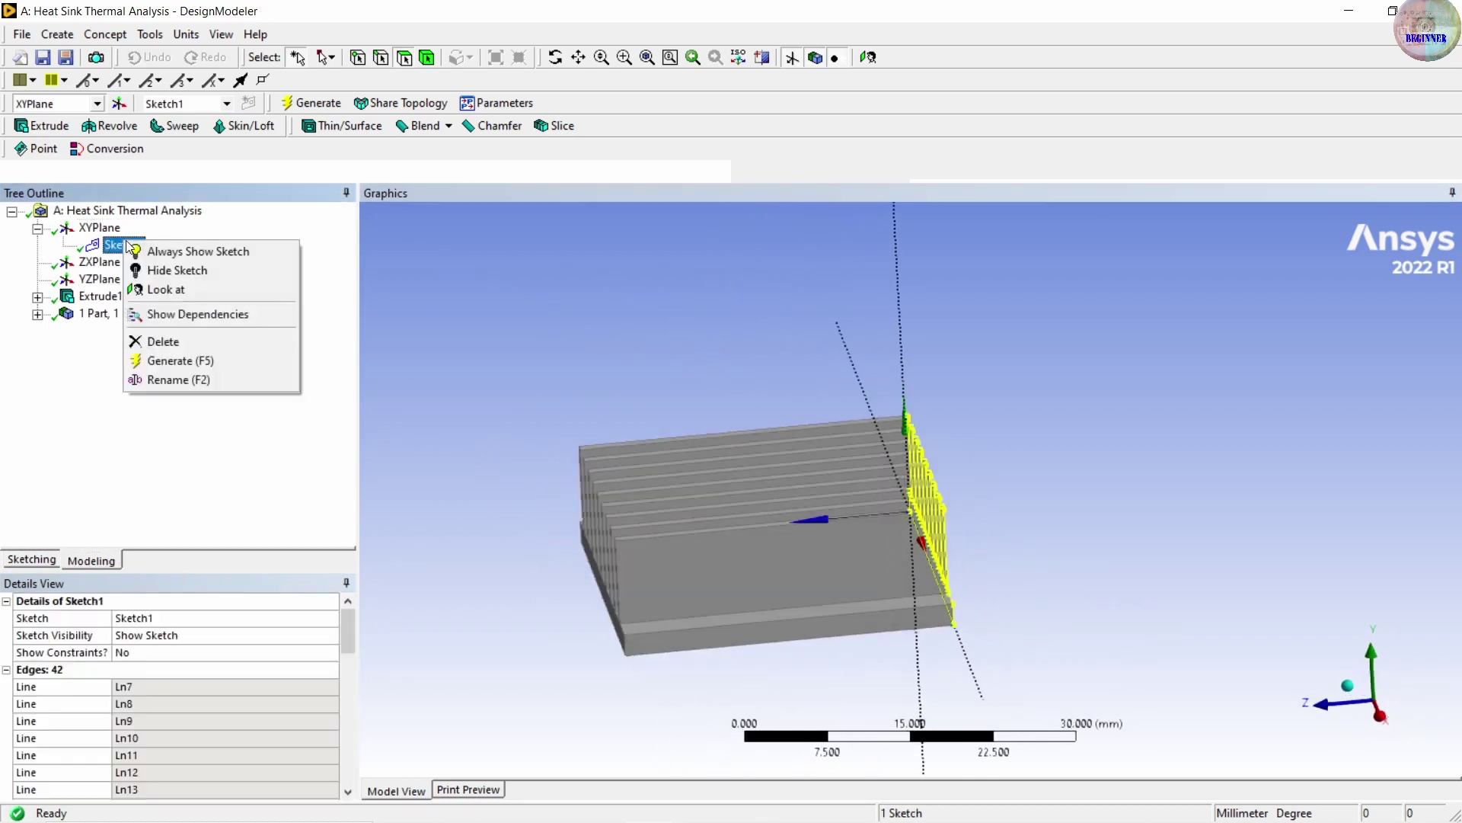
left_click(177, 270)
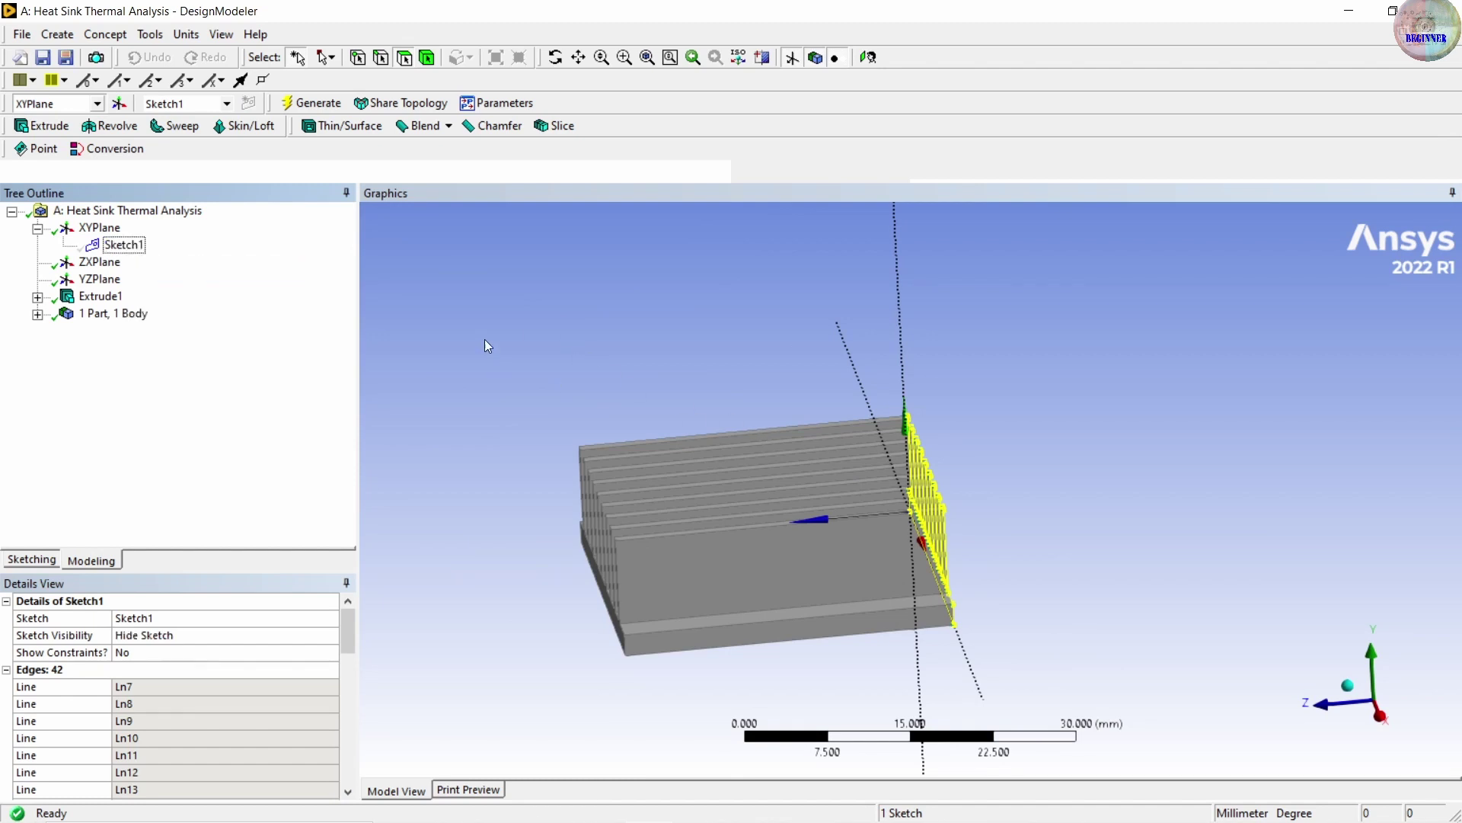
middle_click_drag(484, 340, 1363, 559)
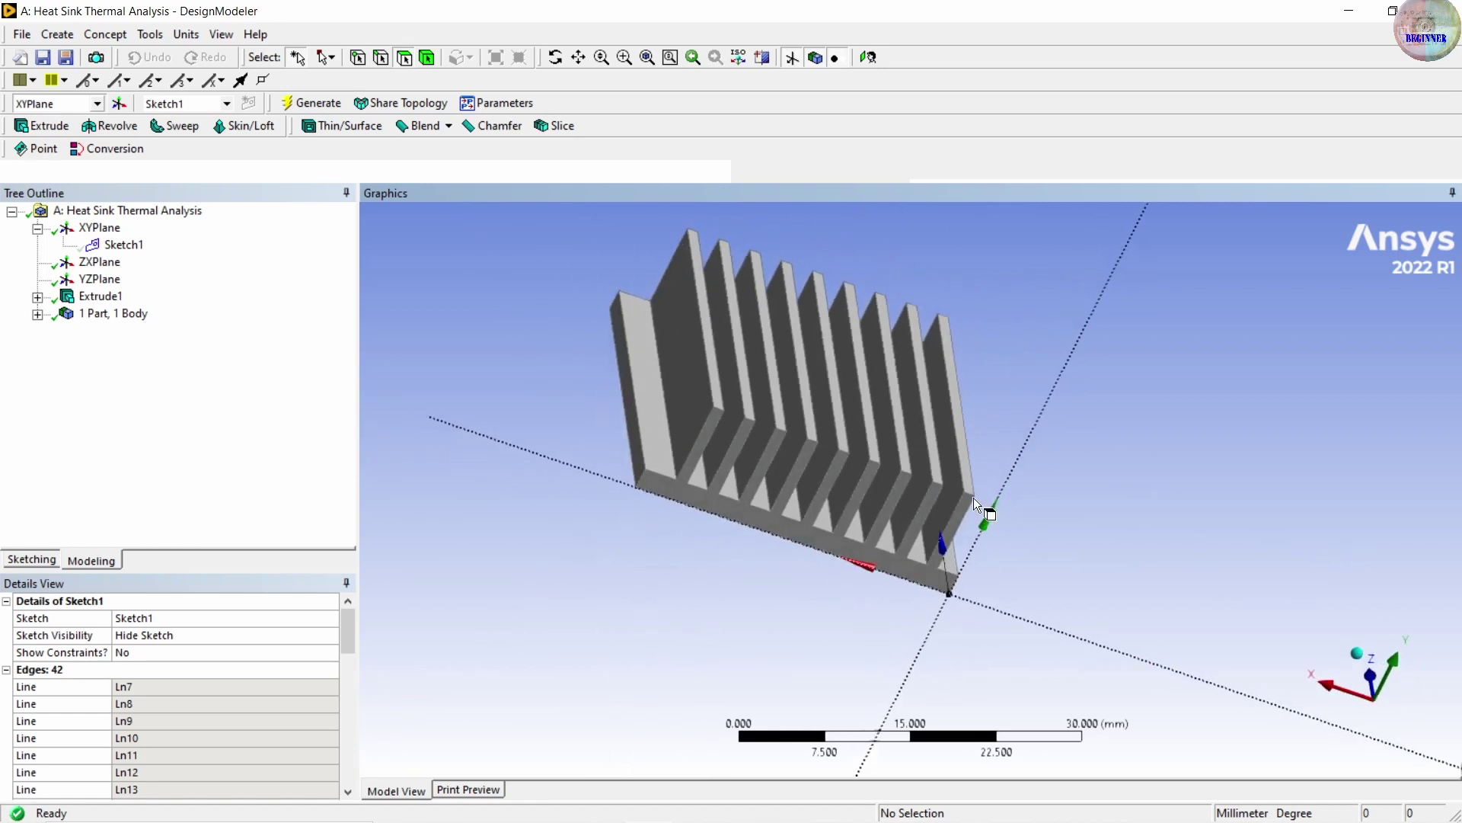
Switch to Workbench and open the steady-state thermal system's Model in Mechanical
left_click(36, 314)
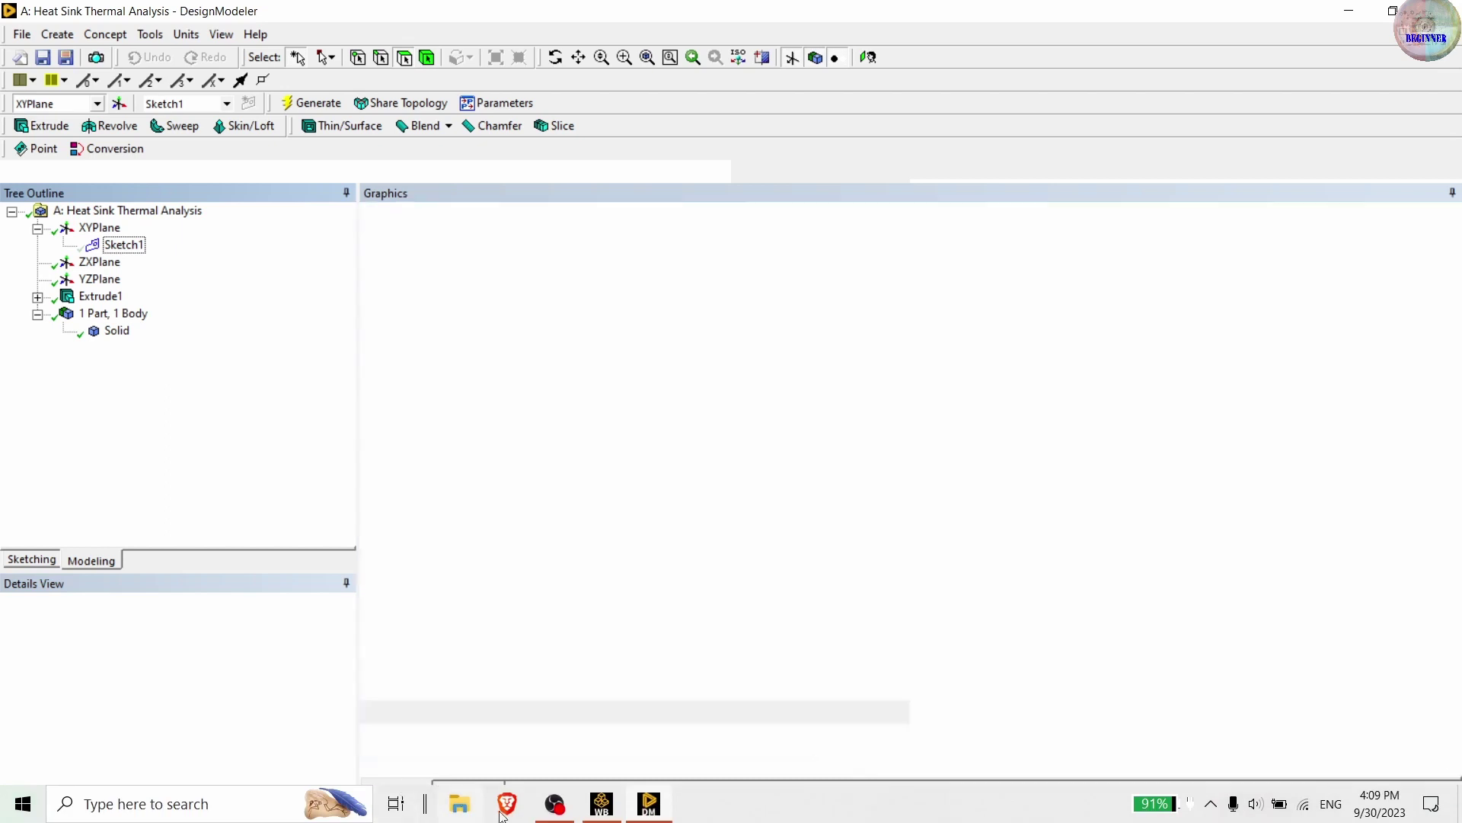
left_click(327, 226)
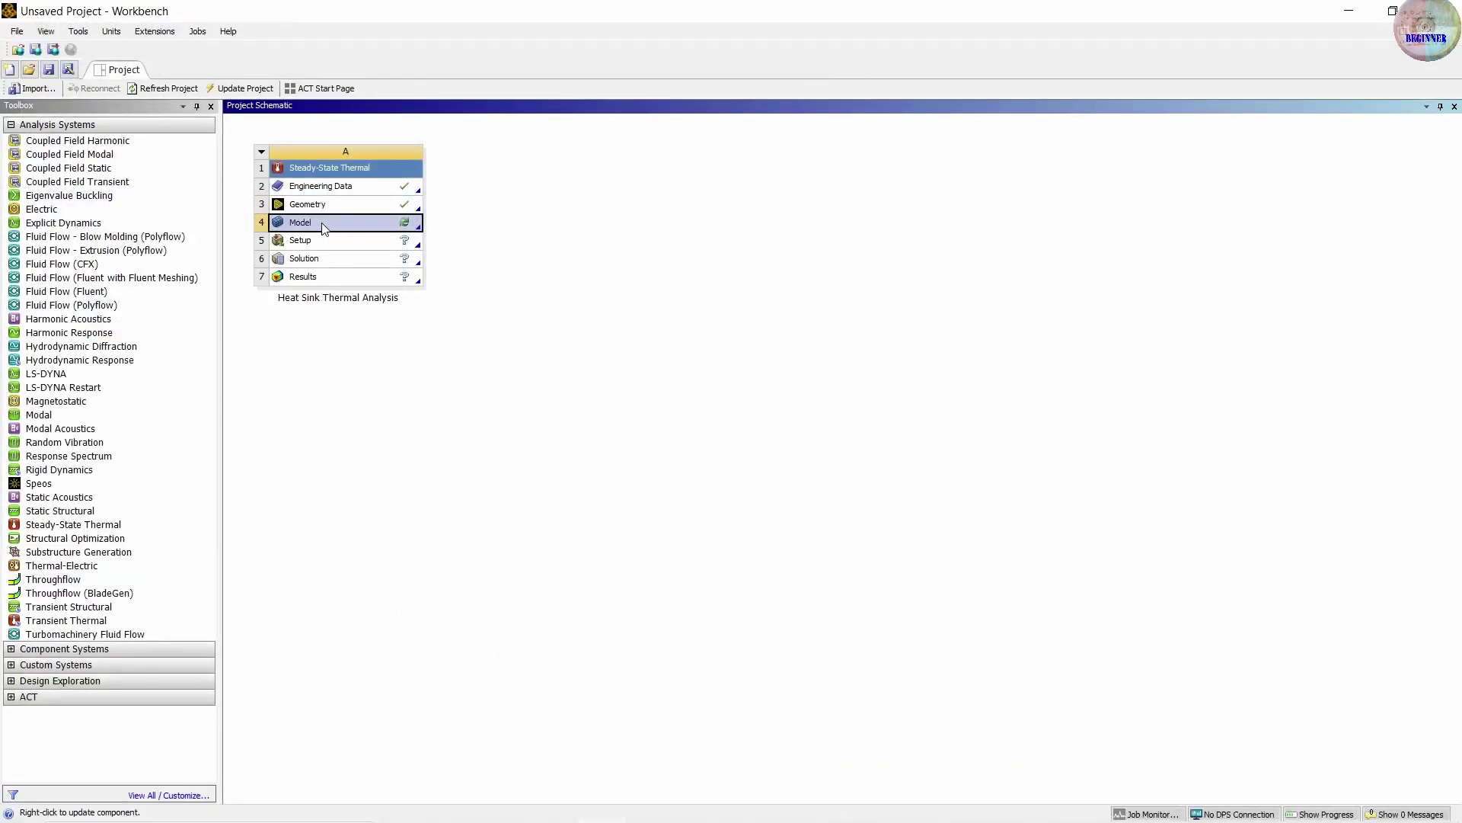
double_click(326, 226)
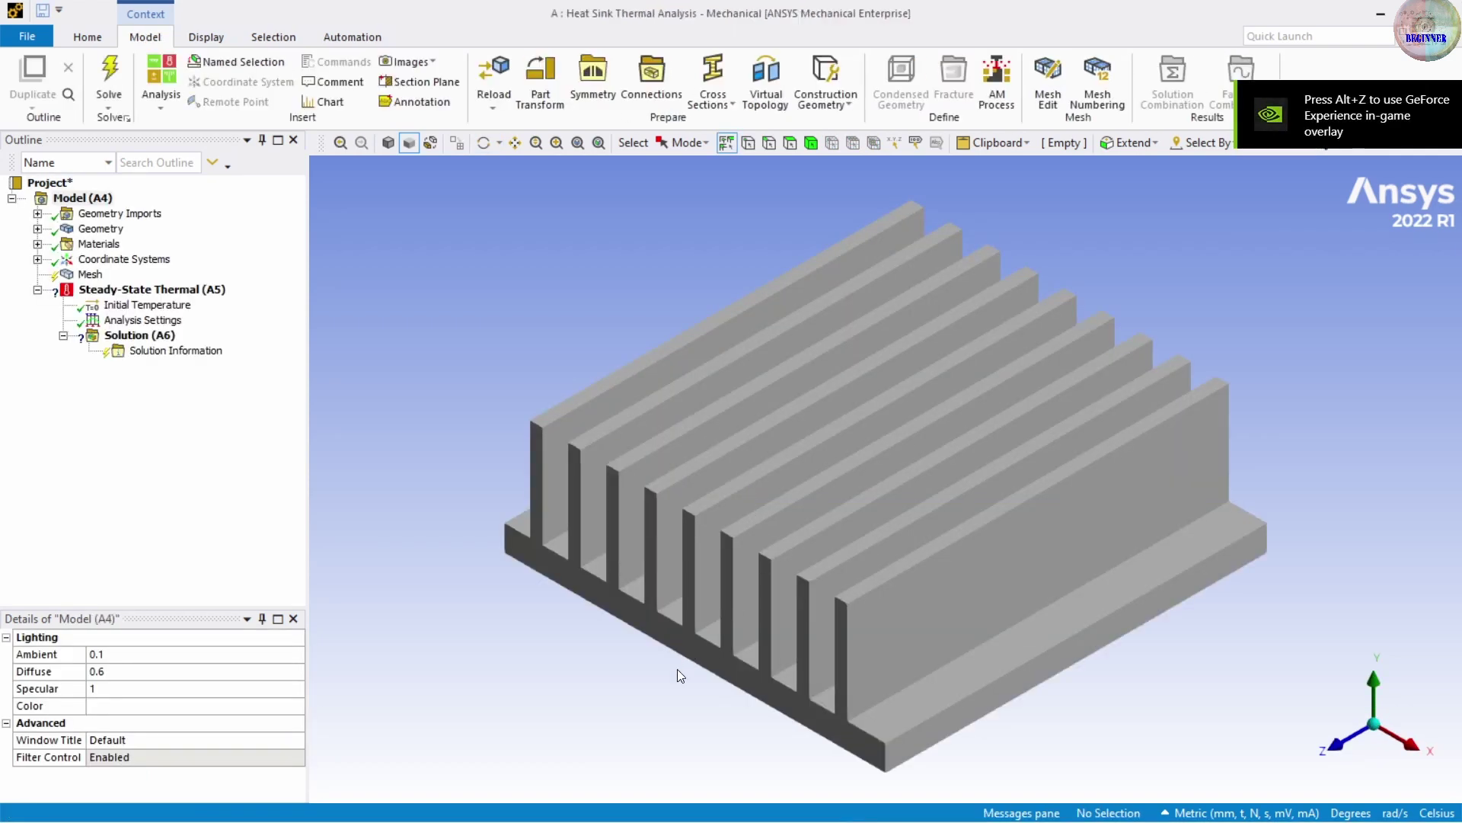
middle_click_drag(680, 674, 967, 518)
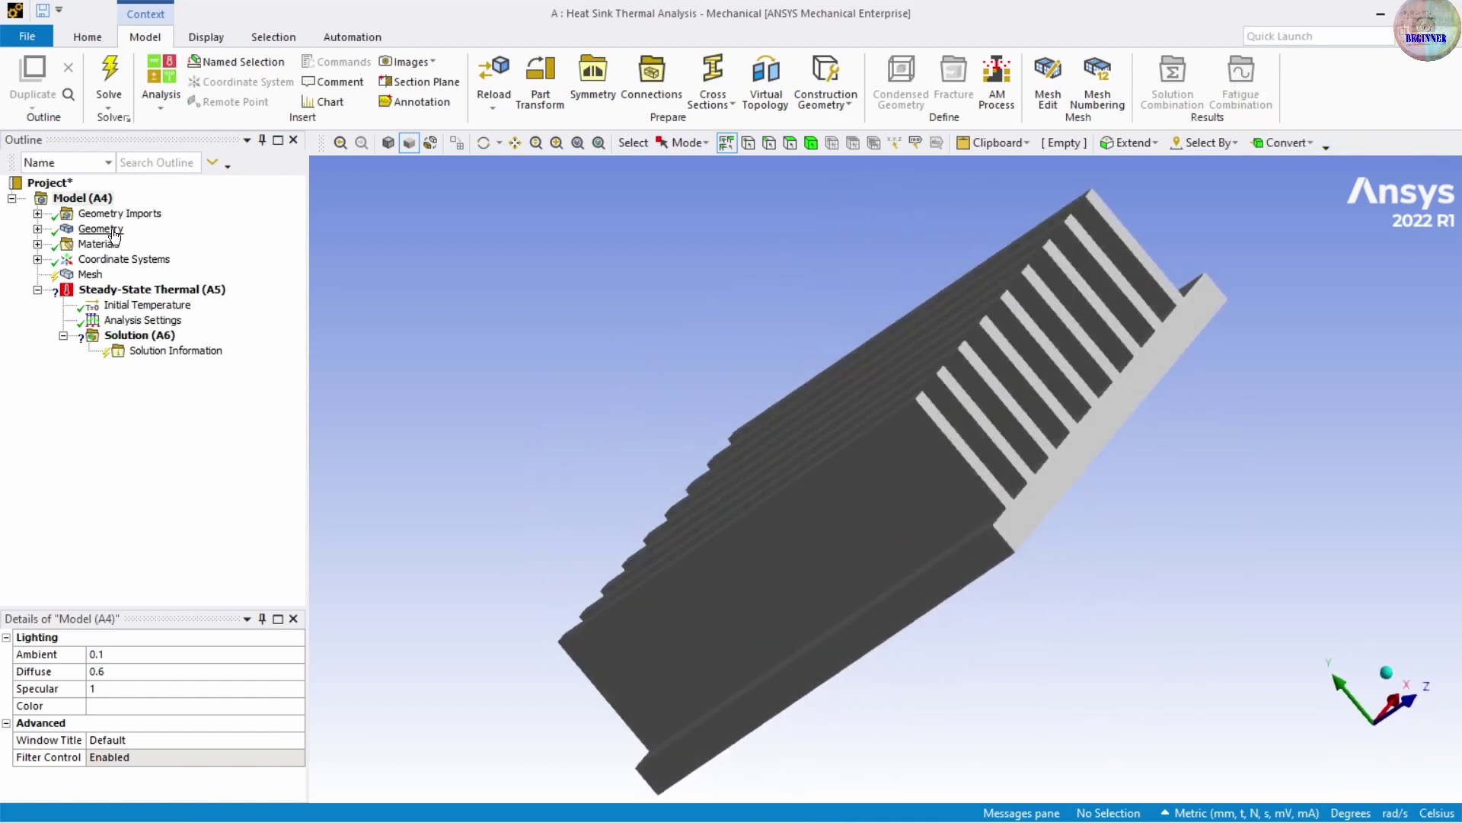
Assign Aluminum Alloy as the material of the heat sink solid
left_click(36, 229)
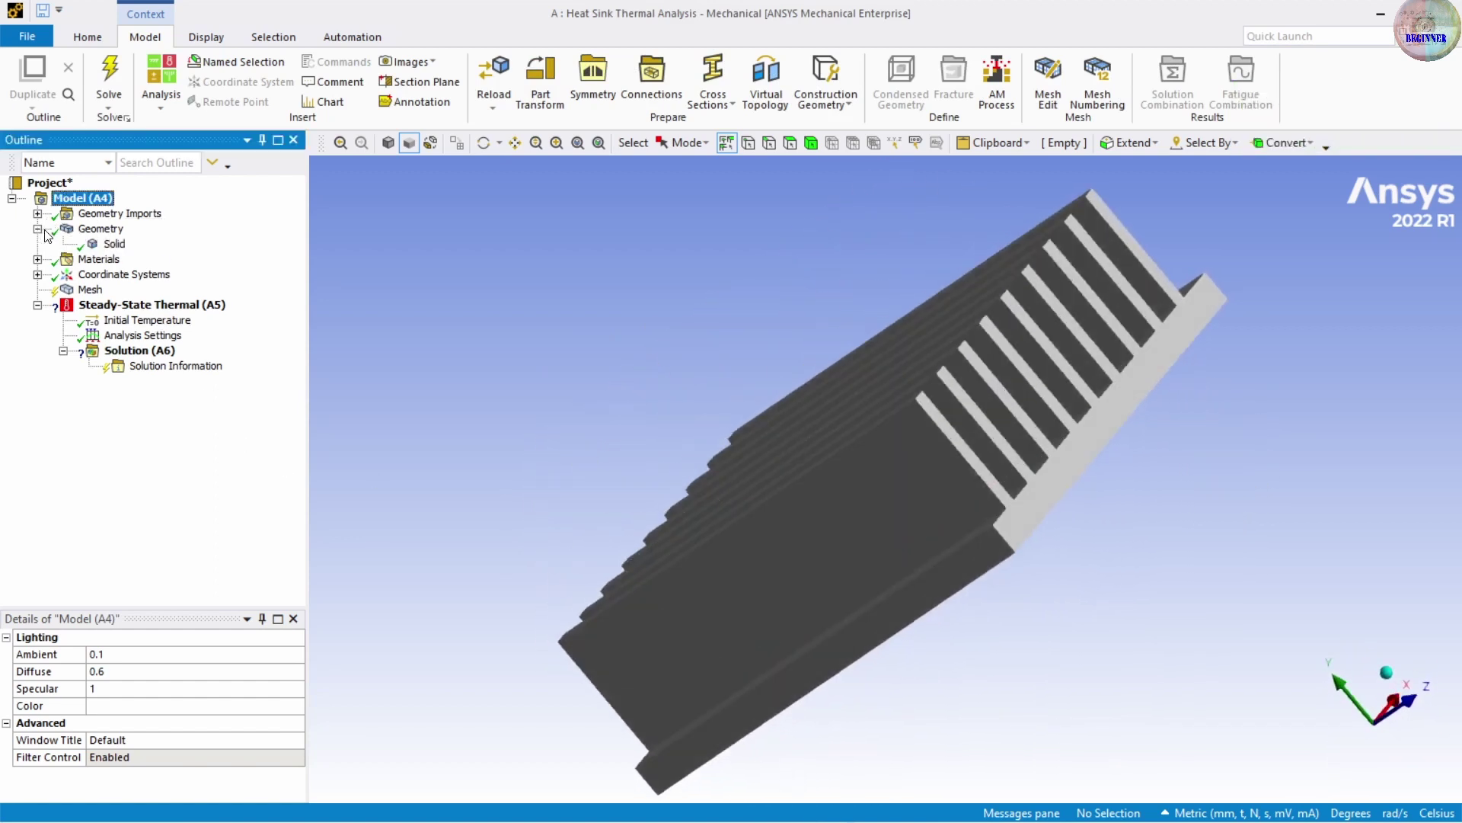
left_click(111, 243)
scroll(167, 707, "down", 3)
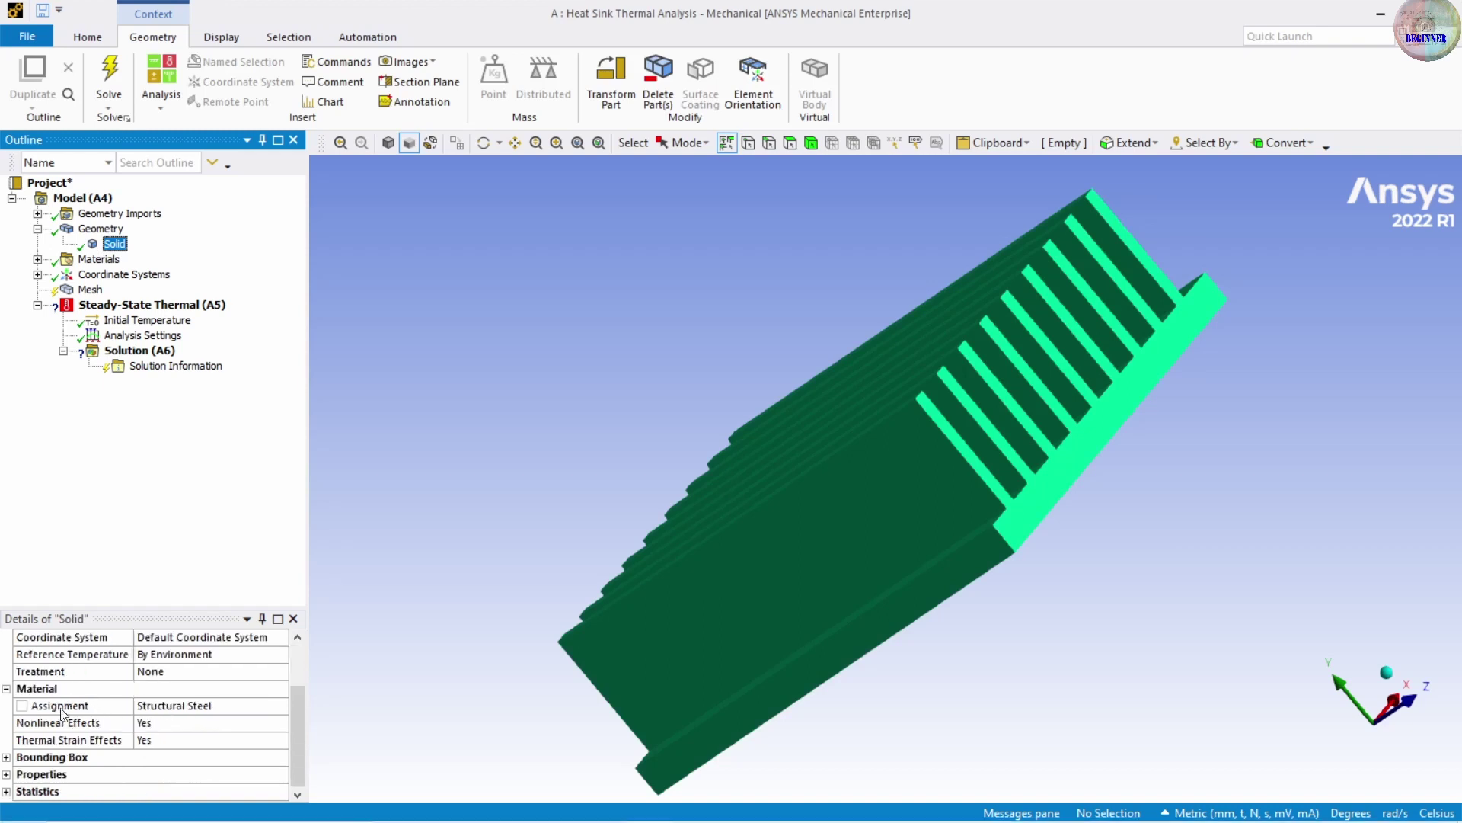
left_click(219, 707)
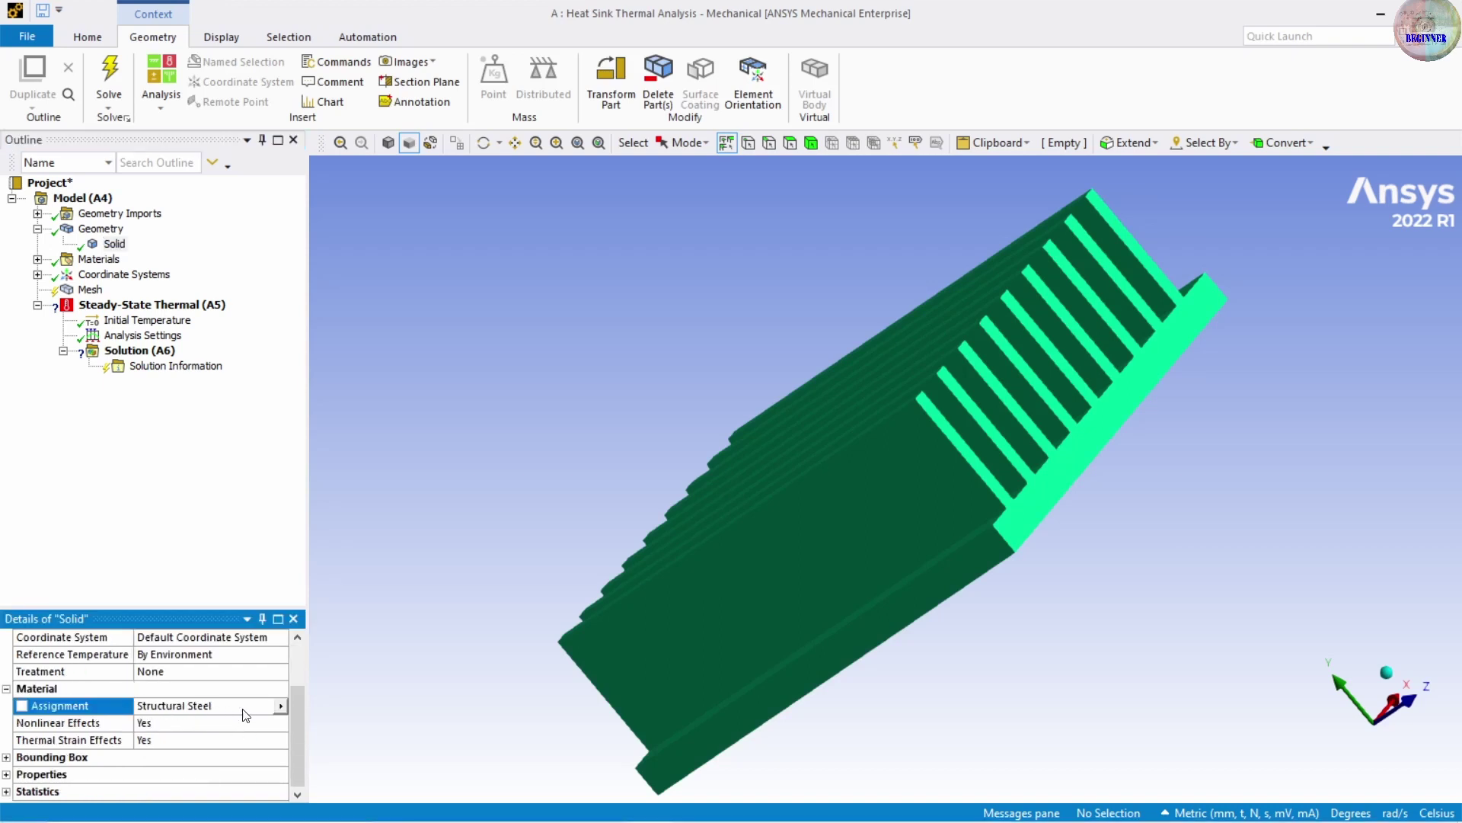
left_click(282, 706)
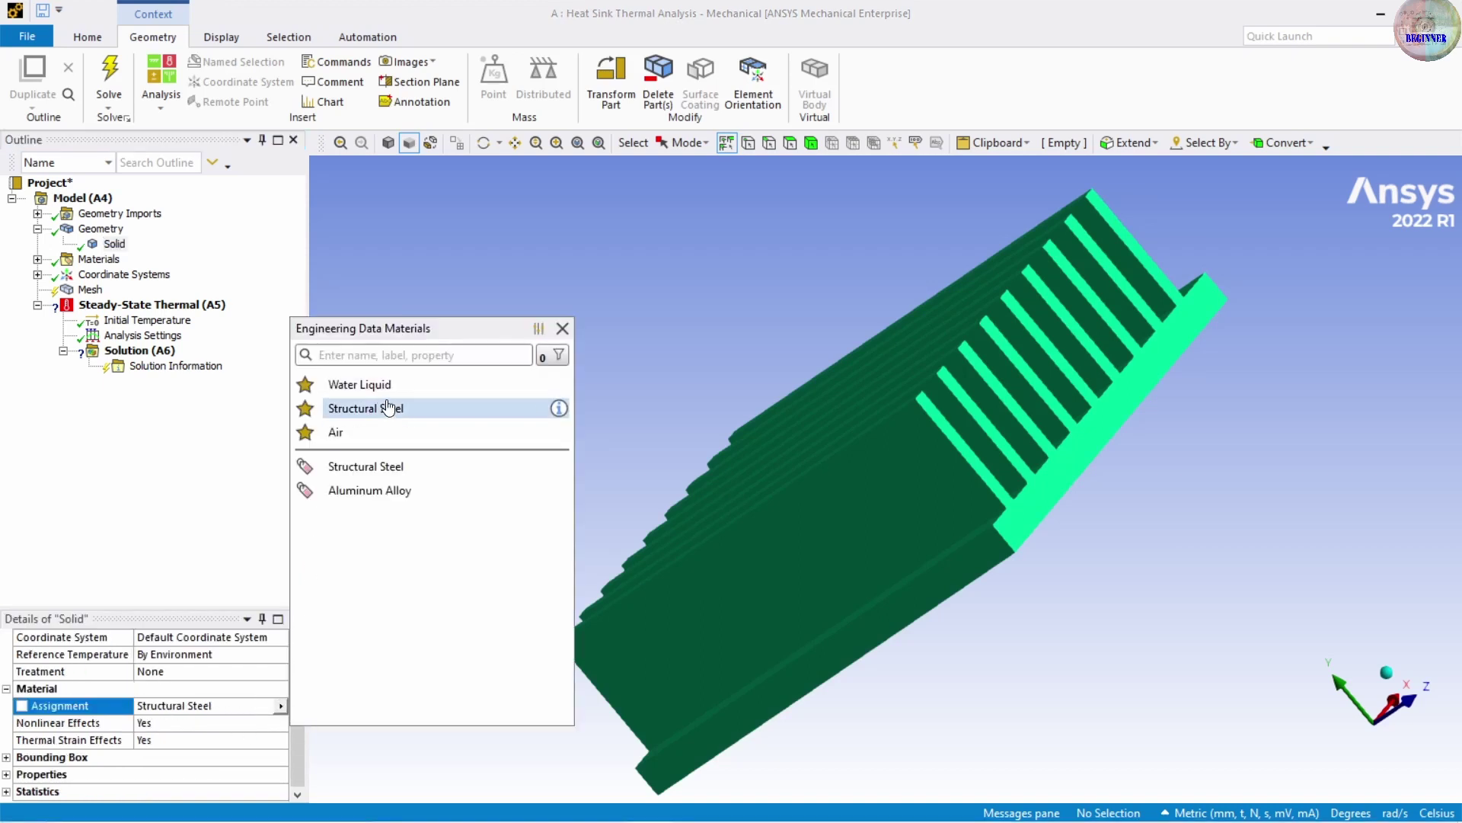
left_click(390, 491)
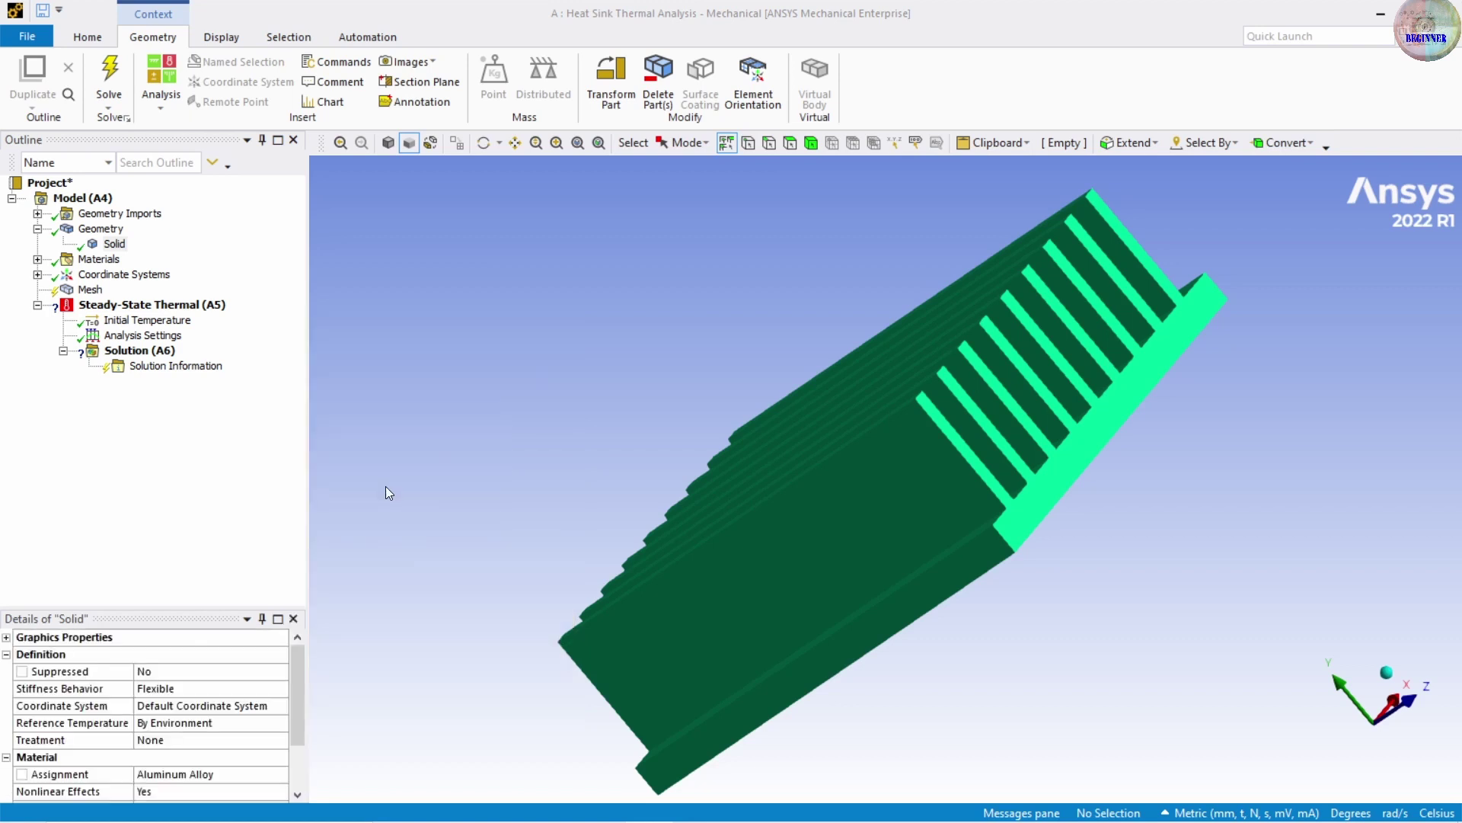
left_click(67, 527)
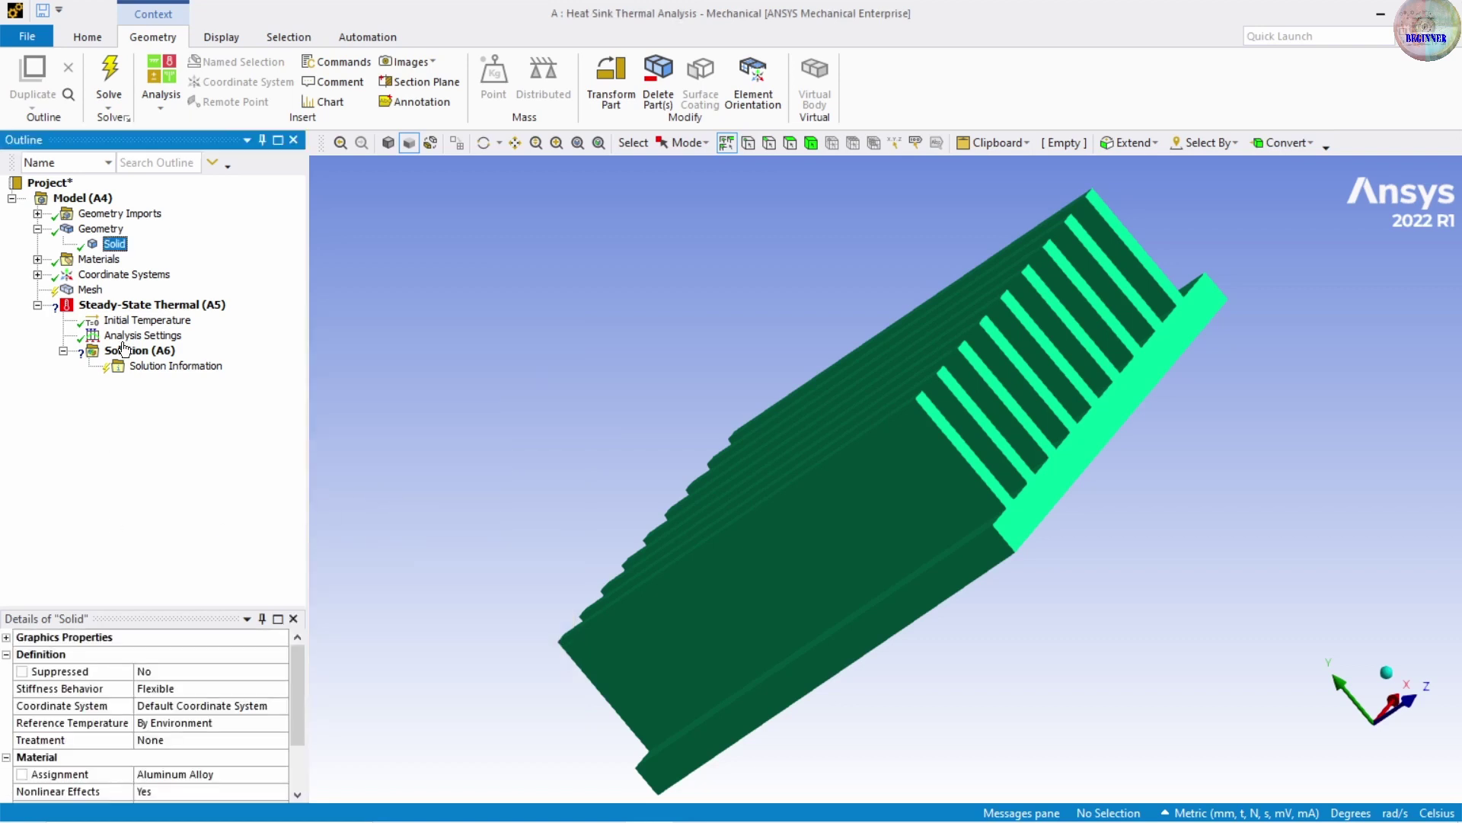
Insert a mesh sizing control and scope it to the whole heat sink body
left_click(67, 292)
middle_click_drag(548, 343, 1022, 320)
right_click(95, 290)
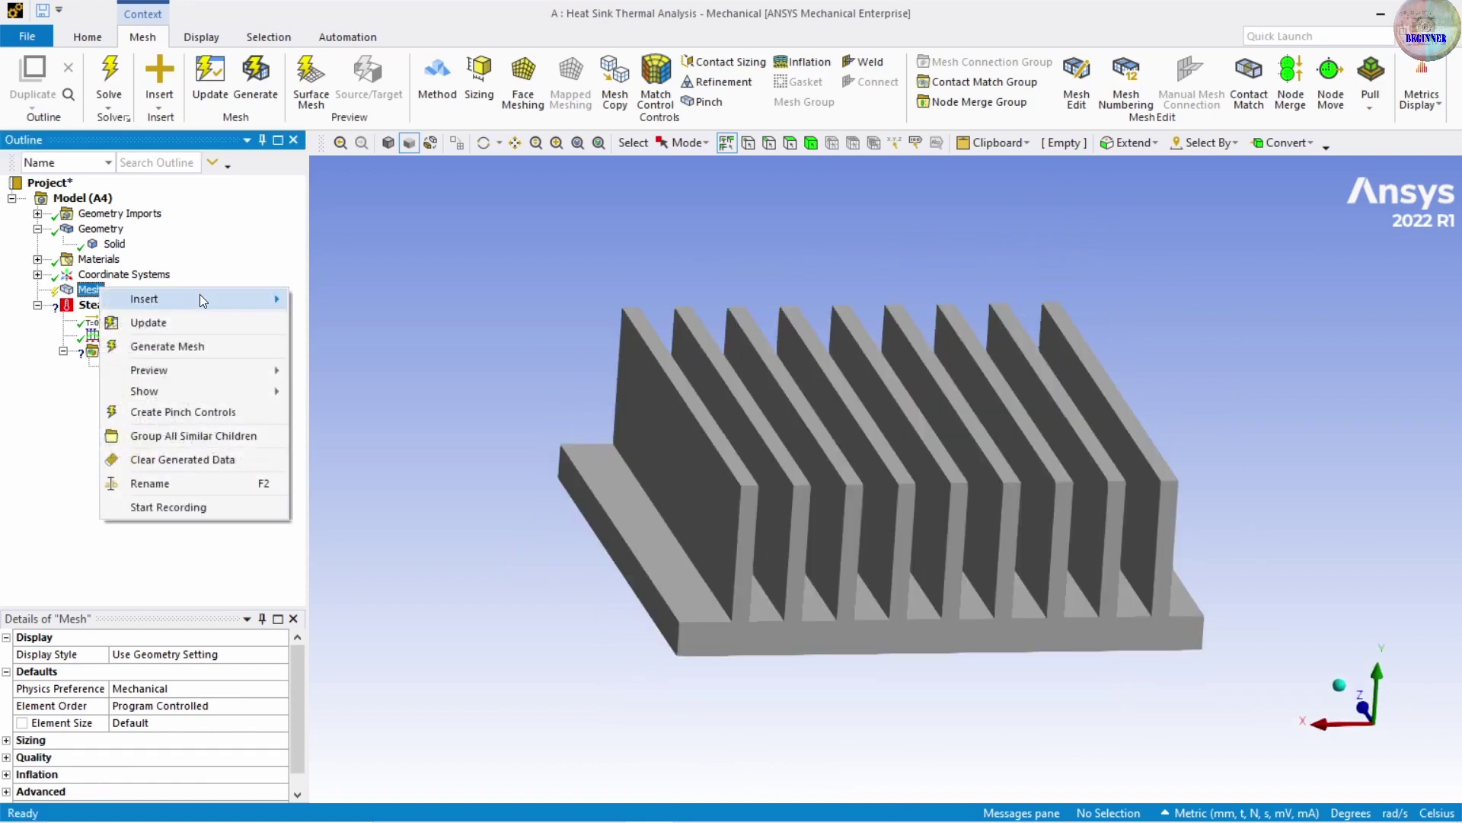
mouse_move(260, 300)
left_click(335, 324)
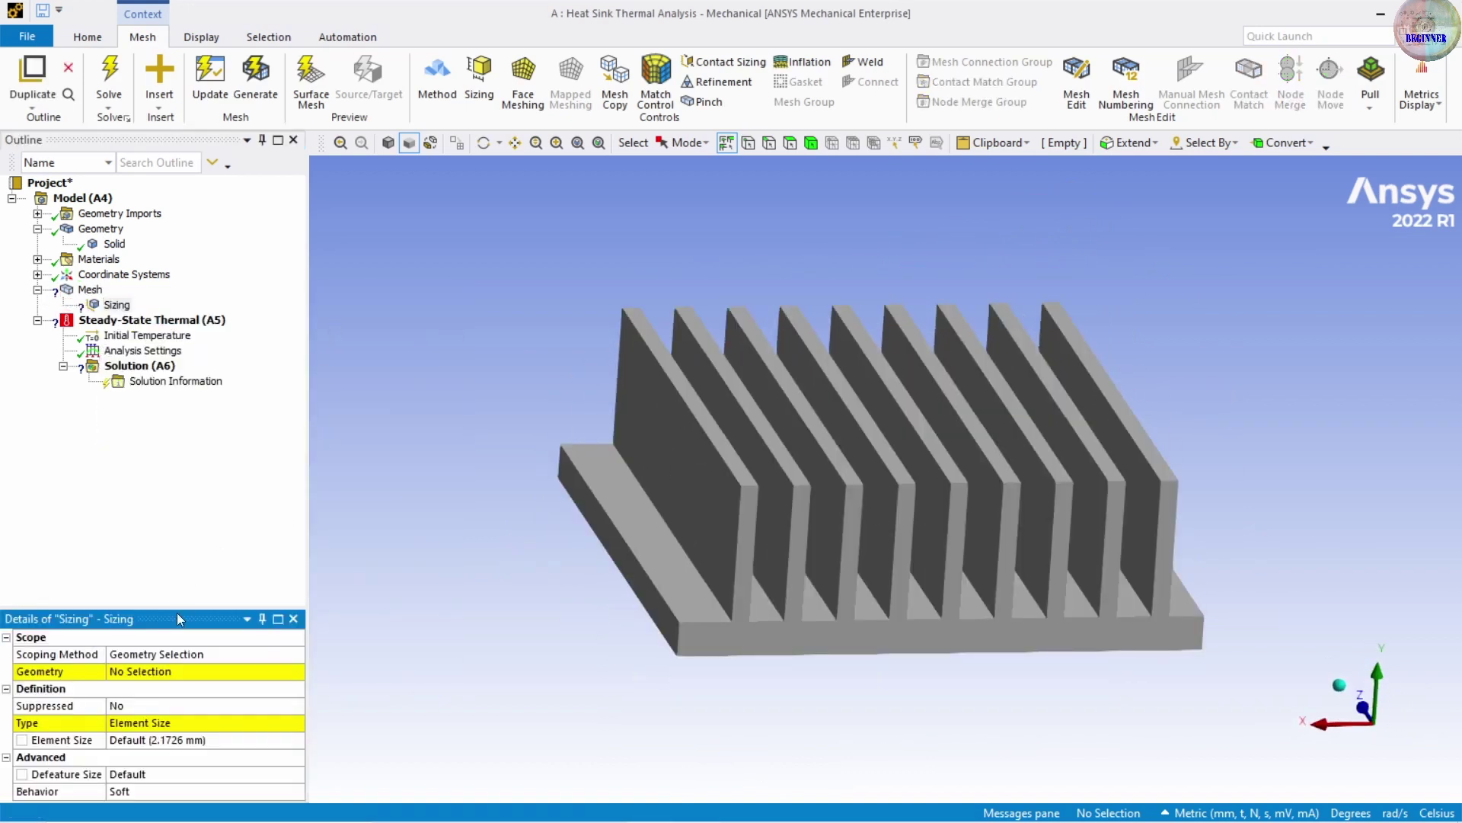
left_click(174, 677)
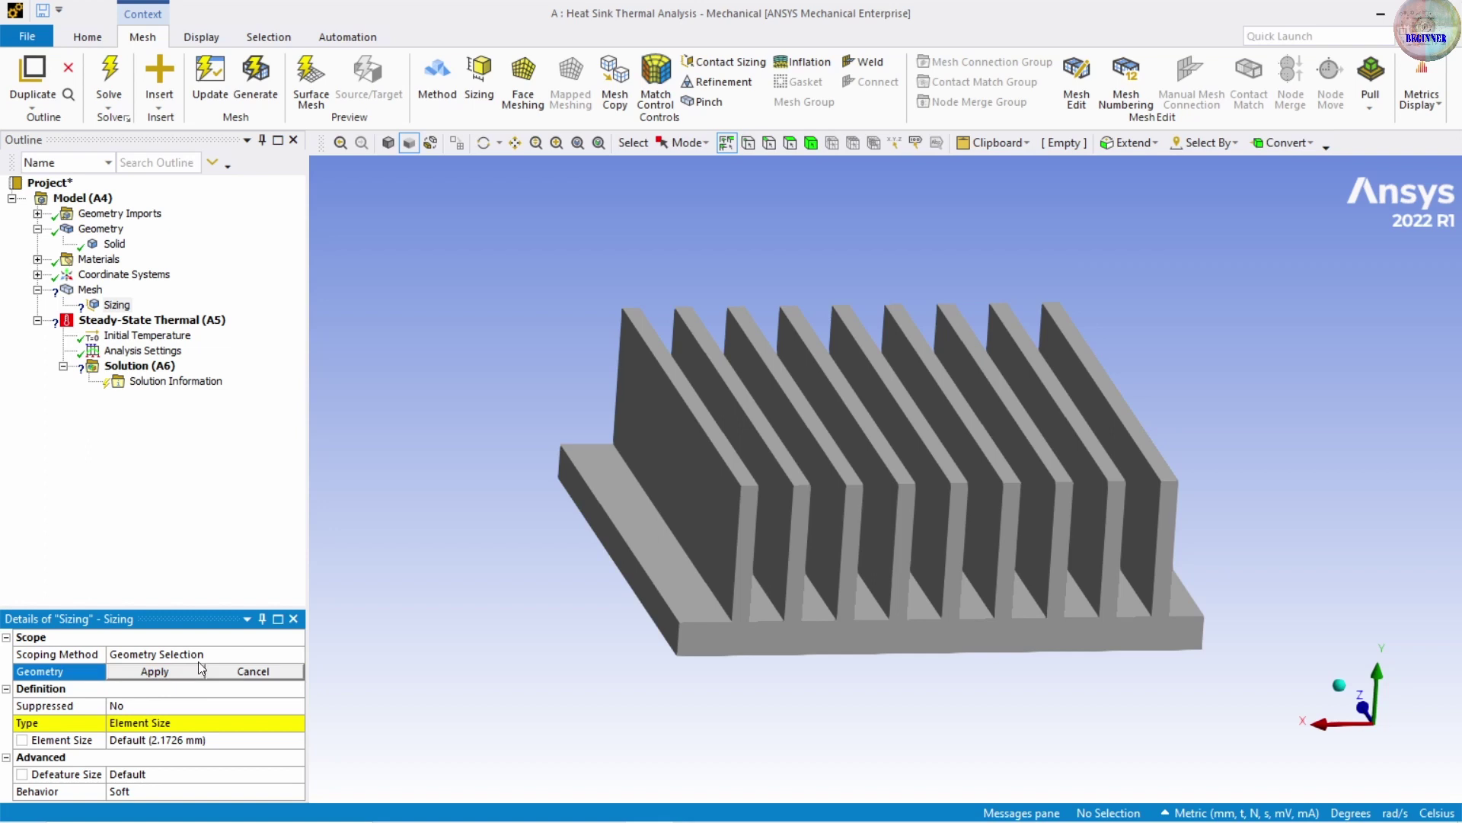
left_click(811, 143)
left_click(798, 400)
left_click(155, 671)
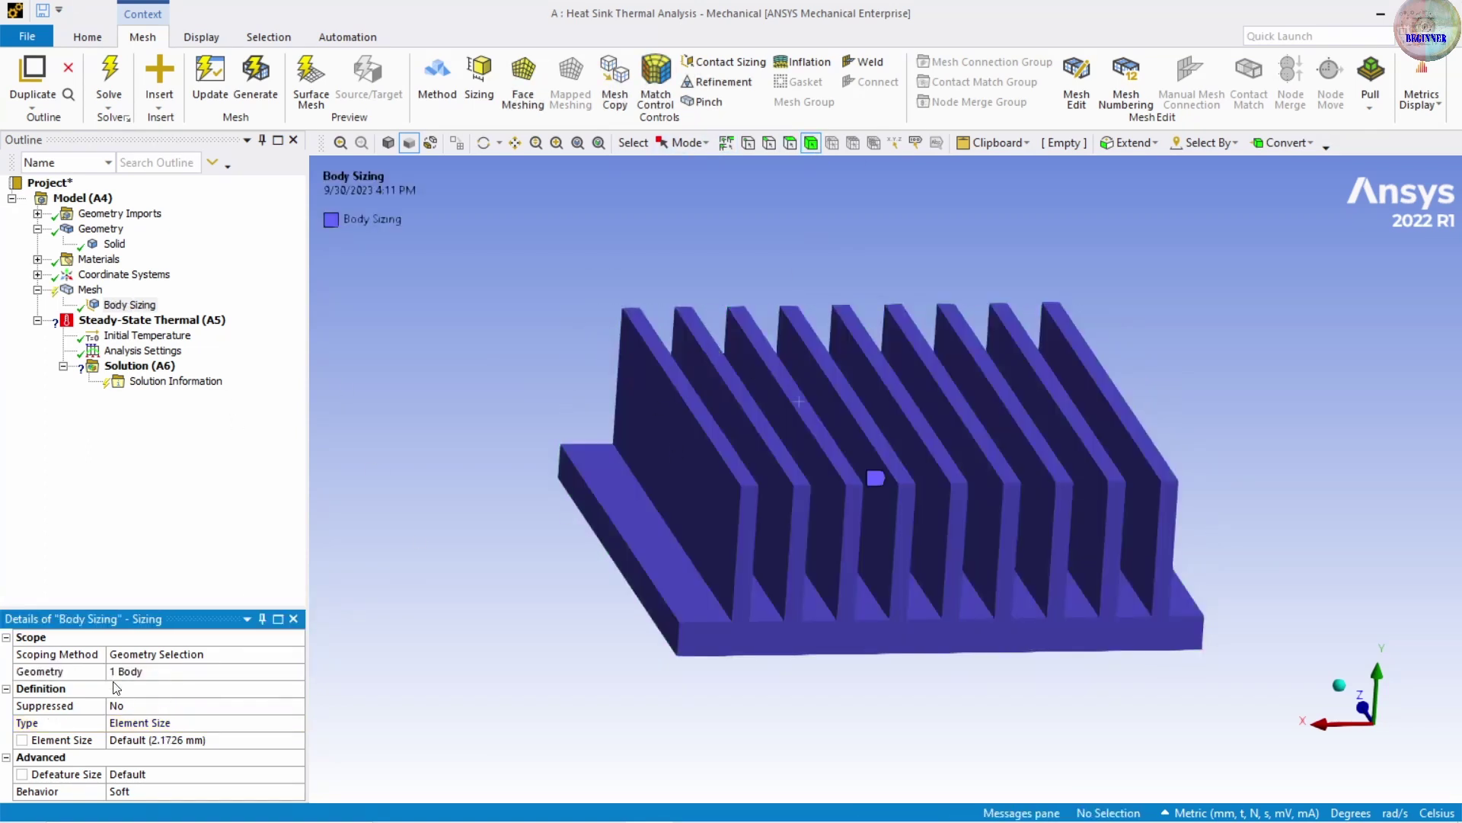
Set the body sizing's element size to 1 mm and generate the mesh
left_click(174, 743)
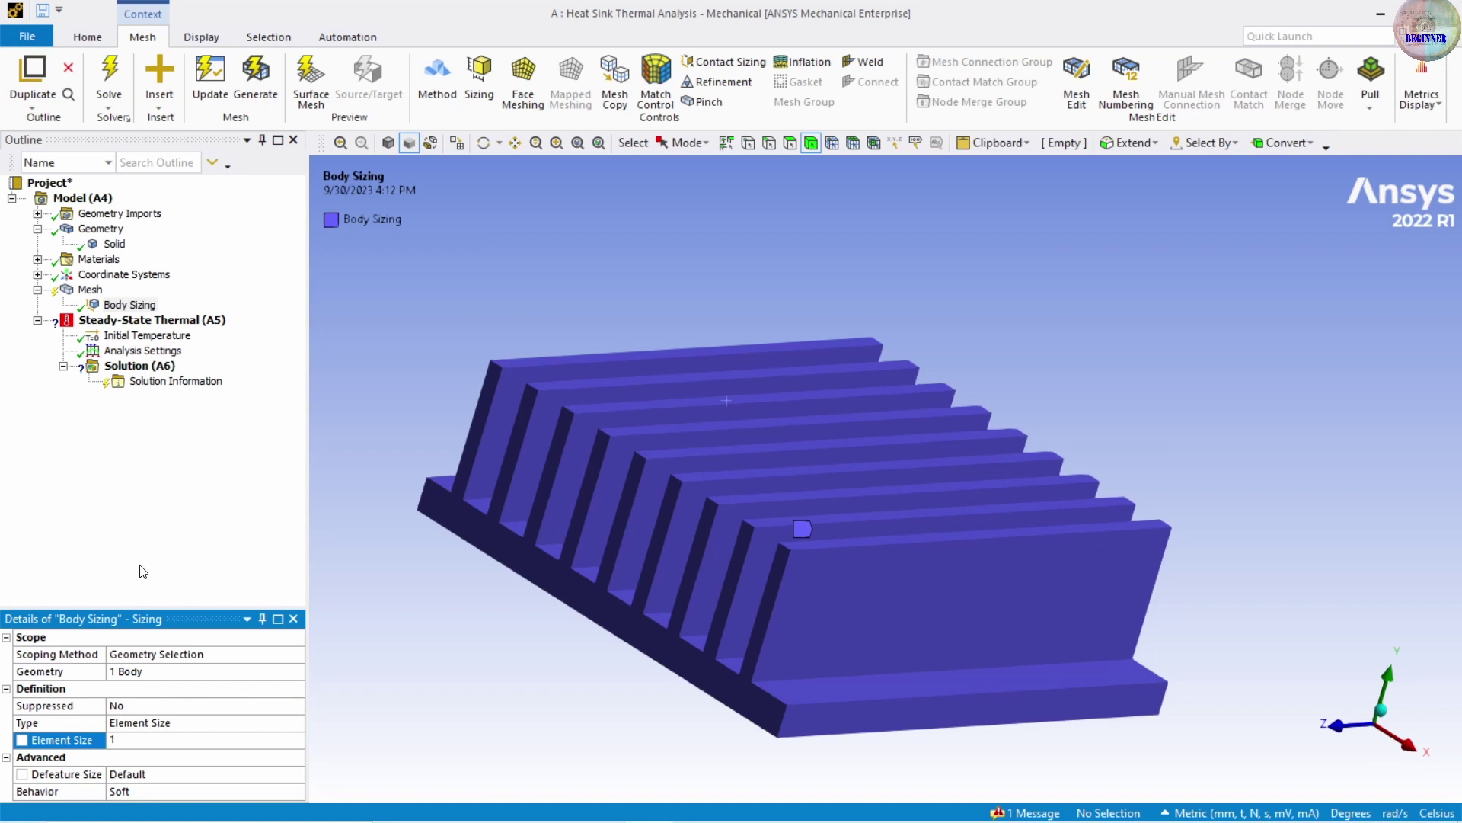
type("1")
key("Return")
left_click(253, 71)
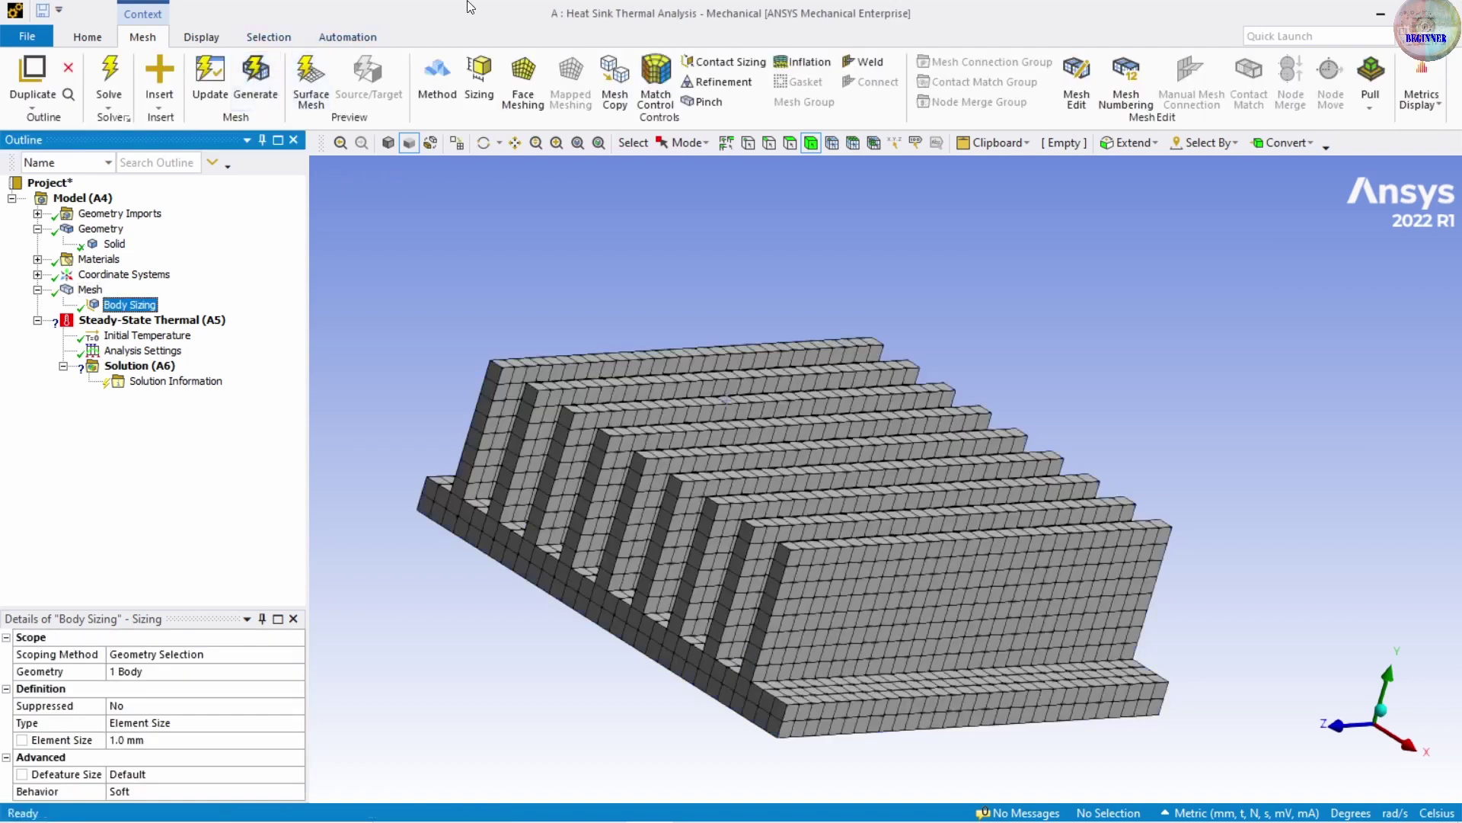
middle_click_drag(653, 560, 896, 578)
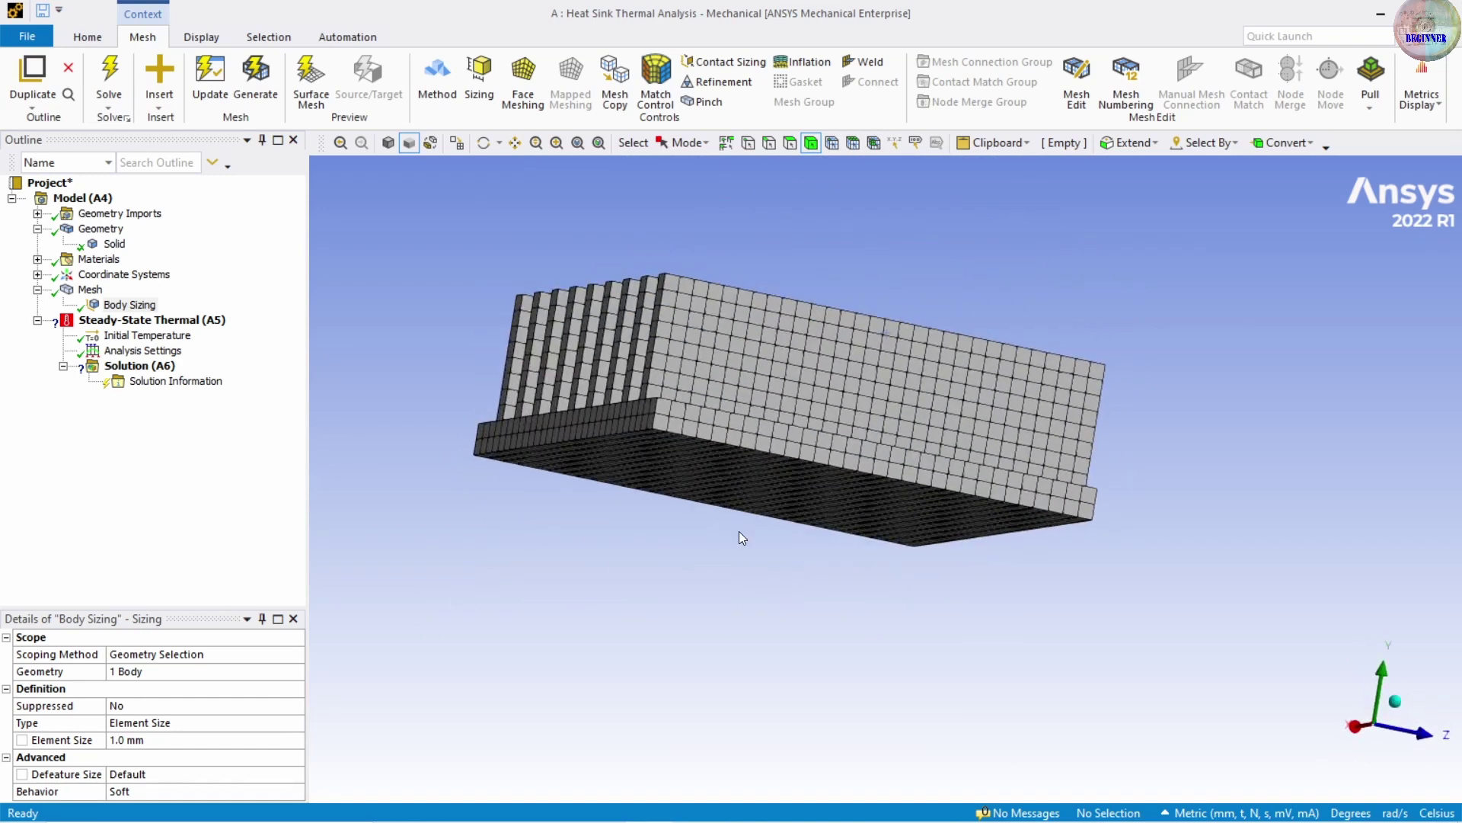
Inspect the generated mesh from several sides and insert a heat flux load into the steady-state thermal analysis
middle_click_drag(744, 538, 749, 573)
scroll(745, 342, "up", 5)
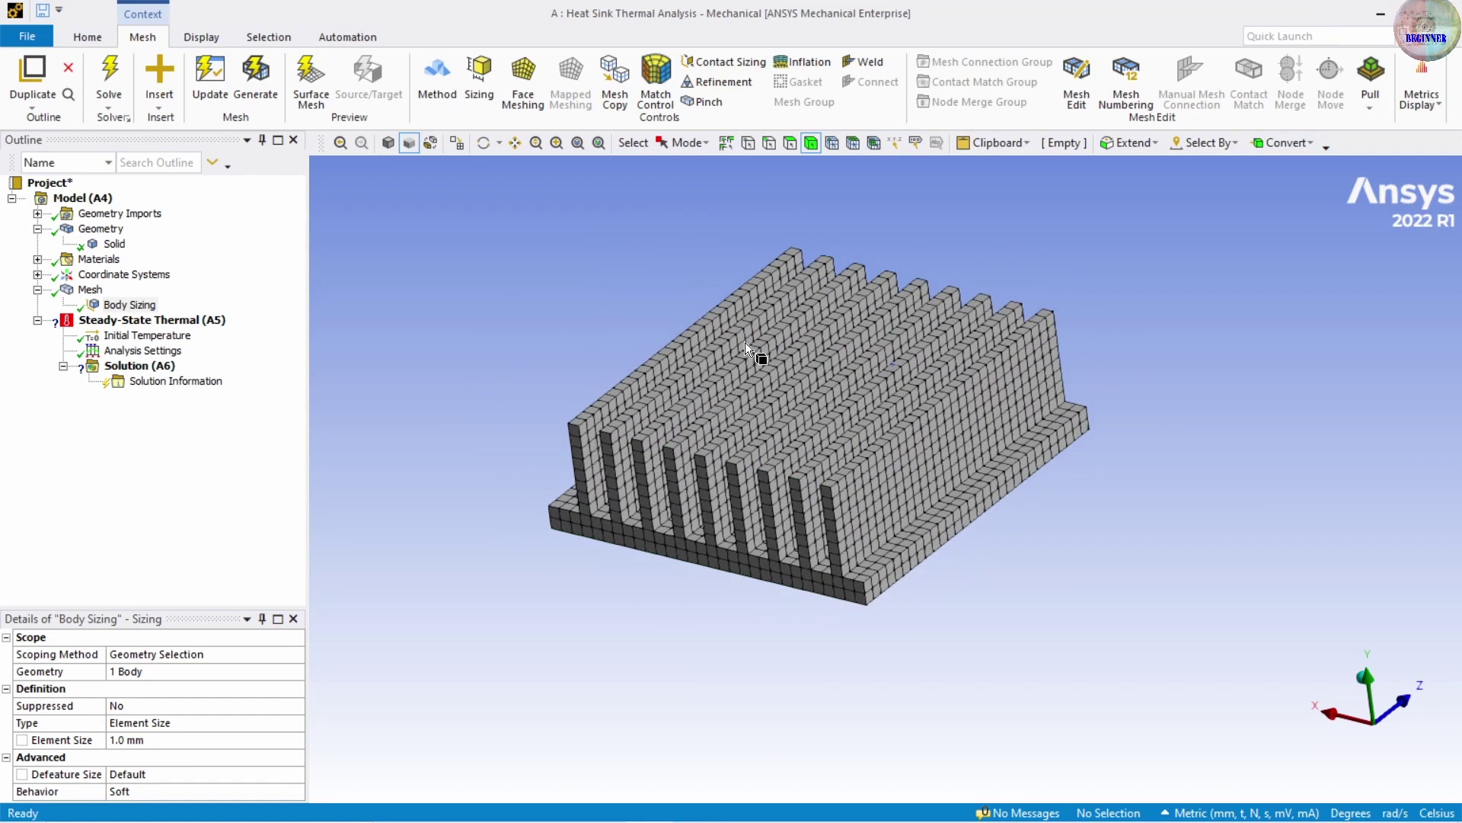
middle_click_drag(636, 487, 603, 605)
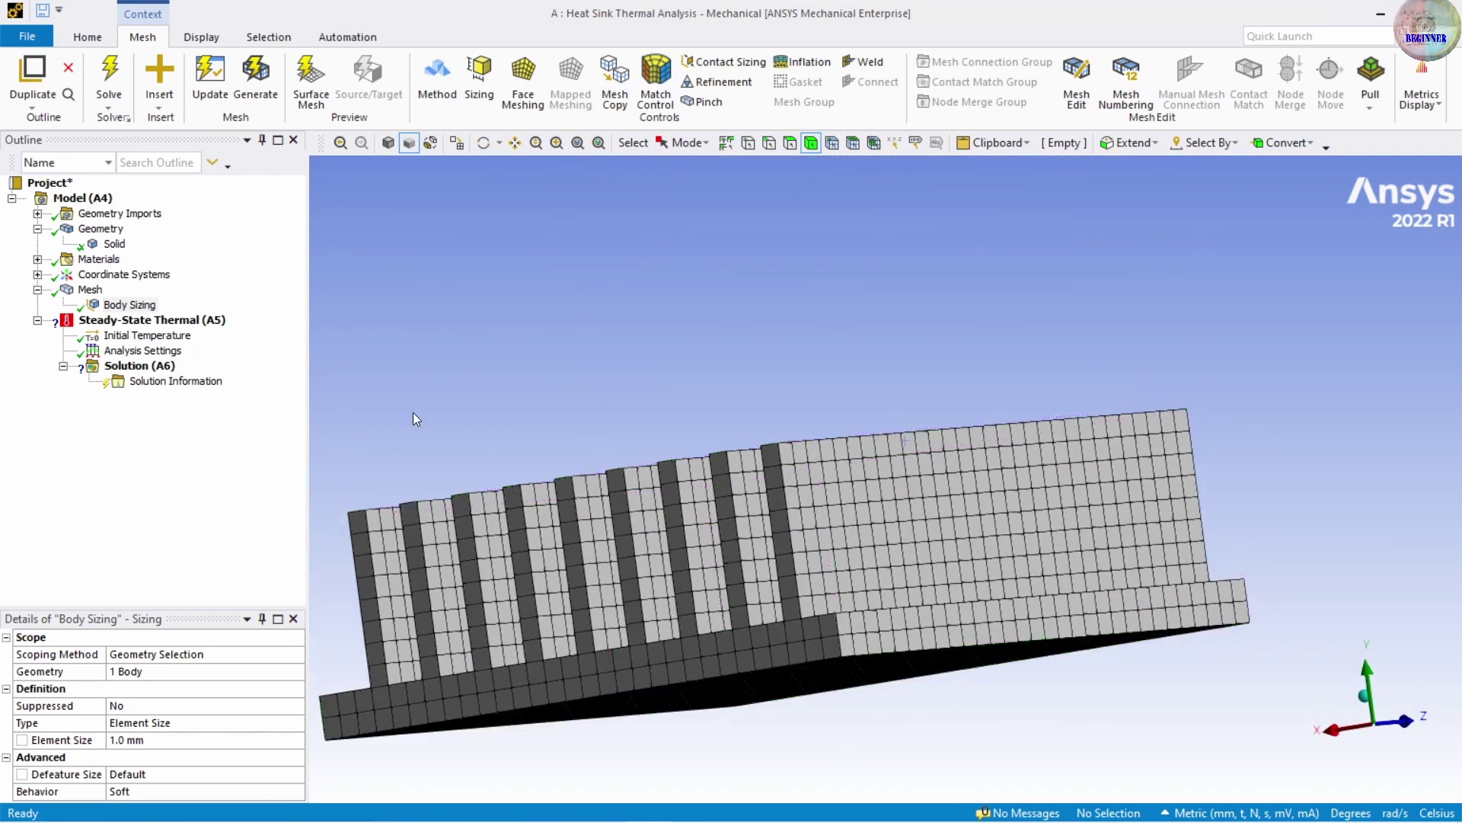
middle_click_drag(672, 449, 437, 478)
scroll(619, 582, "down", 2)
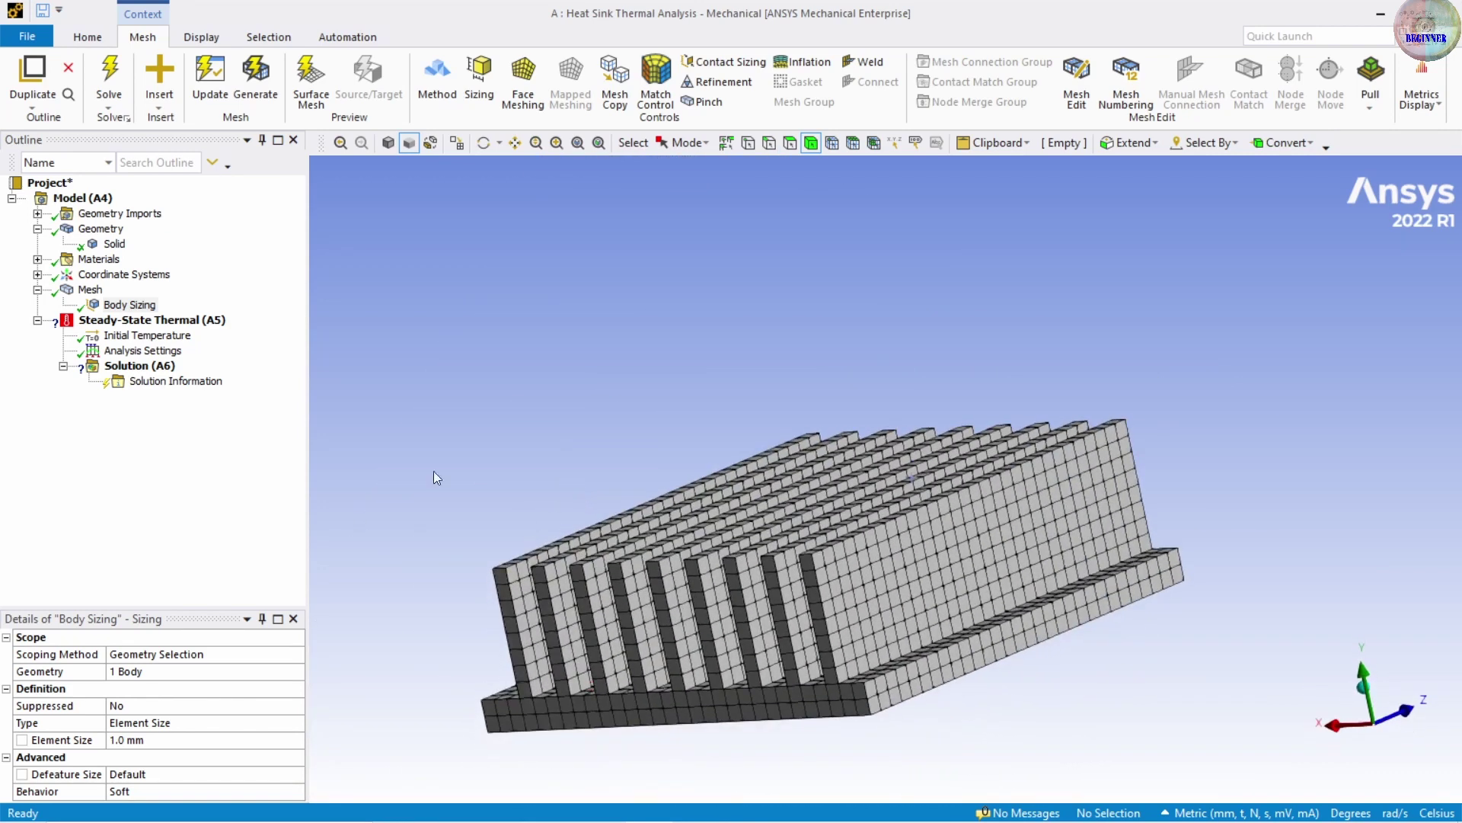
right_click(162, 320)
mouse_move(193, 333)
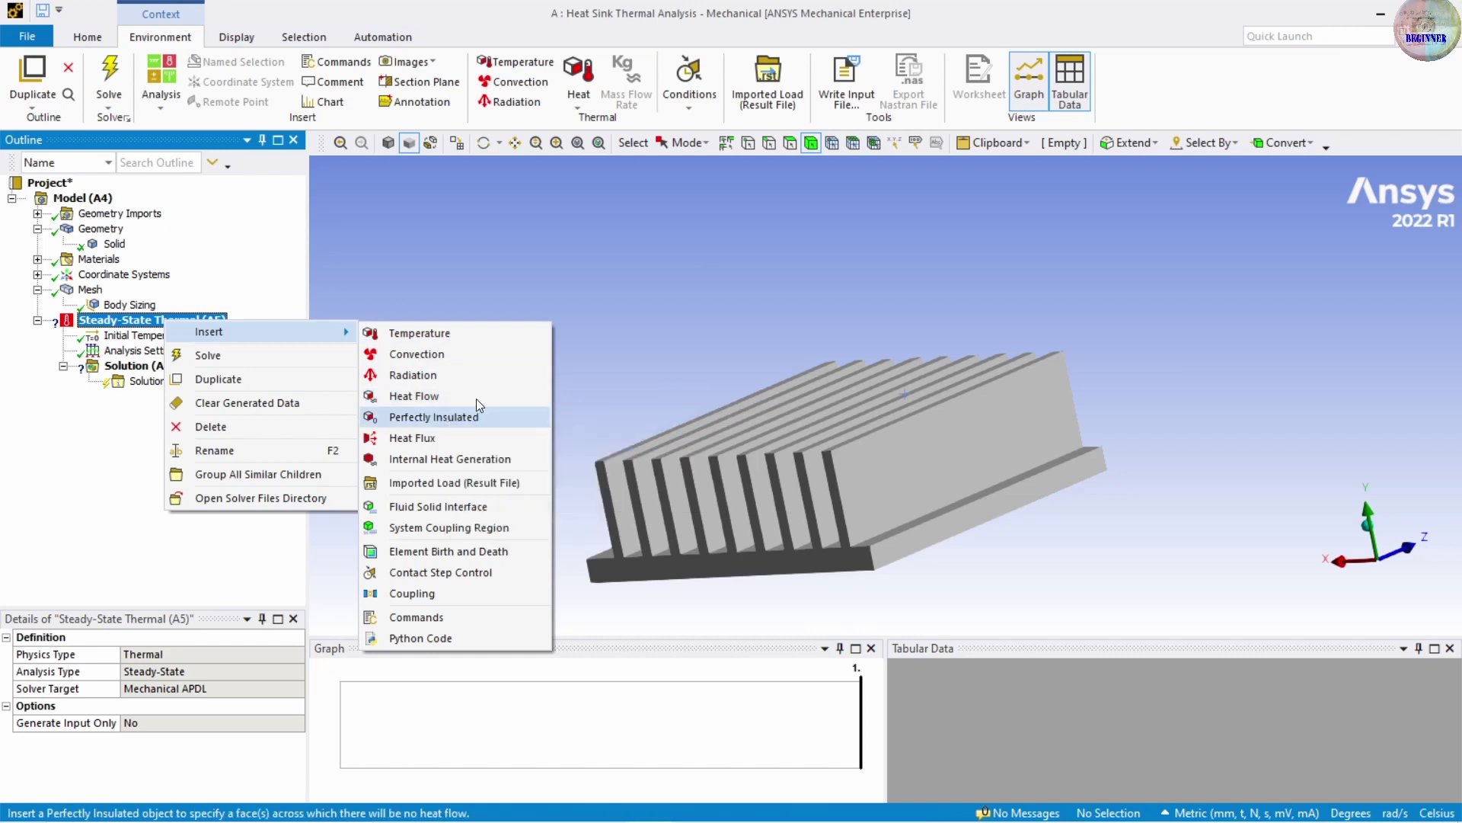
left_click(495, 439)
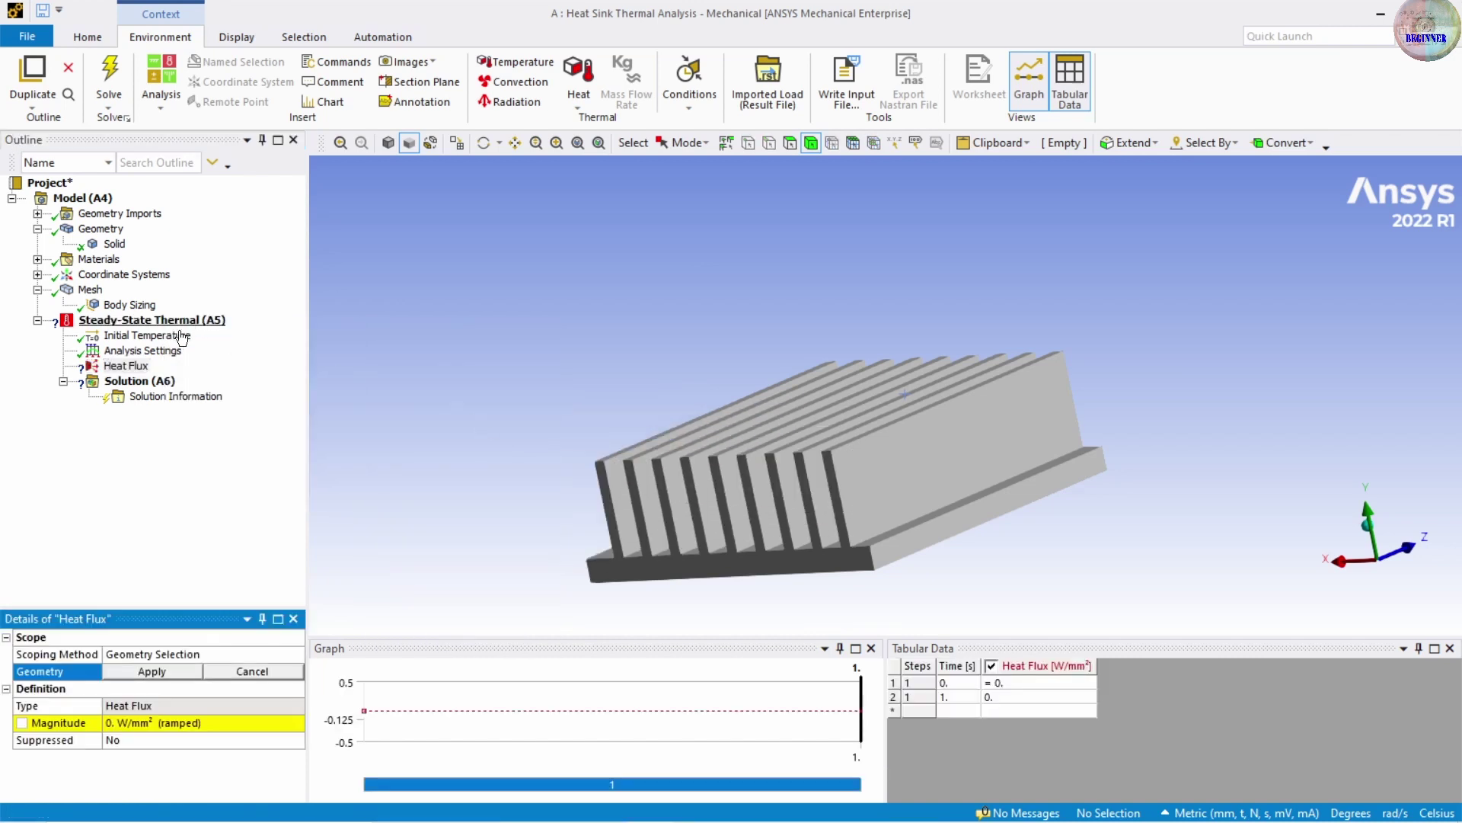
Scope the heat flux to the underside face of the heat sink base and set its magnitude to 50000 W/mm²
middle_click_drag(768, 569, 790, 545)
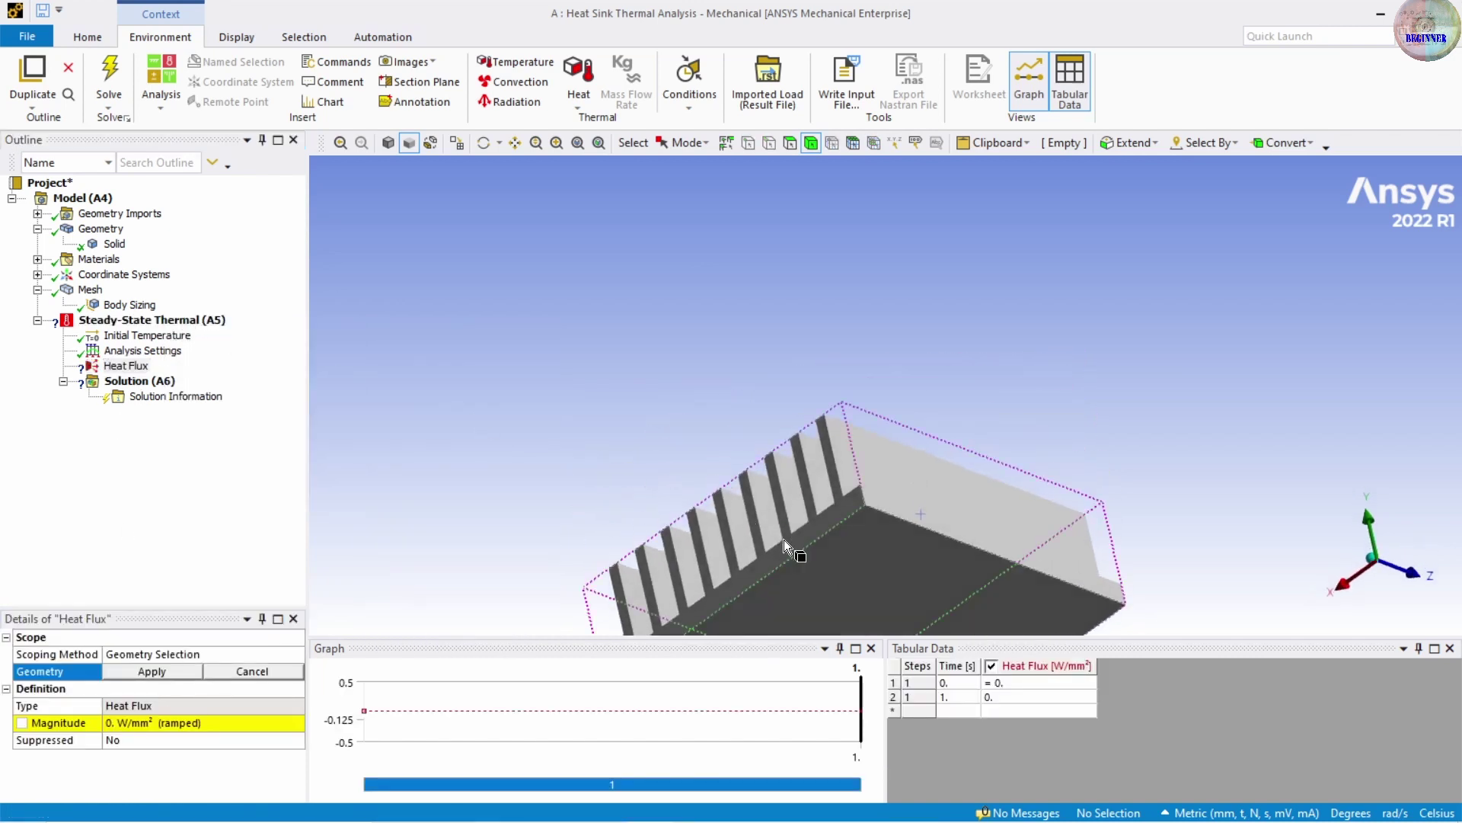
left_click(857, 568)
left_click(790, 143)
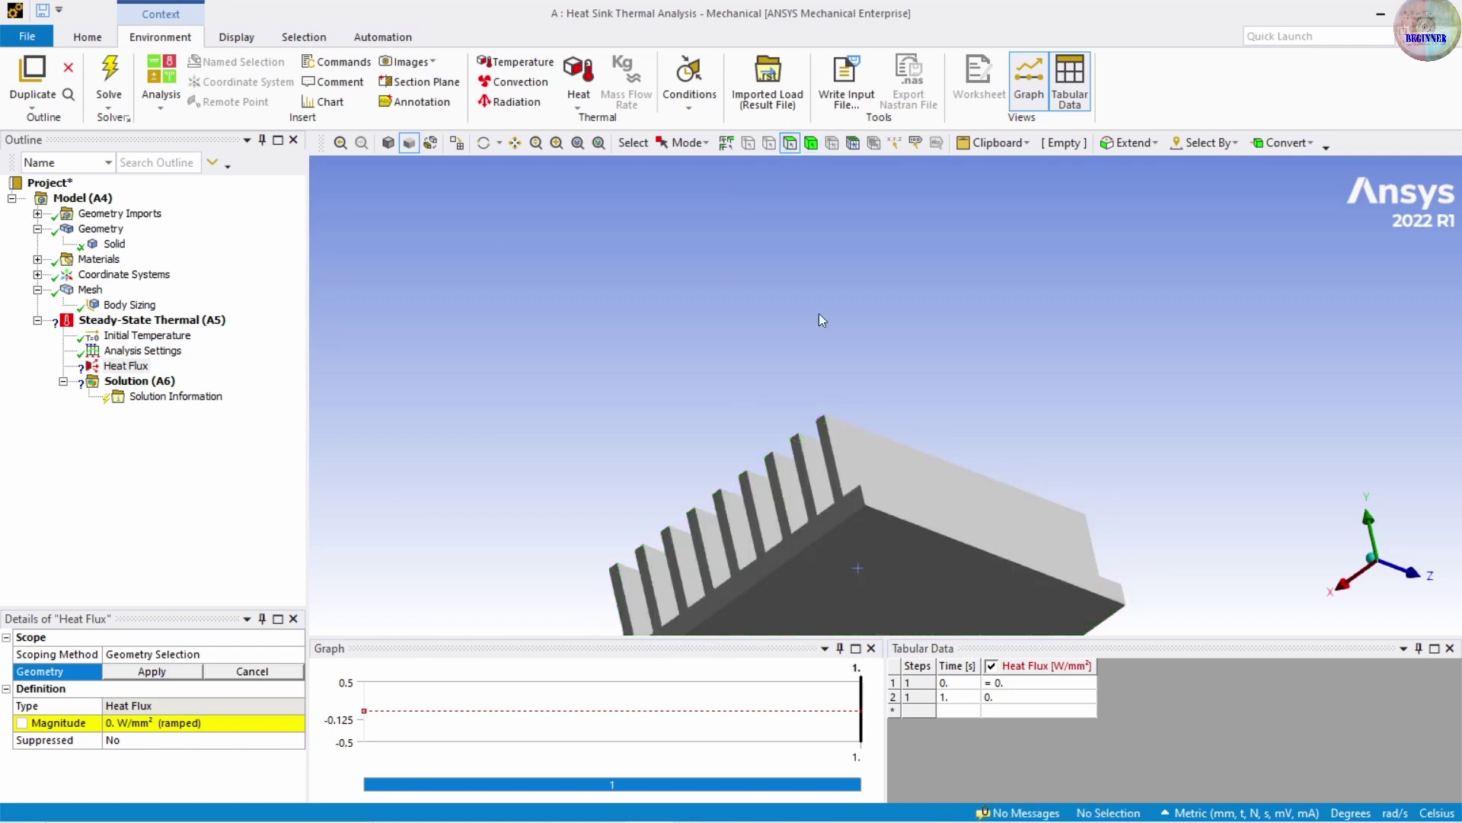
left_click(885, 591)
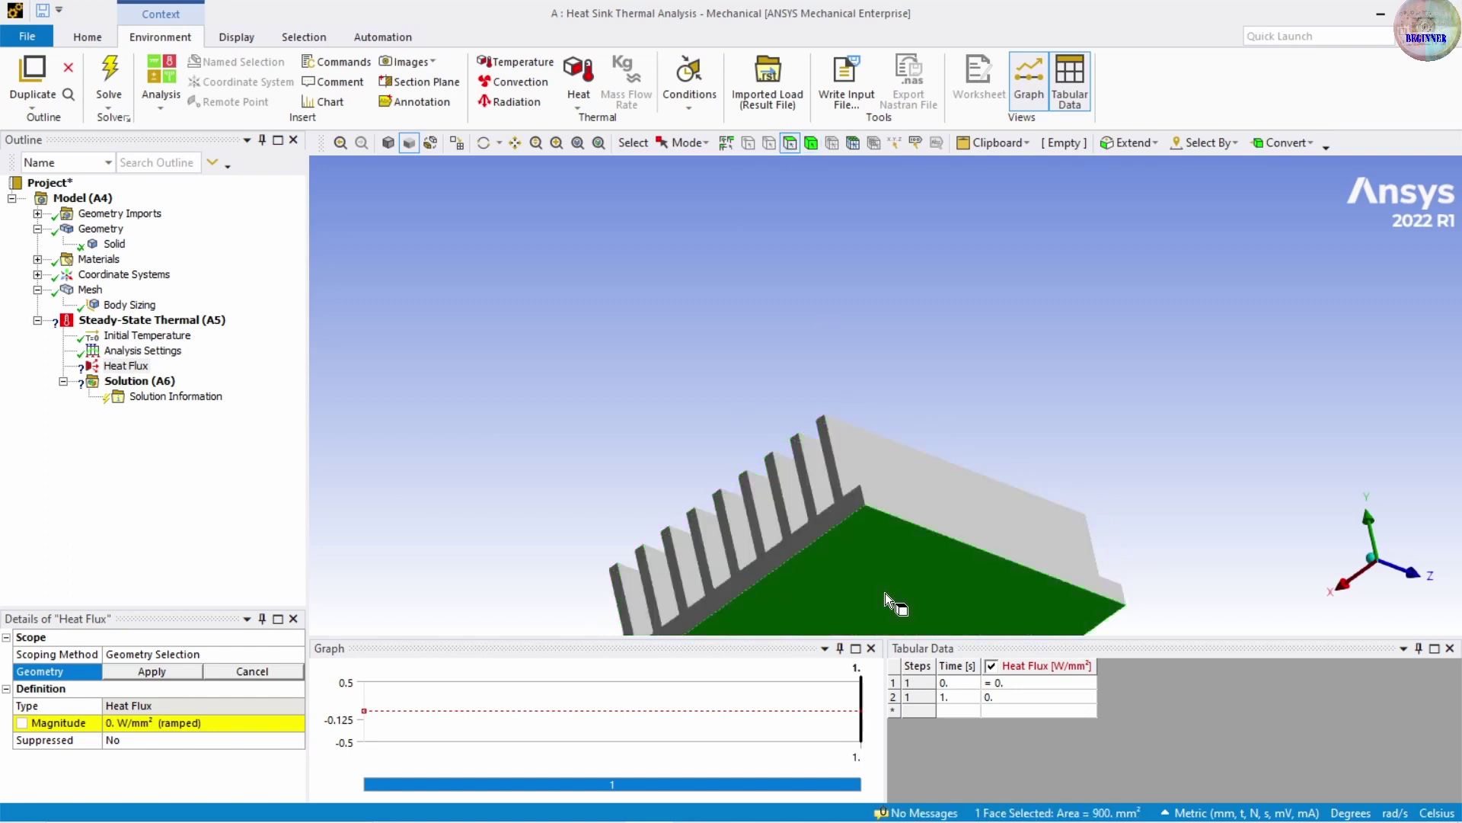
left_click(145, 673)
left_click(199, 729)
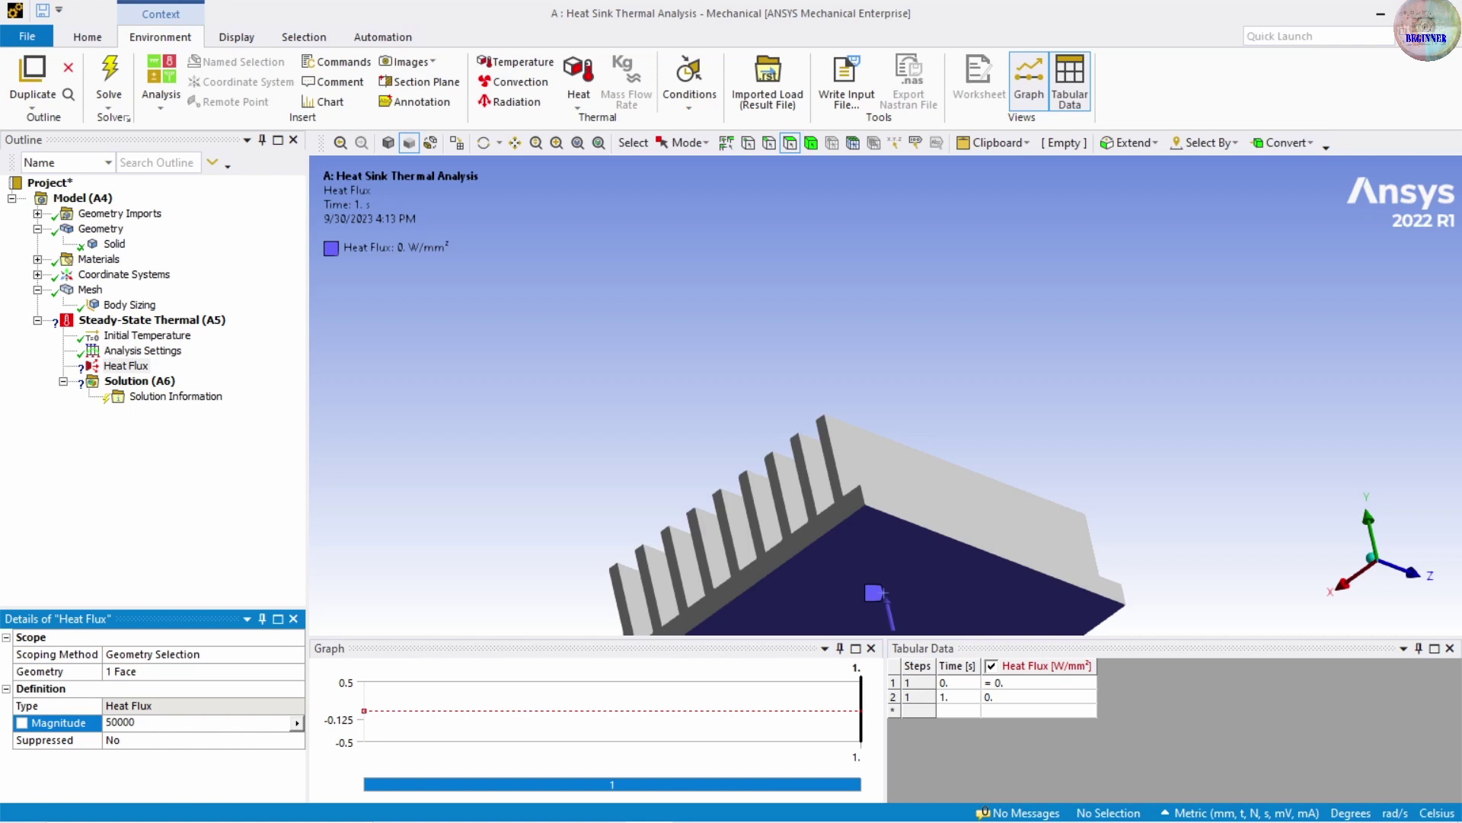
left_click(169, 546)
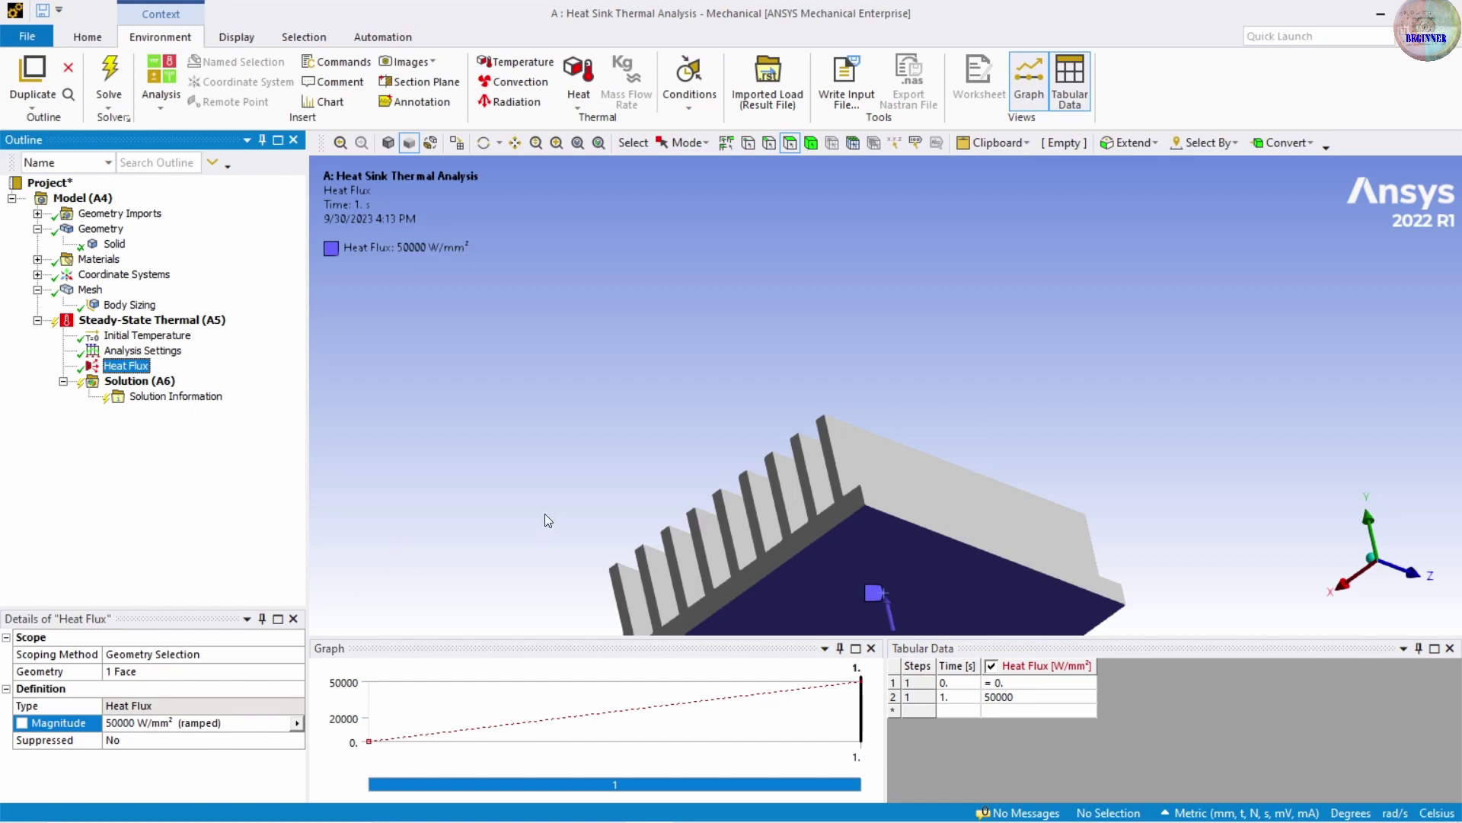
Insert a convection load into the steady-state thermal analysis and scope it to the whole heat sink body
middle_click_drag(546, 514, 481, 524)
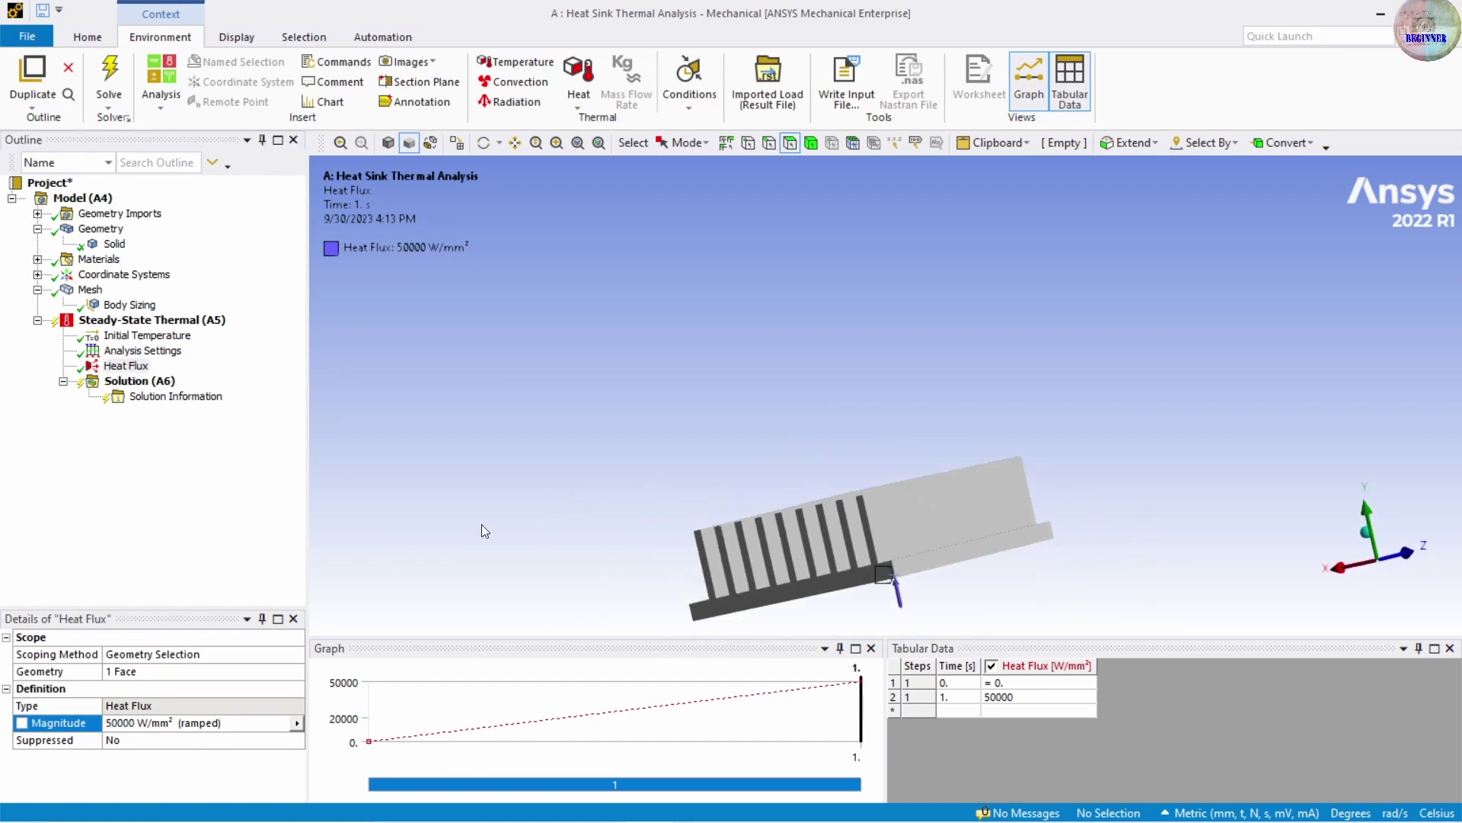
right_click(169, 321)
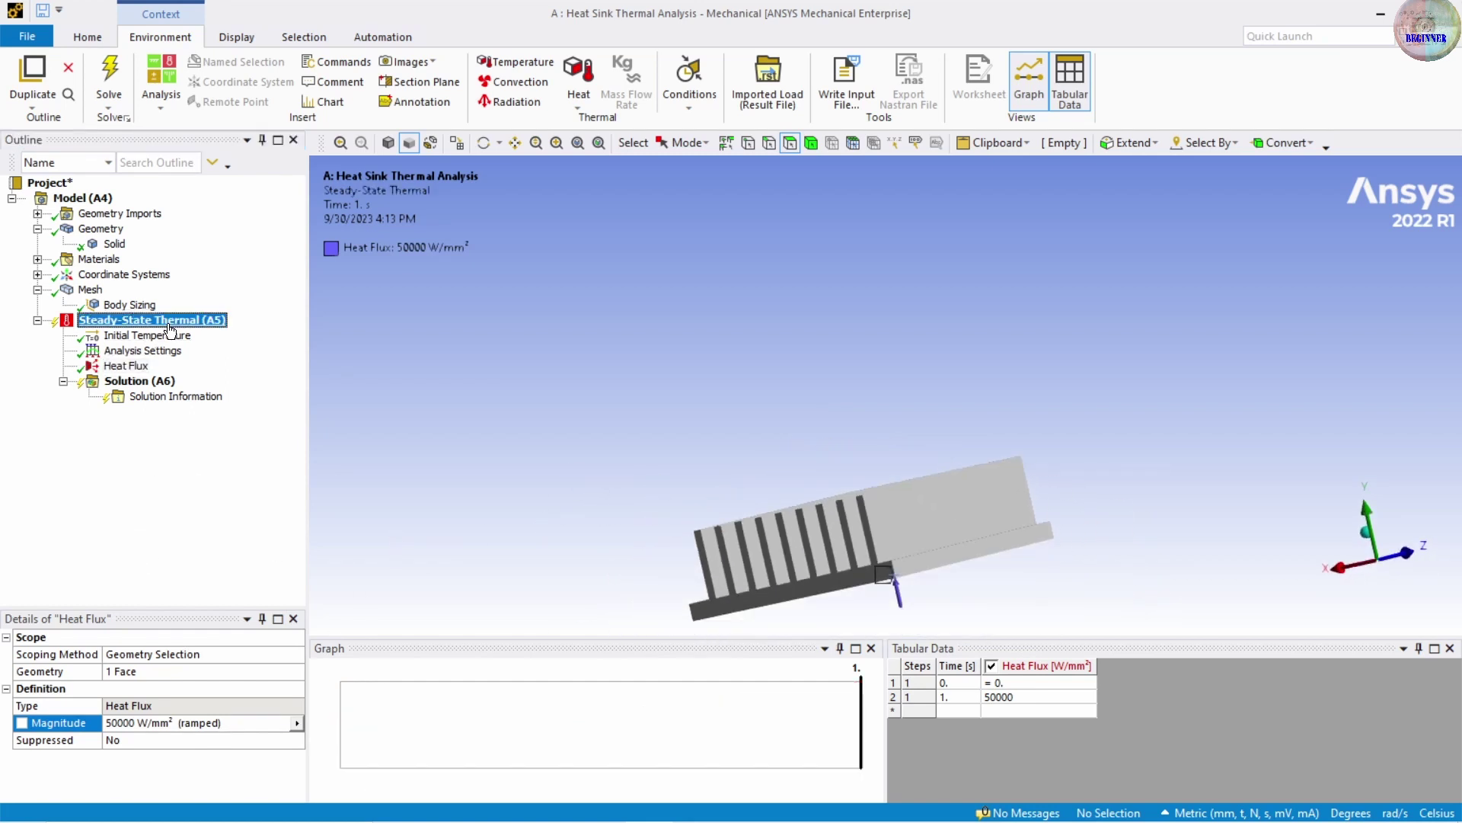
mouse_move(218, 334)
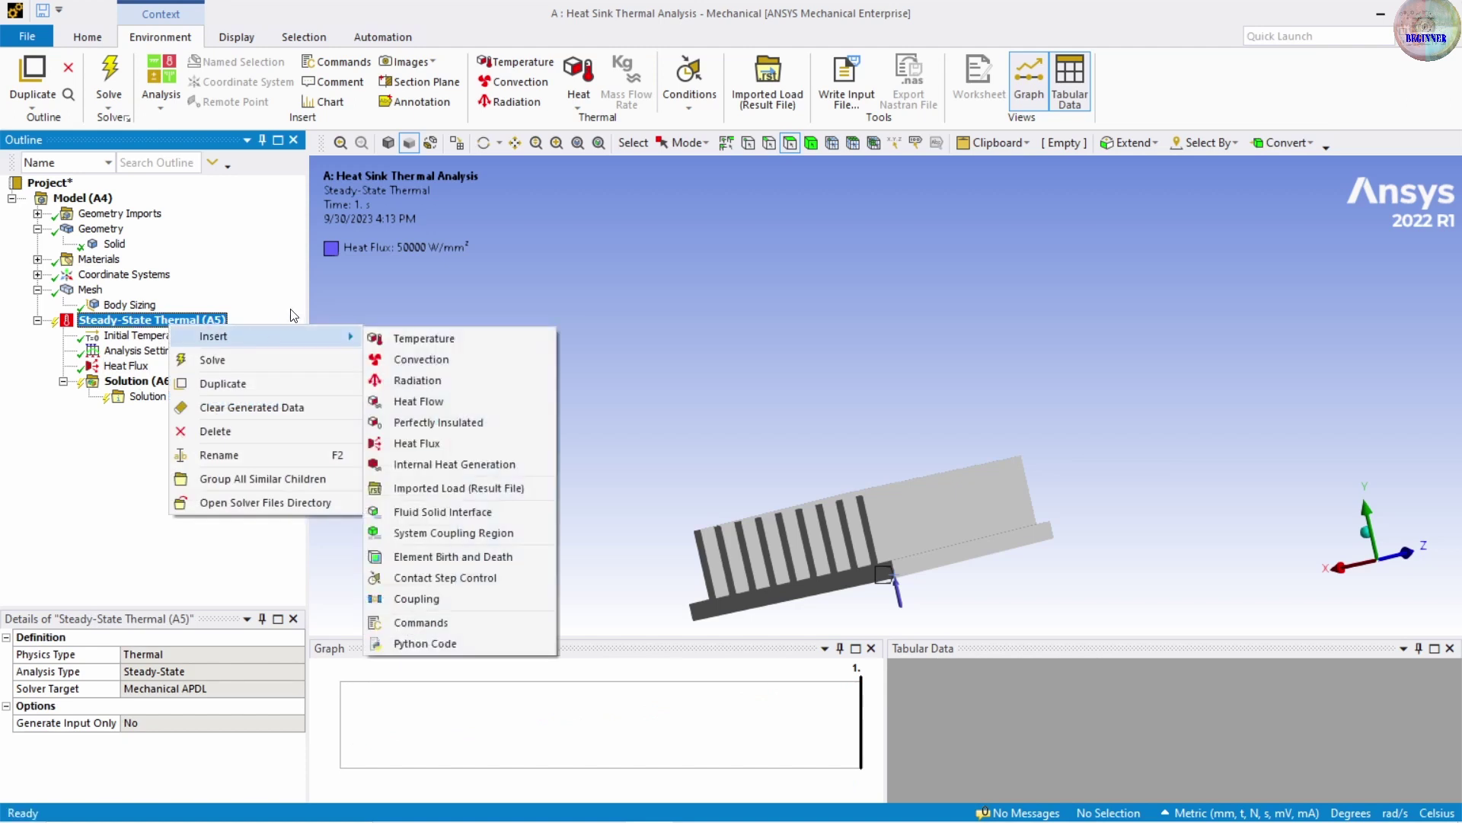
left_click(403, 362)
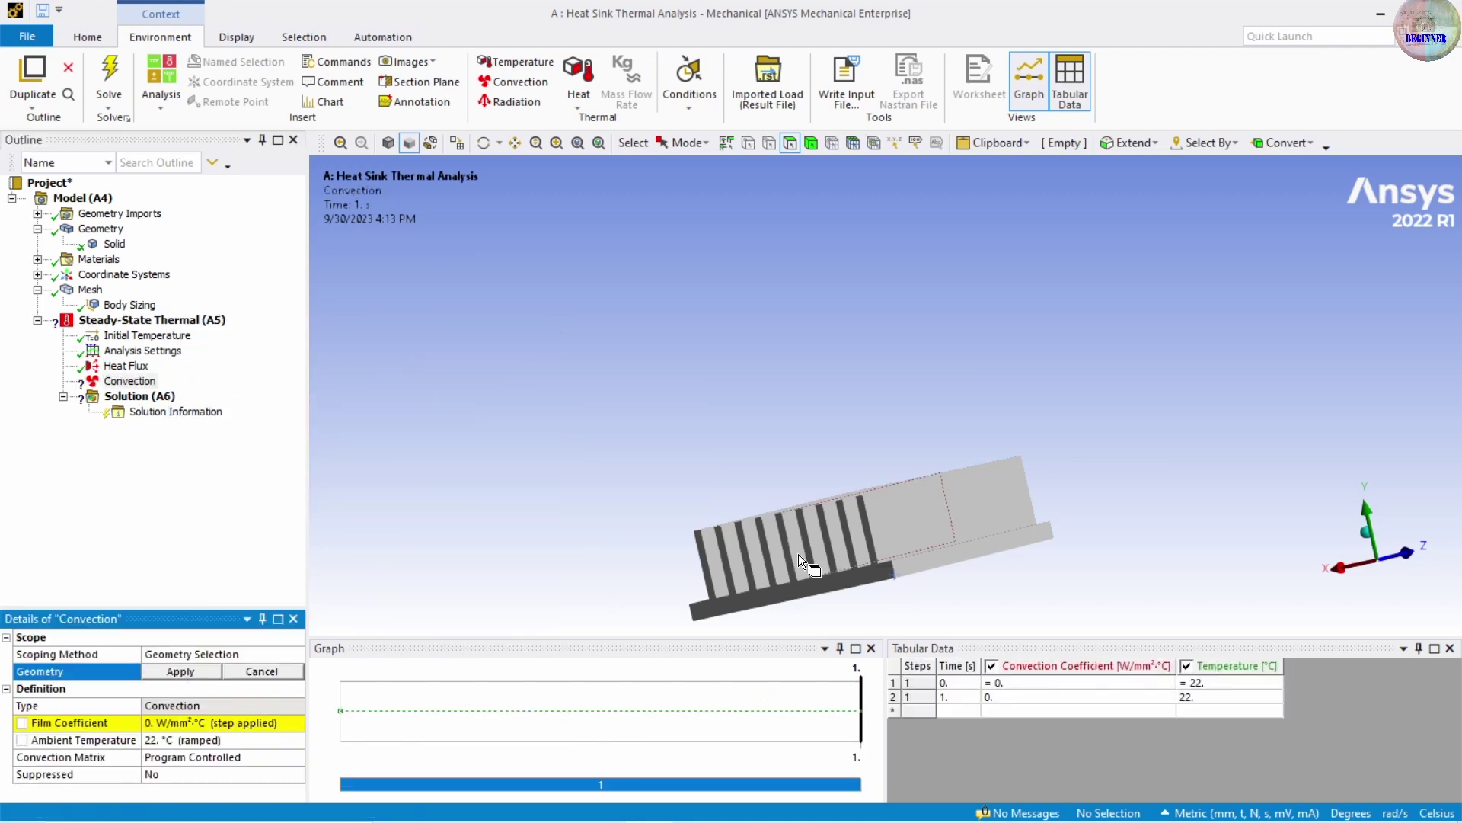
left_click(988, 523)
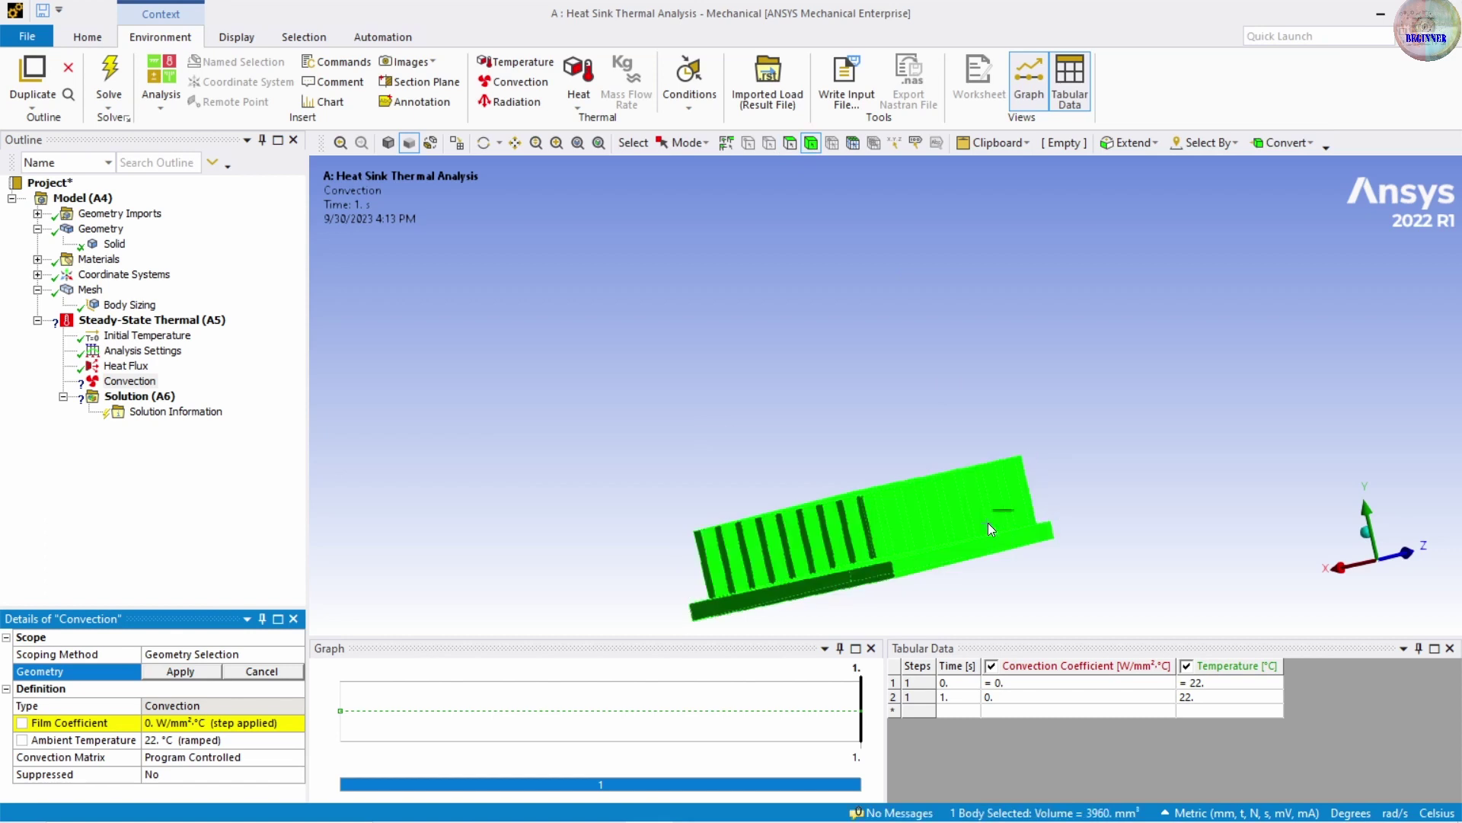
left_click(190, 674)
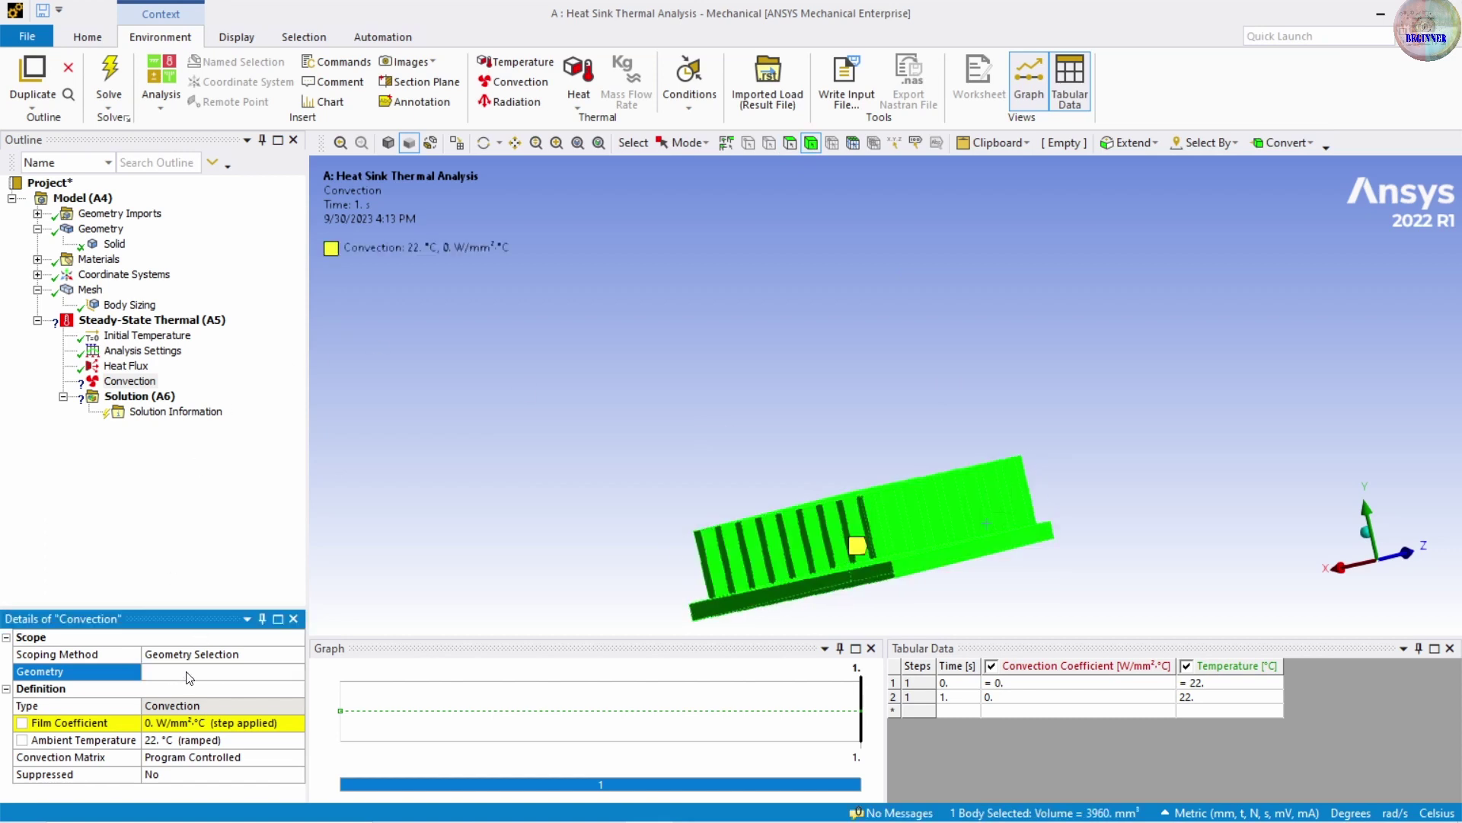
Set the convection's film coefficient to 50 W/mm²·°C and its ambient temperature to 28 °C
left_click(207, 723)
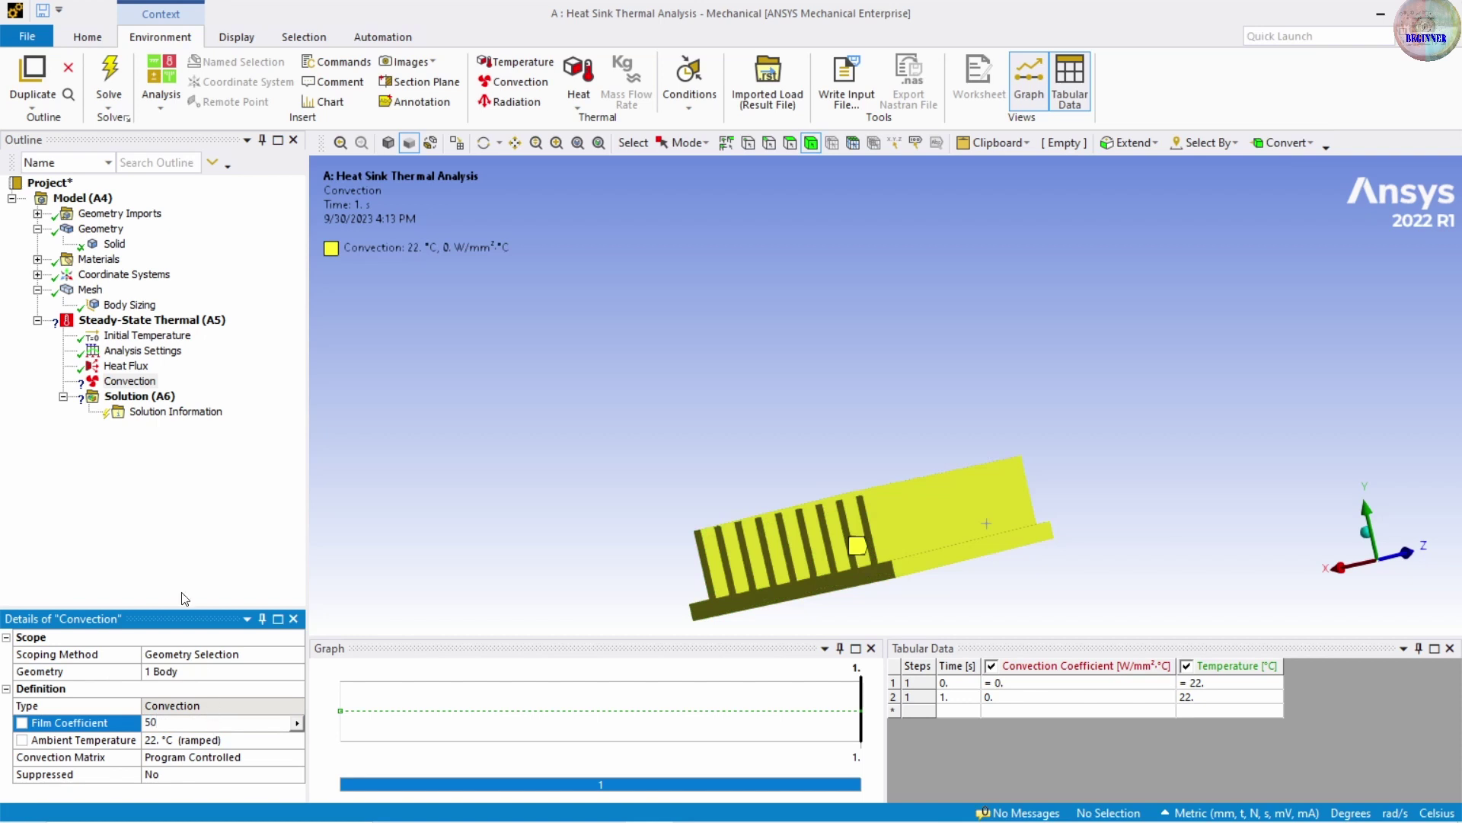
left_click(176, 571)
left_click(297, 722)
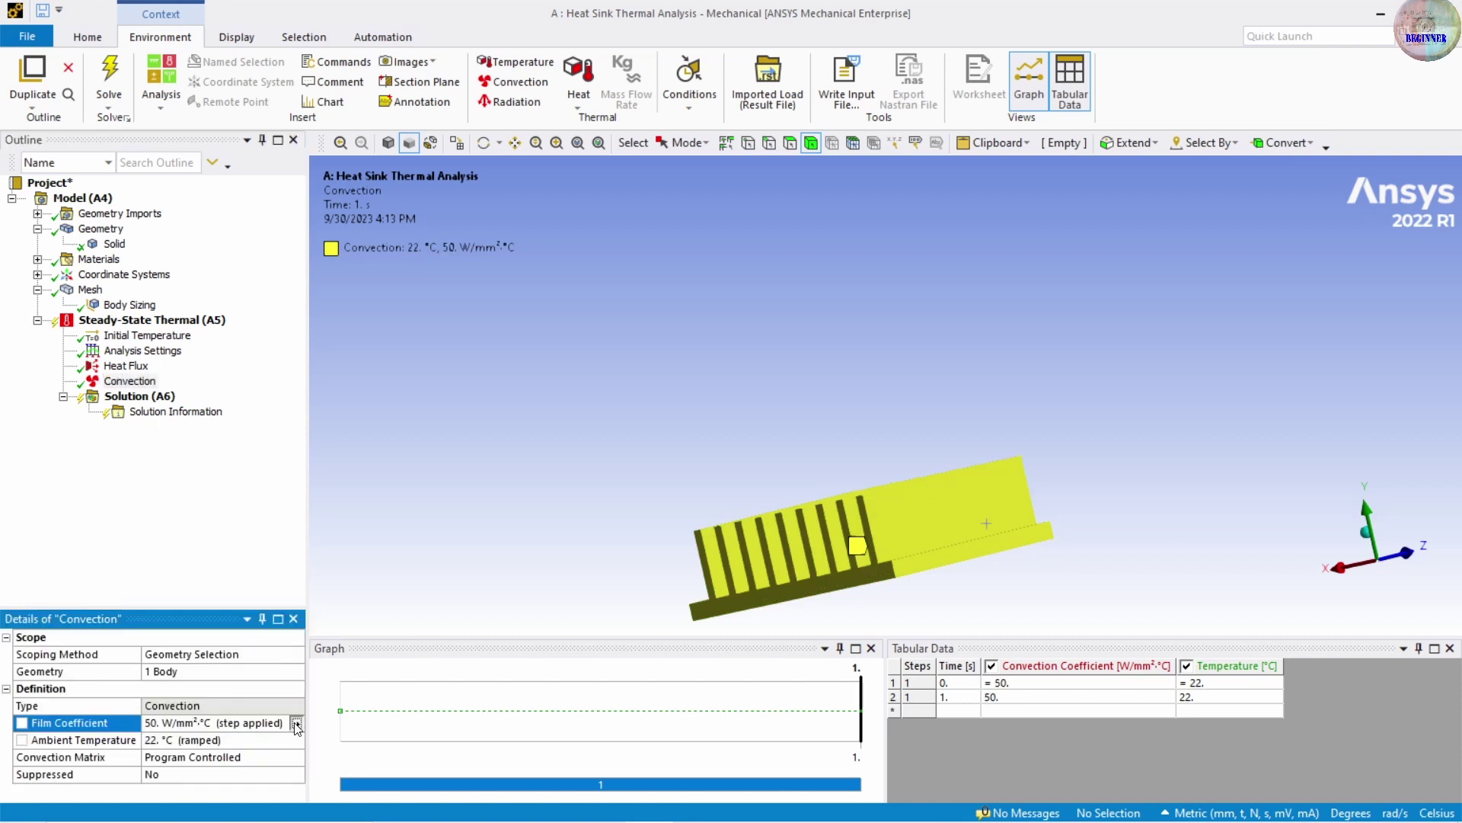
left_click(297, 722)
left_click(297, 722)
left_click(145, 548)
left_click(171, 740)
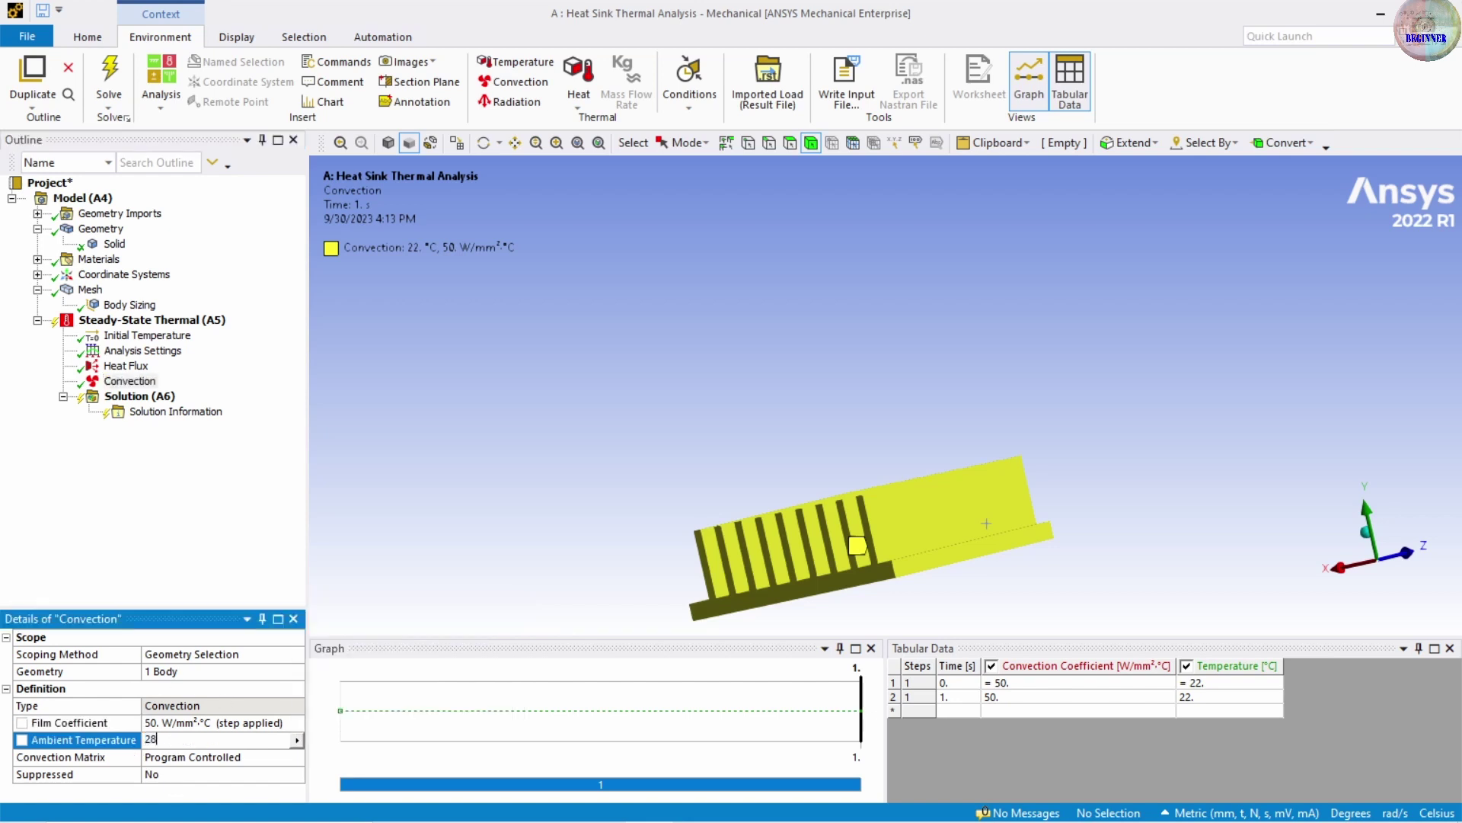
type("28")
left_click(165, 520)
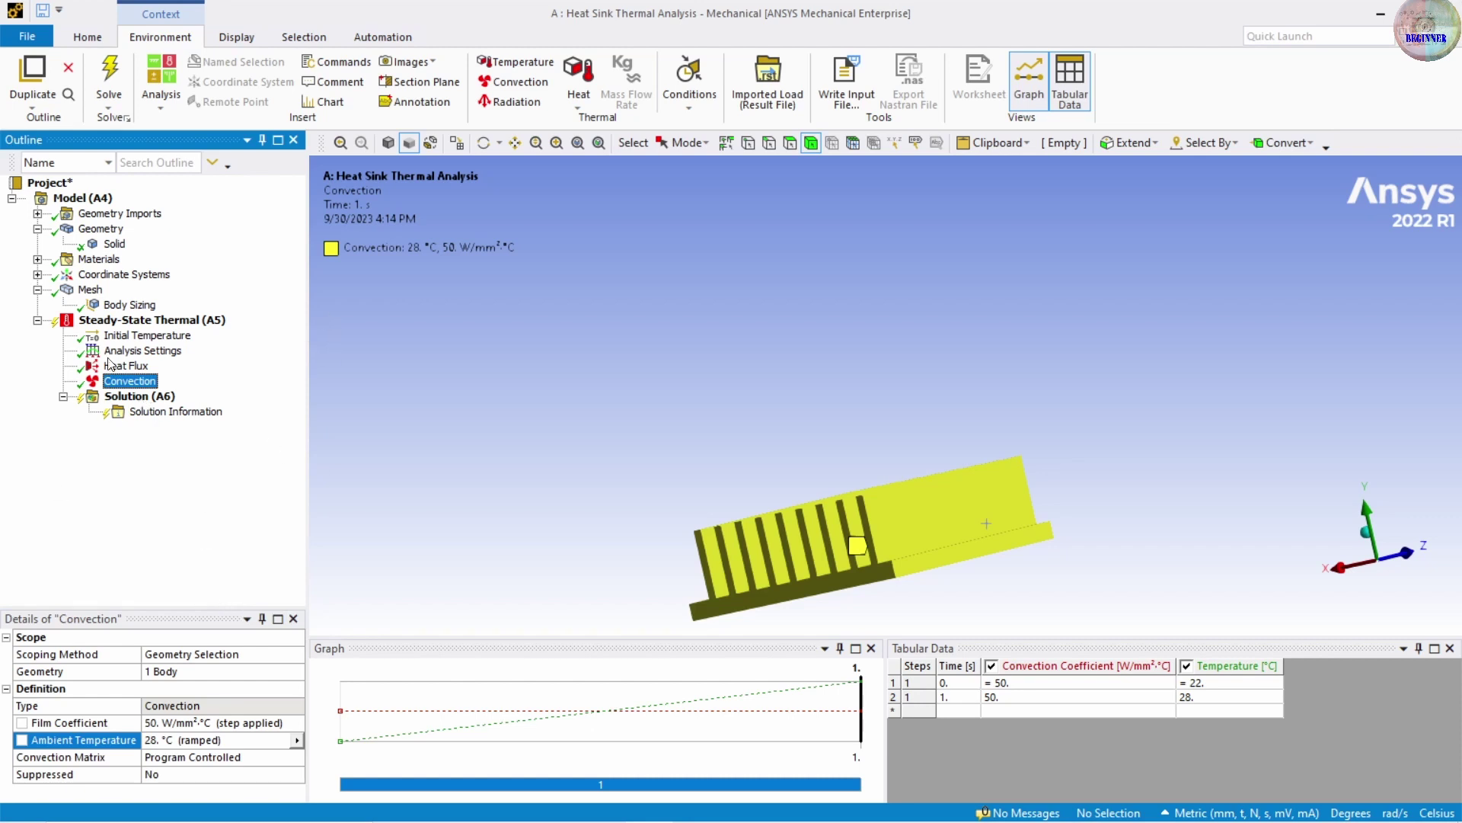
Add temperature and total heat flux results to the solution
left_click(122, 396)
right_click(110, 397)
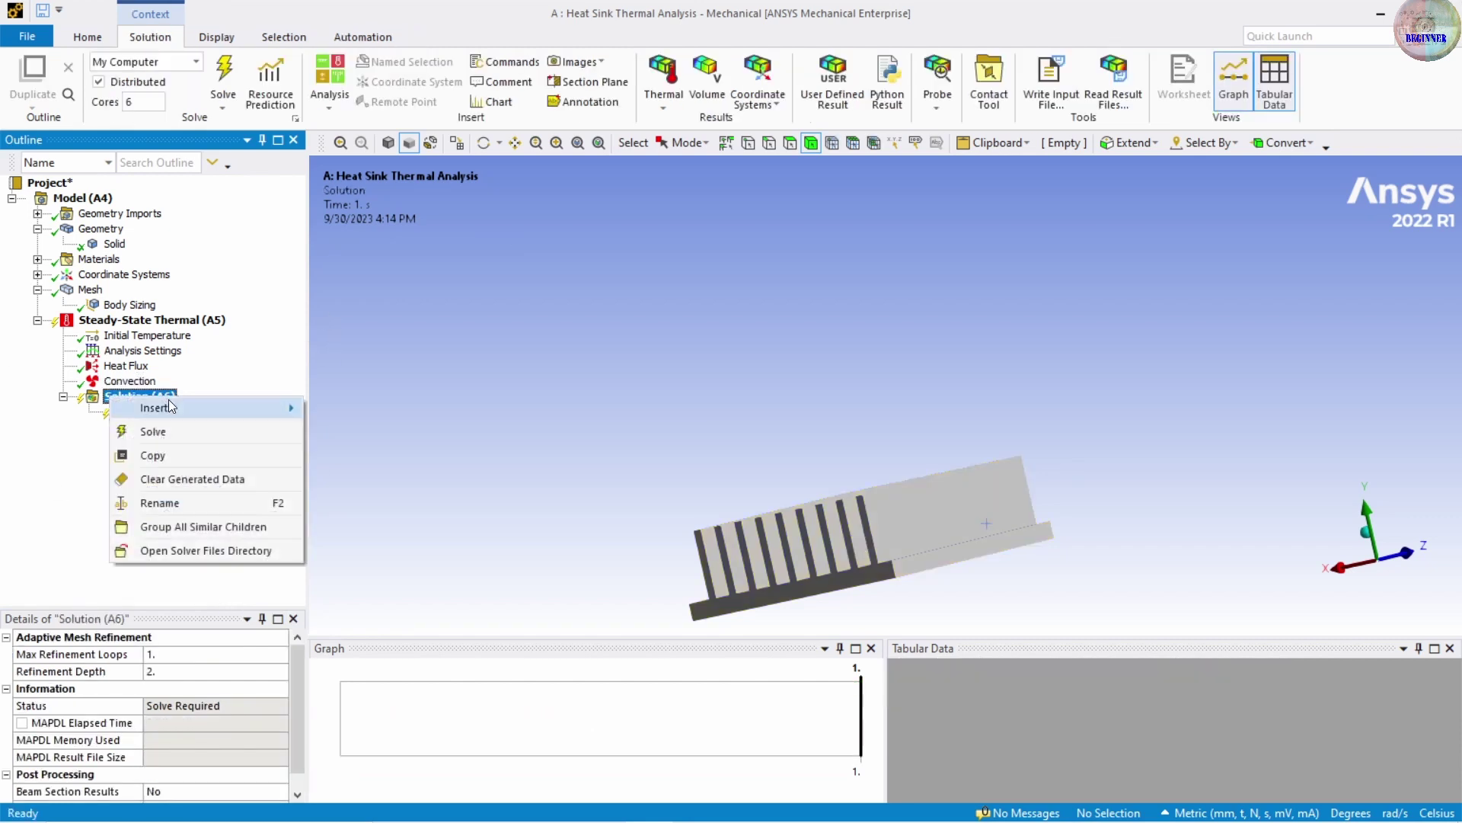
mouse_move(190, 407)
mouse_move(359, 408)
left_click(511, 411)
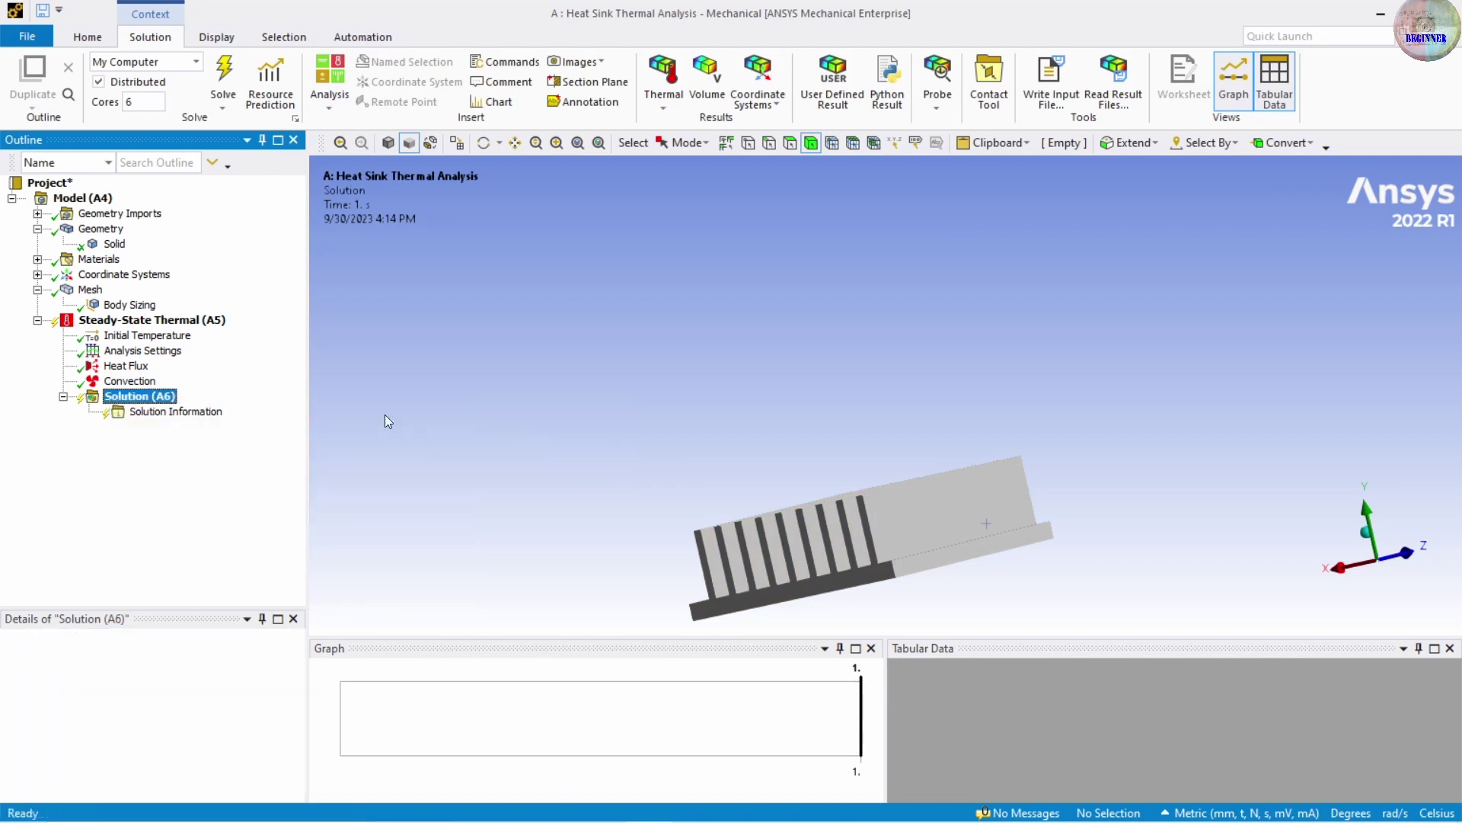
right_click(156, 396)
mouse_move(179, 401)
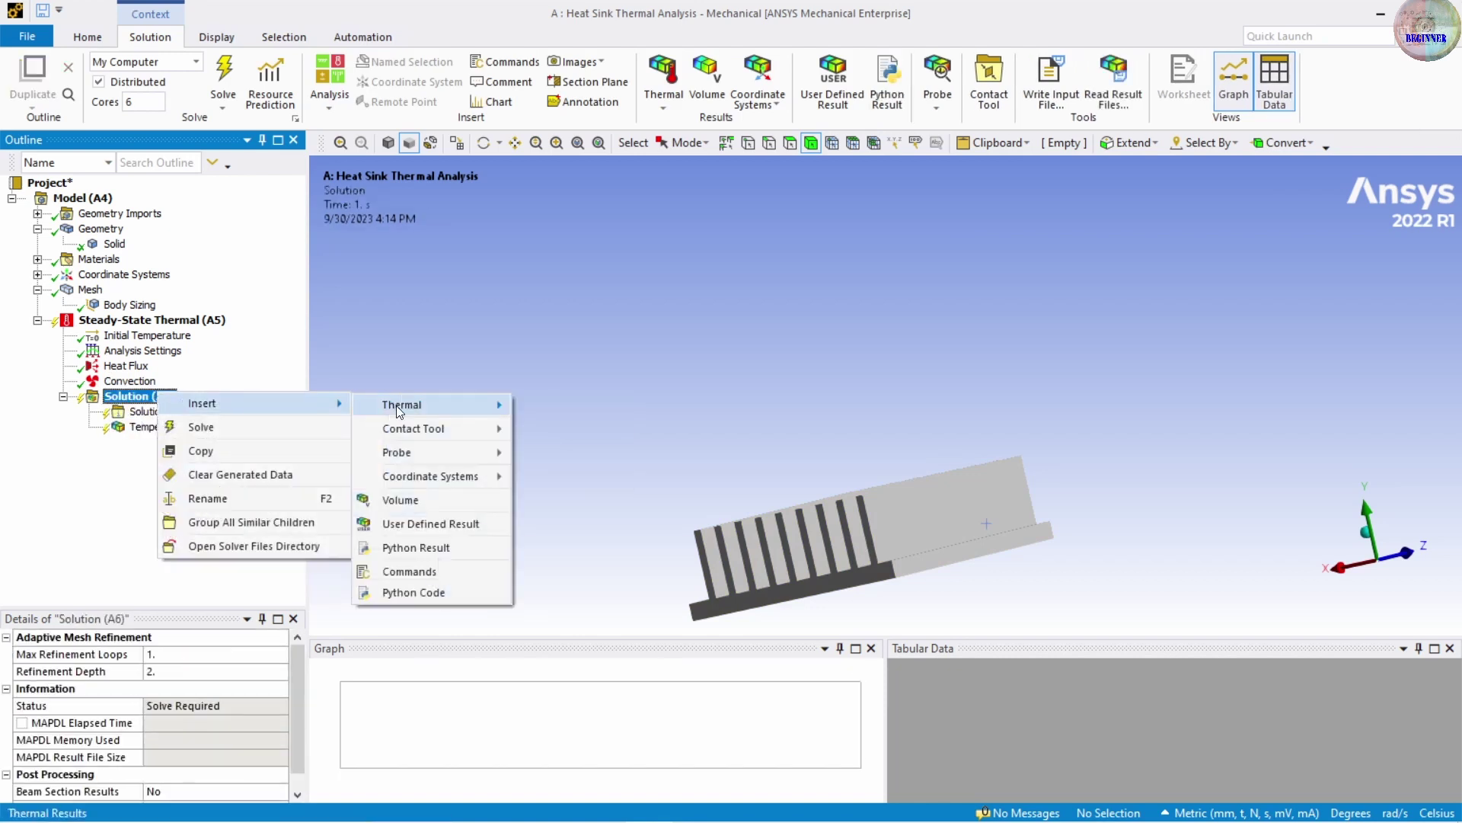
mouse_move(396, 405)
left_click(534, 431)
Add a directional heat flux result to the solution and solve the analysis
right_click(152, 396)
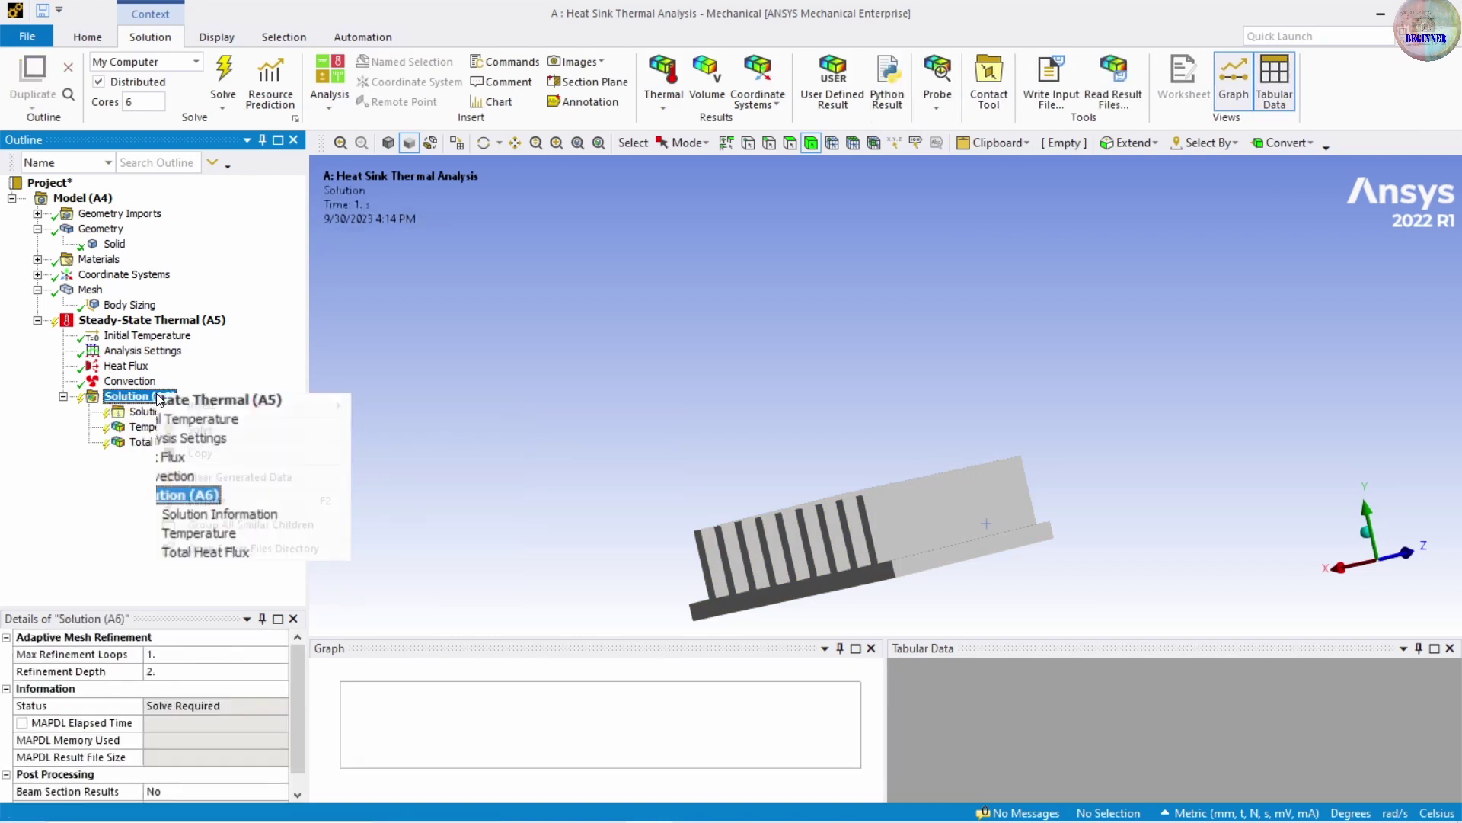
mouse_move(198, 403)
mouse_move(420, 416)
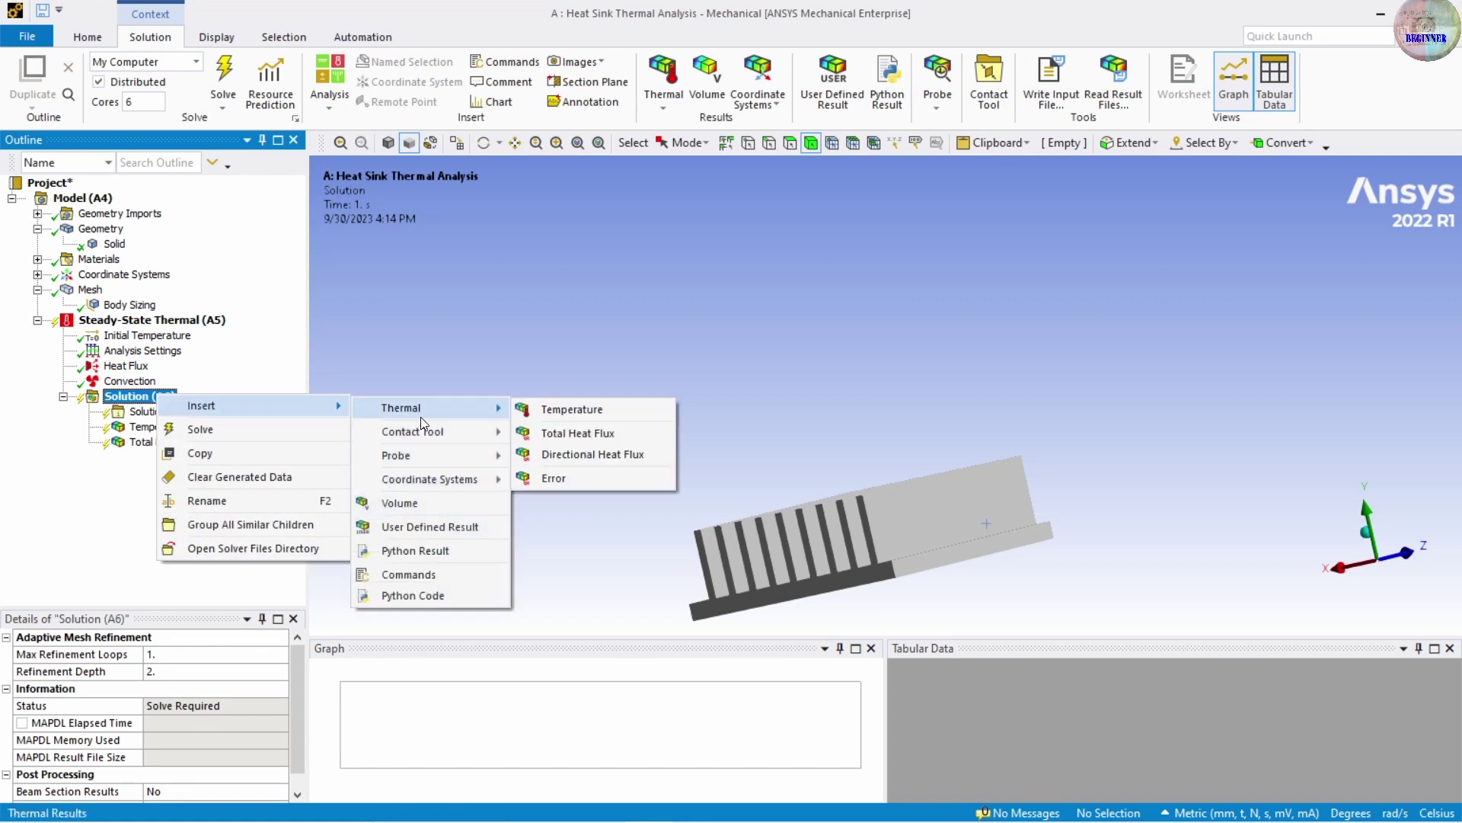
left_click(562, 456)
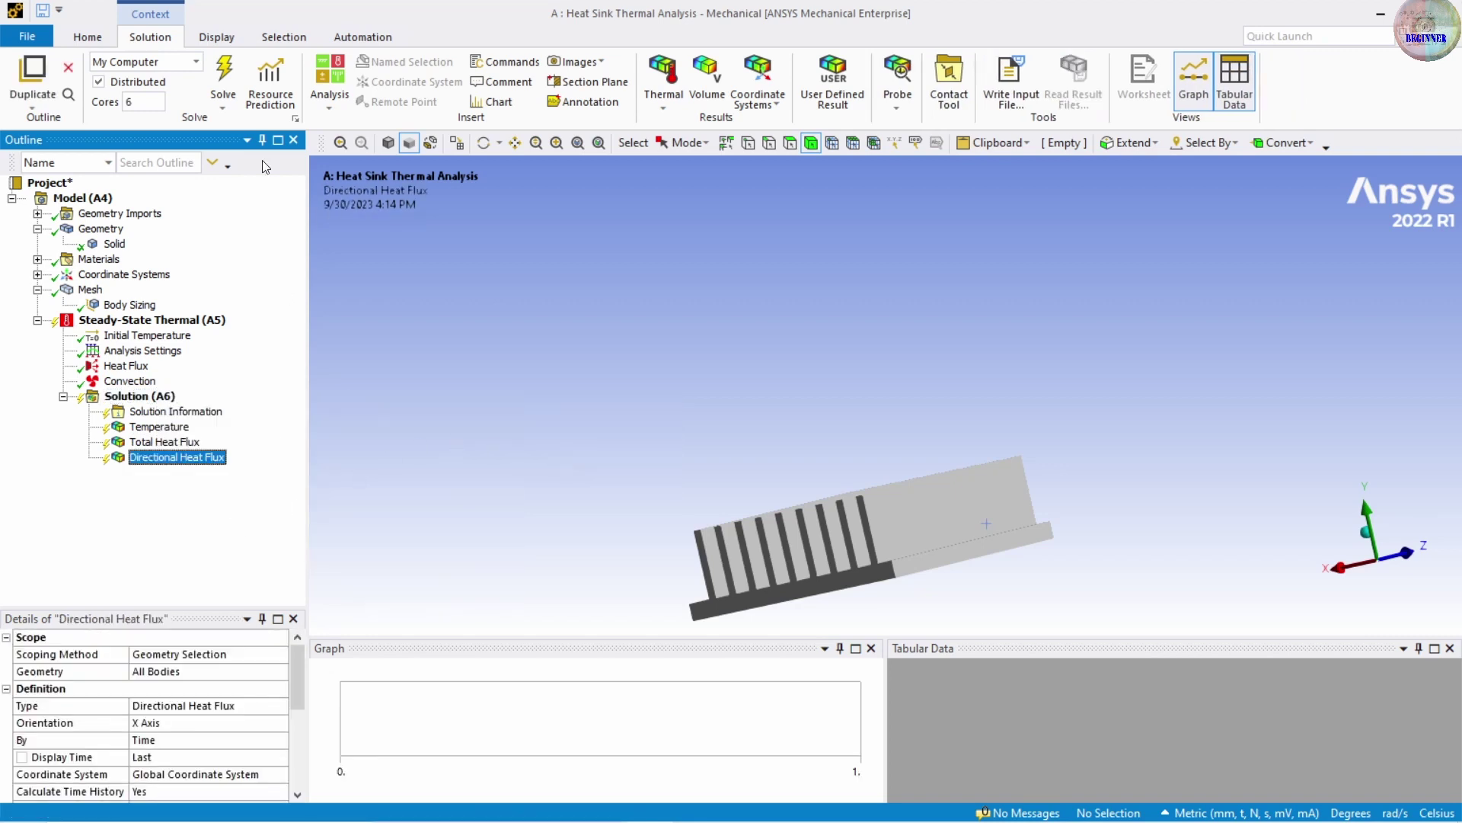
left_click(216, 81)
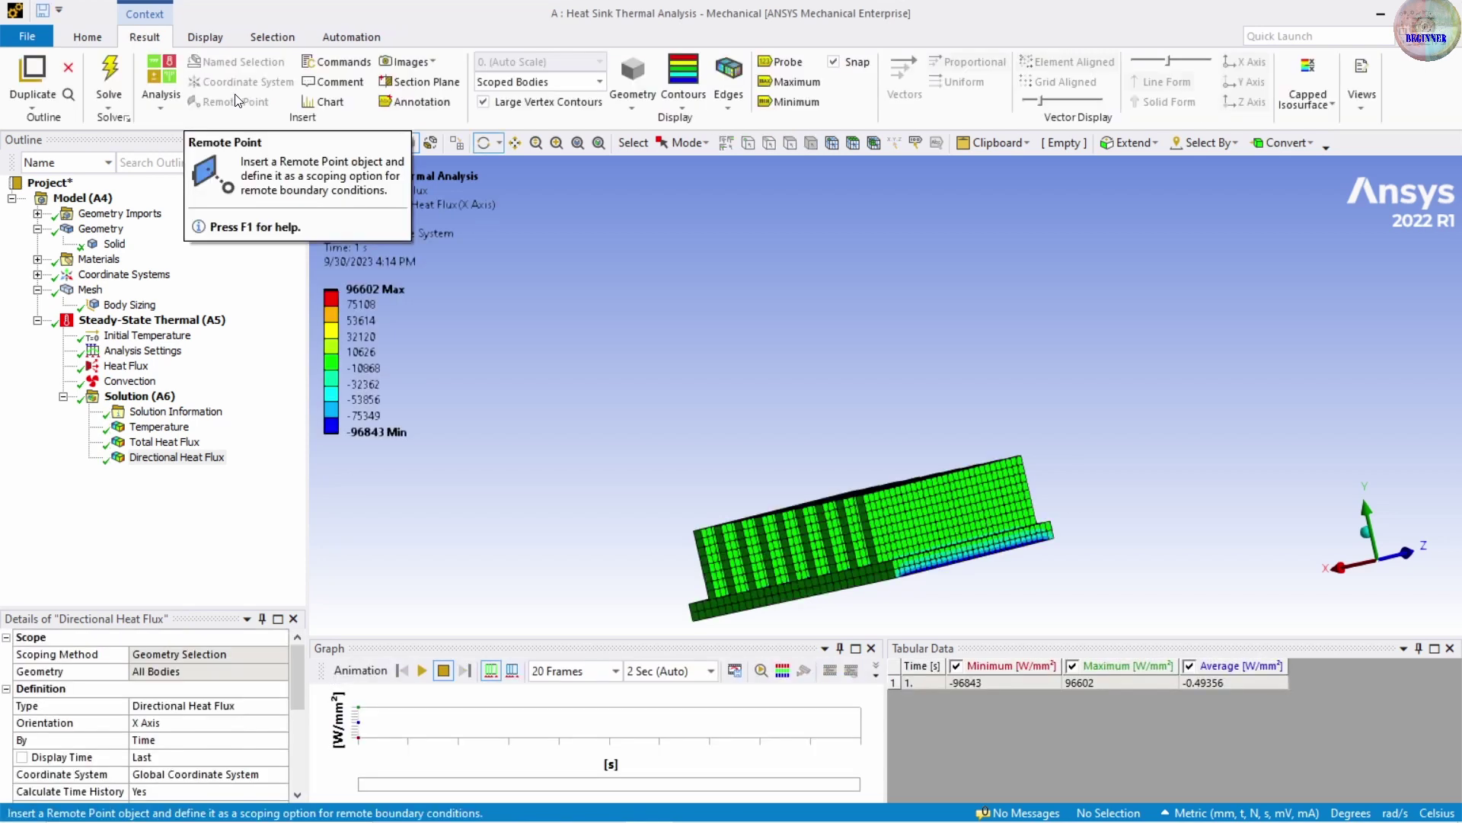
Examine the directional heat flux, temperature and total heat flux plots on the heat sink from different angles
left_click_drag(658, 465, 1218, 385)
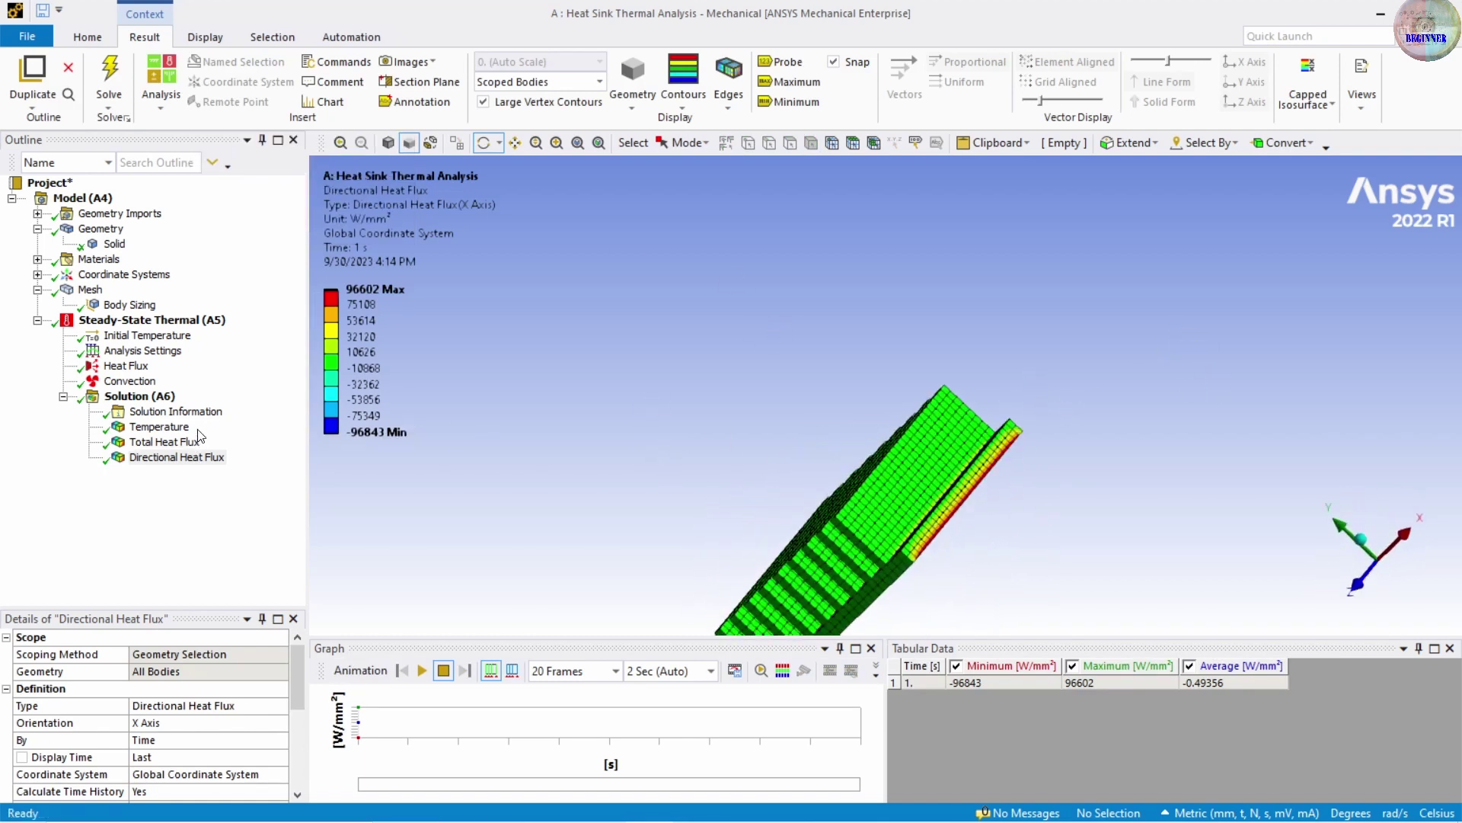
left_click(159, 427)
left_click_drag(690, 526, 686, 453)
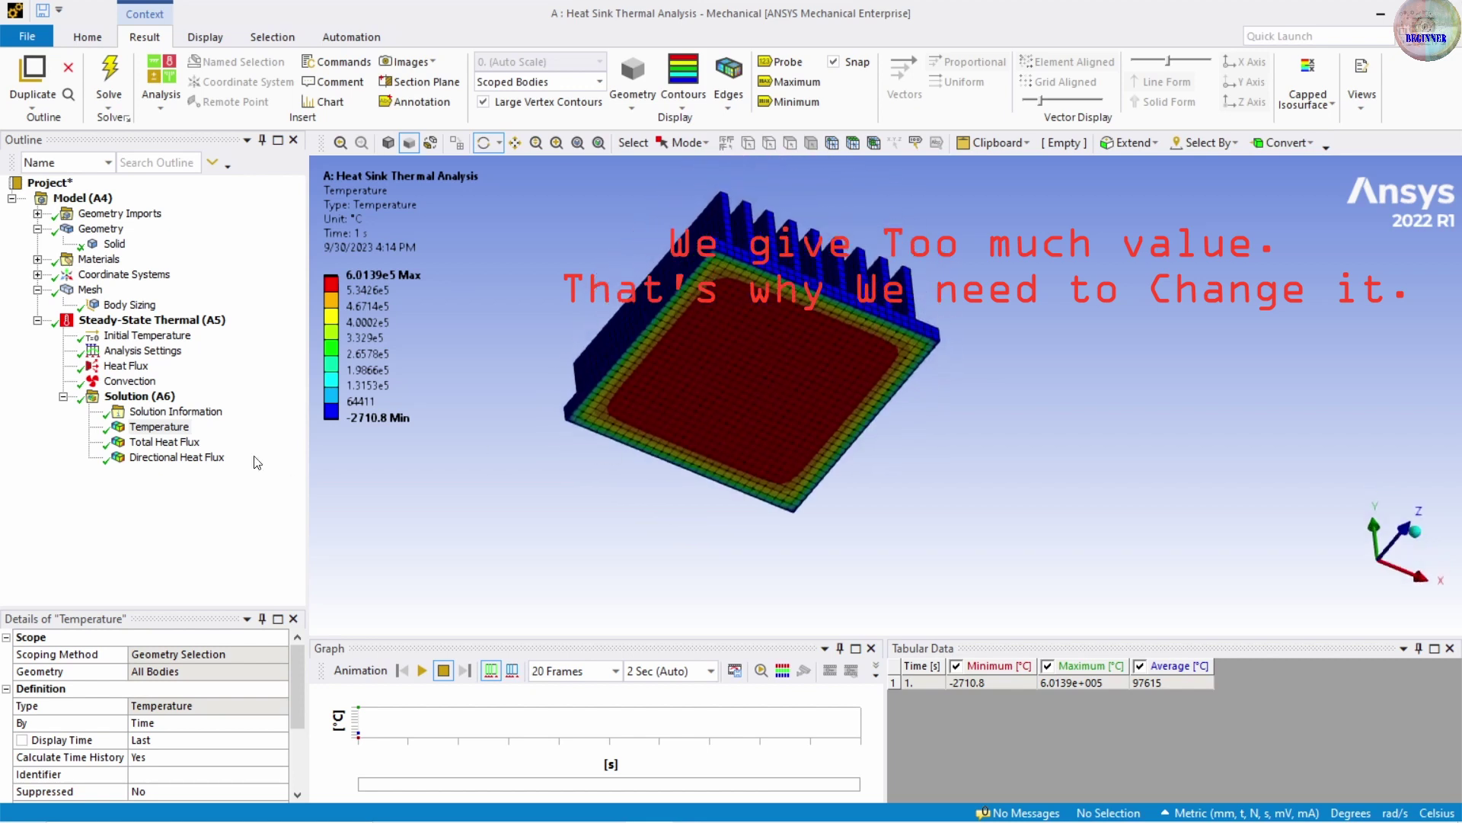
left_click(181, 443)
left_click_drag(579, 392, 542, 428)
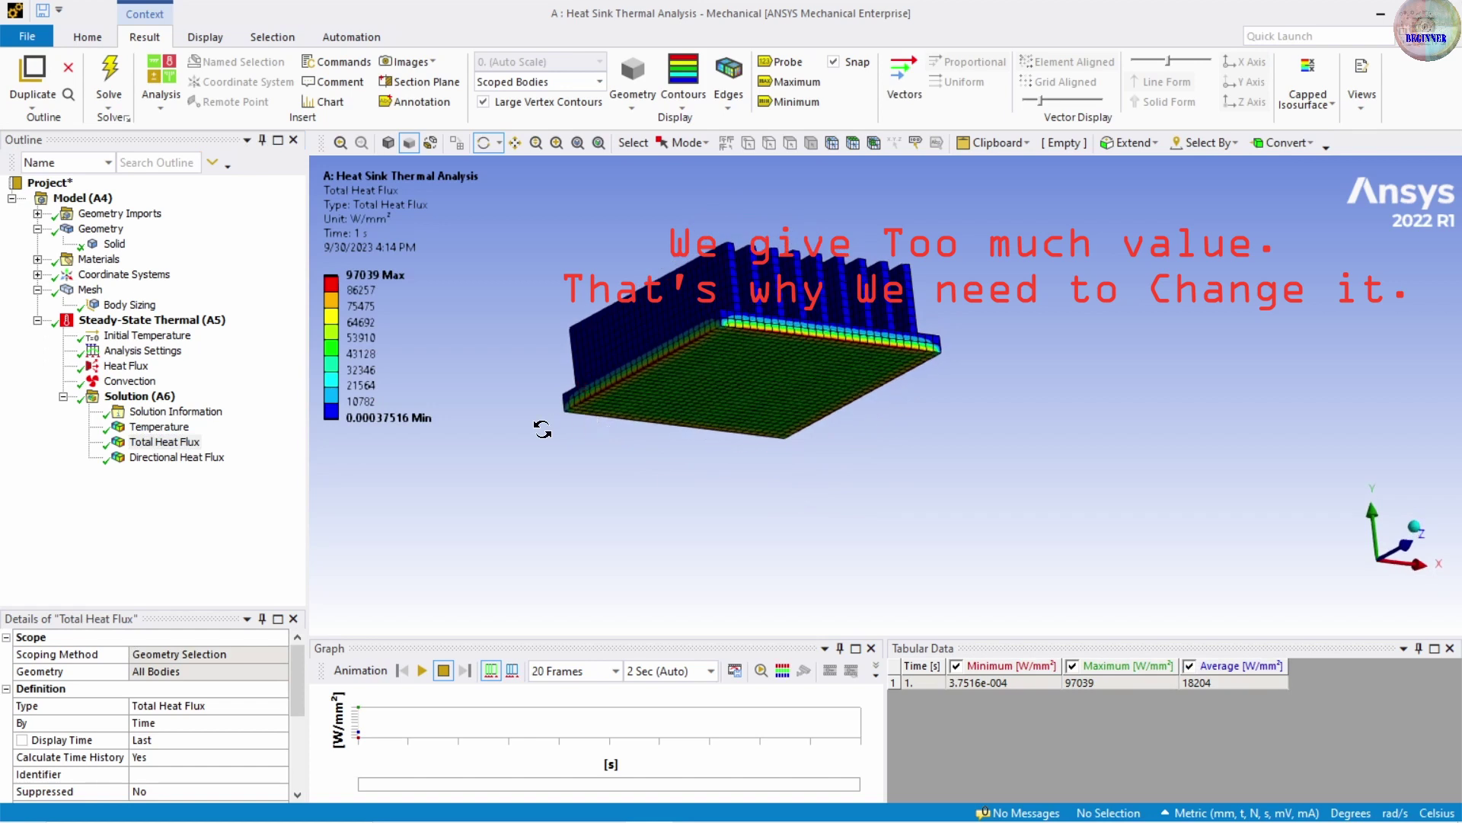
Switch the unit system to Metric (m, kg, N, s, V, A) and set the heat flux magnitude to 5000 W/m²
left_click(129, 367)
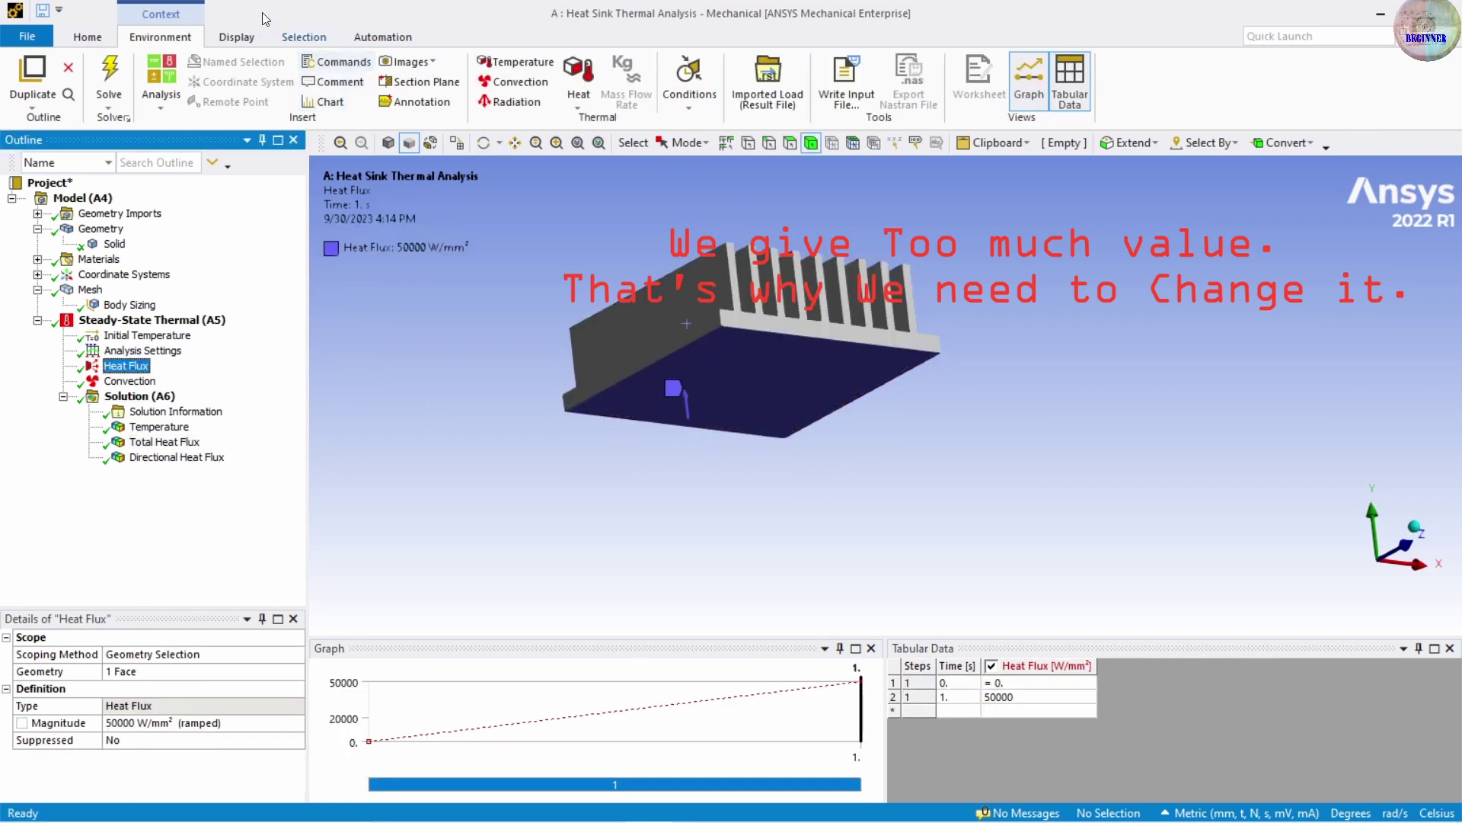
left_click(1204, 813)
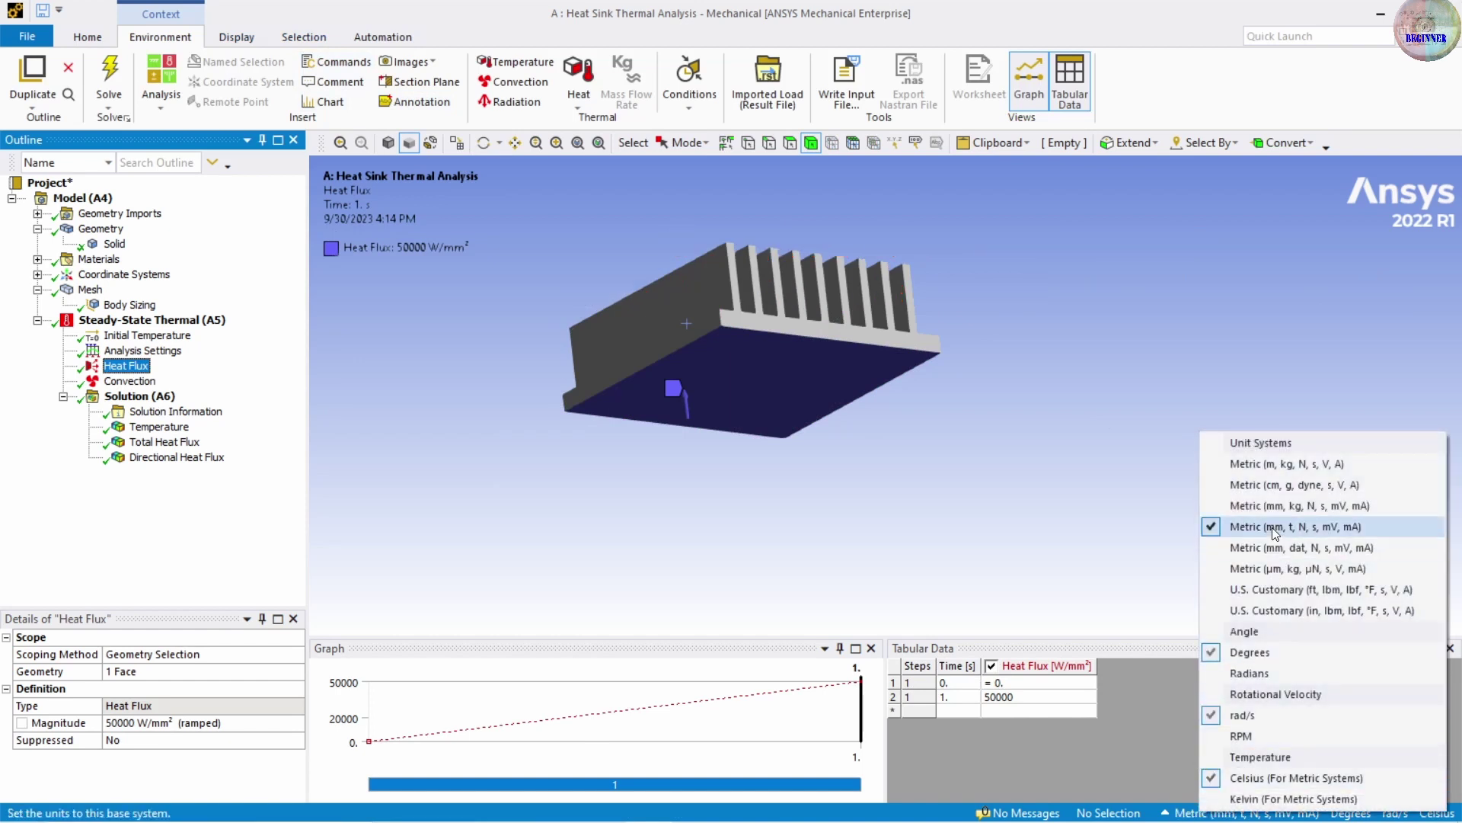
left_click(1287, 464)
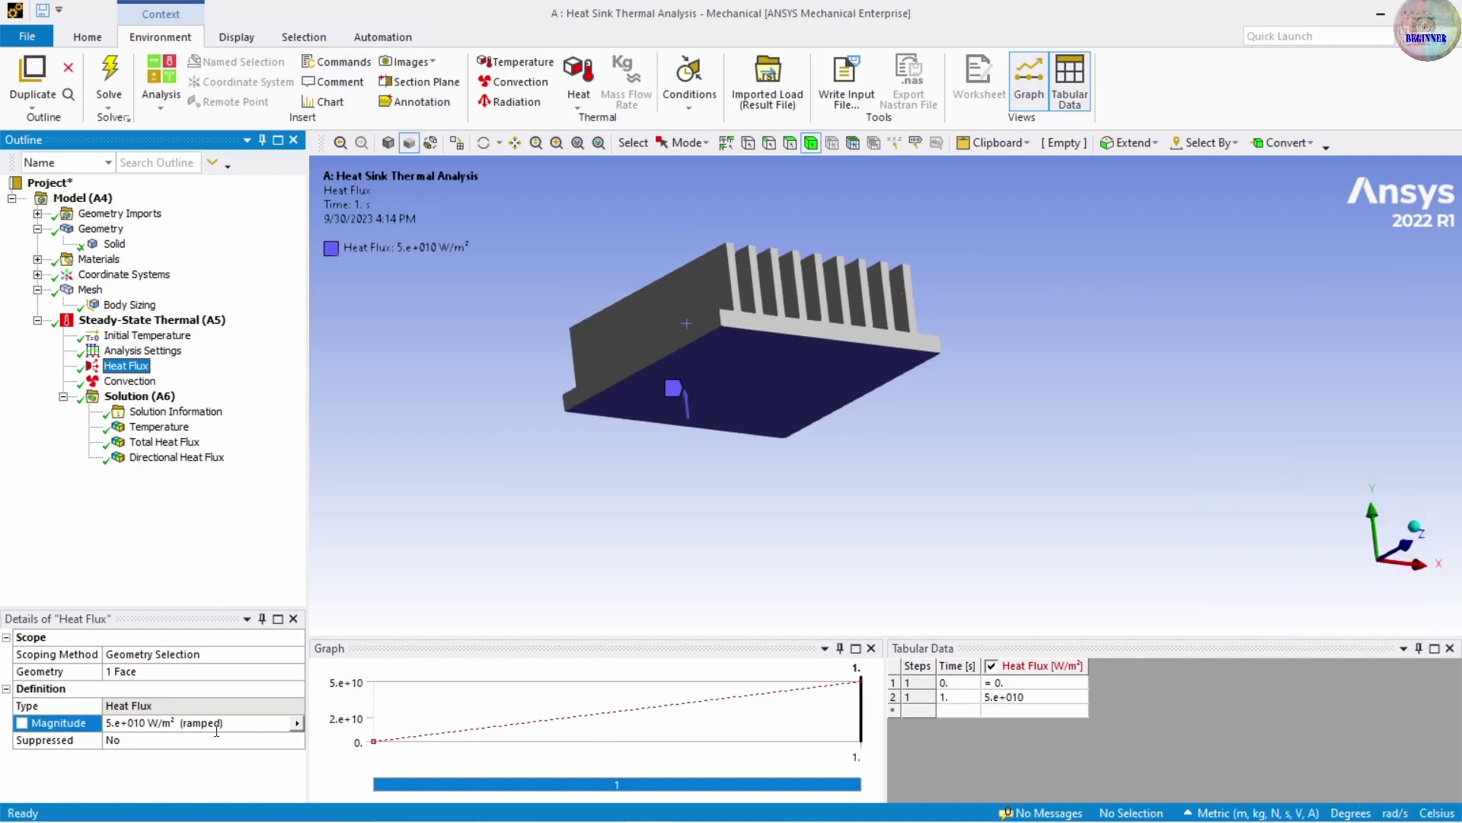
left_click(216, 723)
type("50")
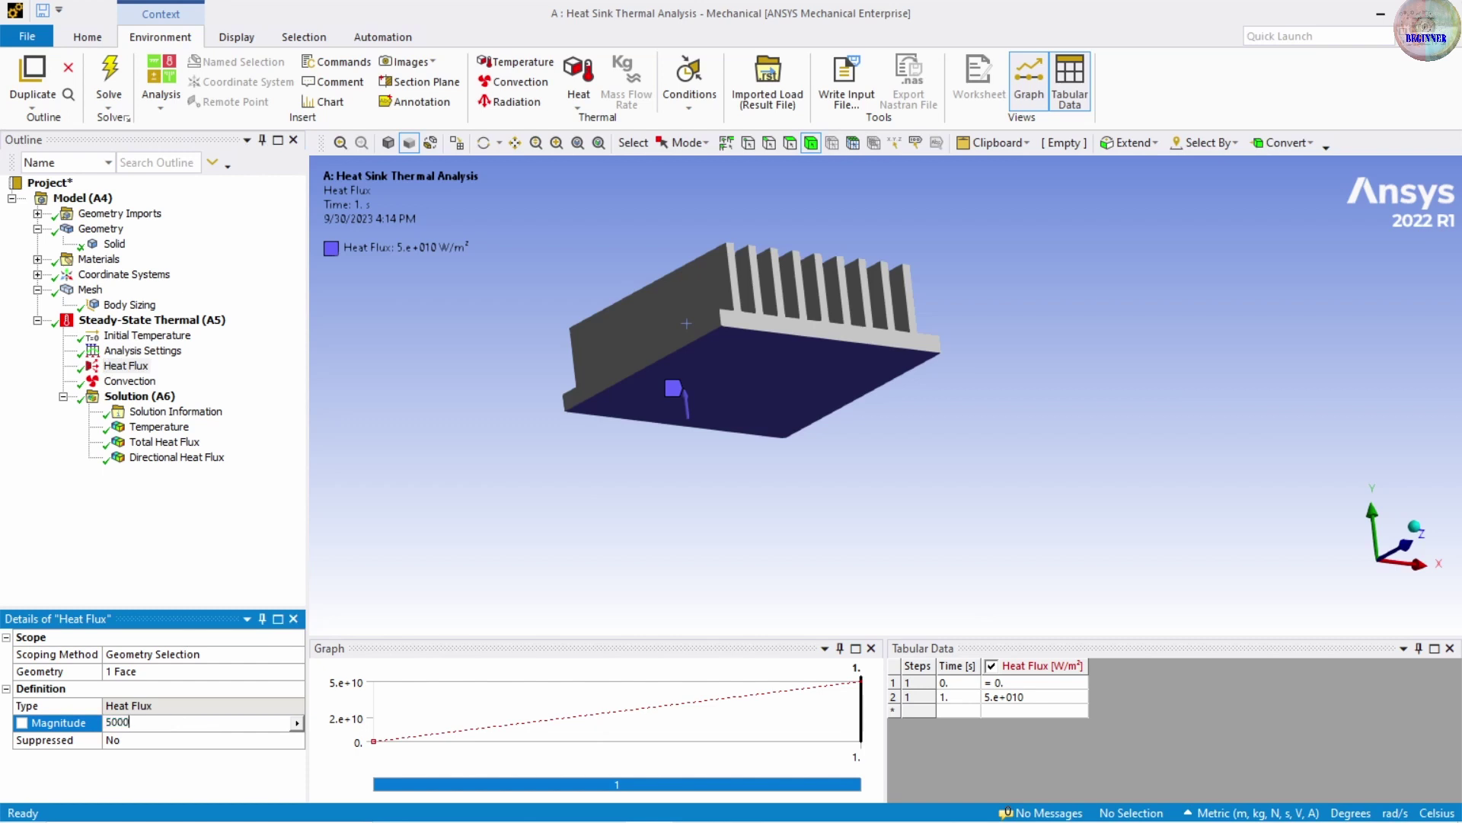
type("00")
key("Return")
Set the convection film coefficient to 50 W/m²·°C and solve the analysis
left_click(129, 381)
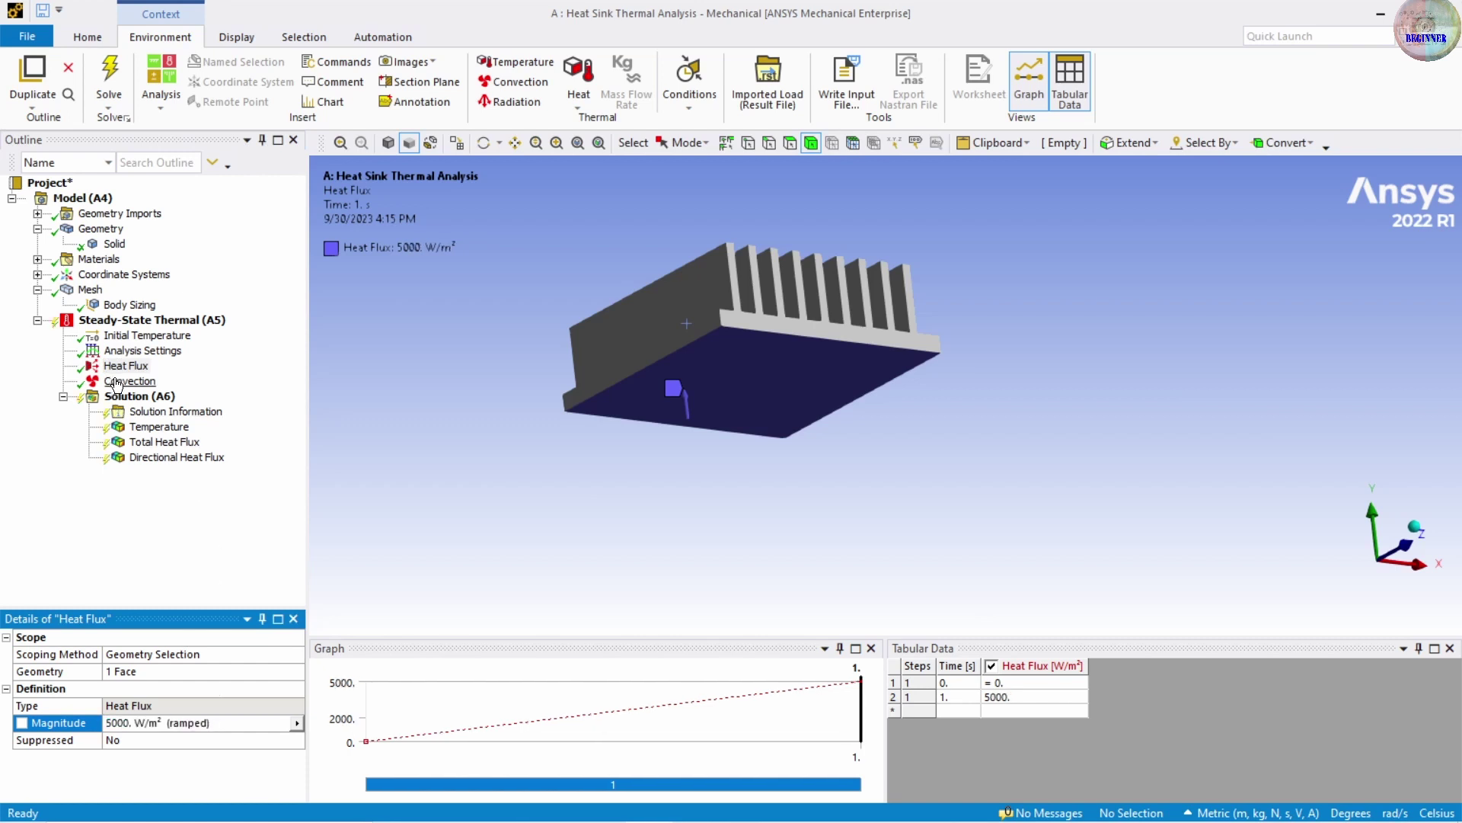
left_click(238, 725)
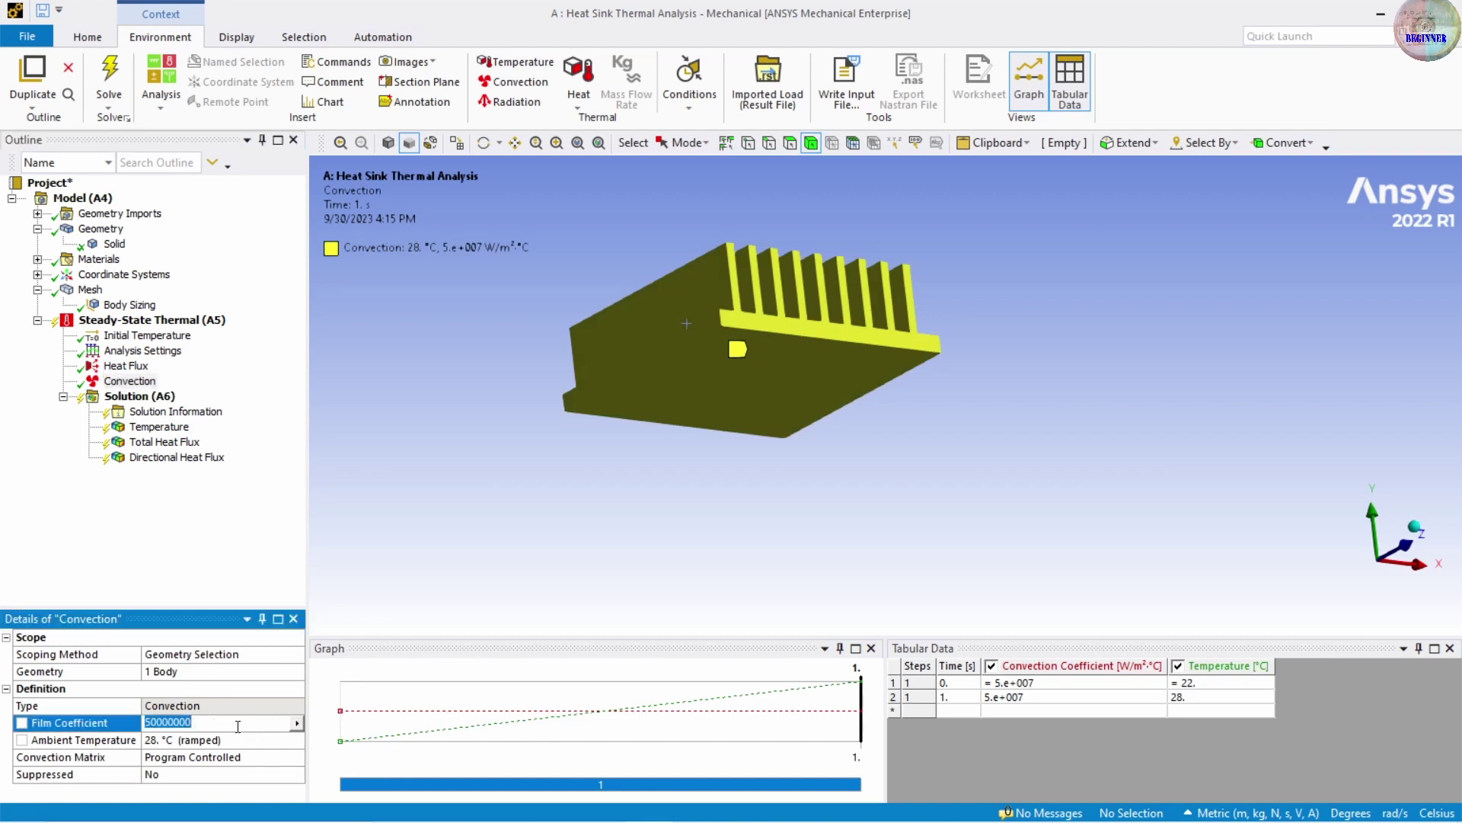
type("50")
key("Return")
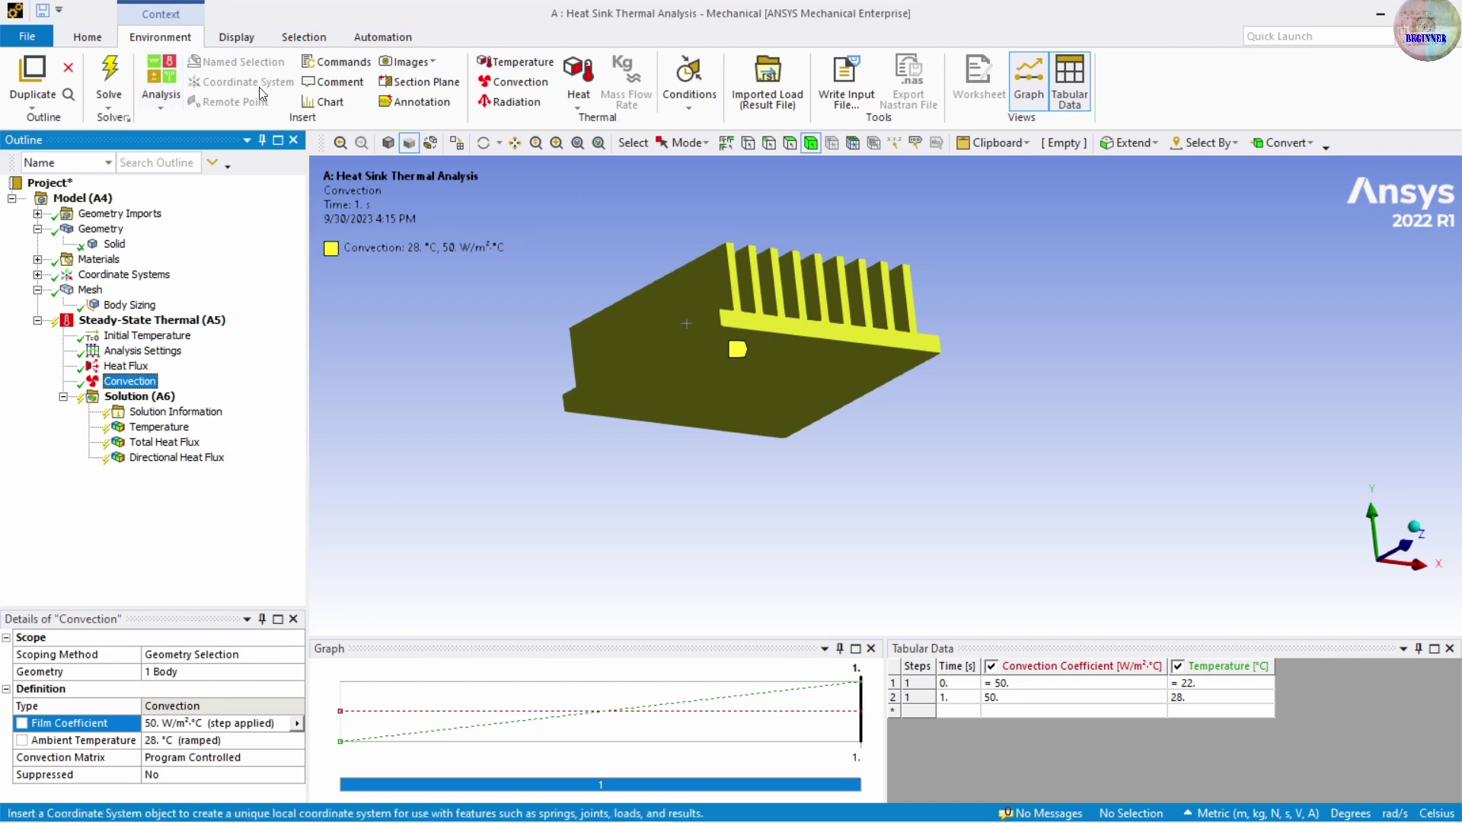
left_click(88, 36)
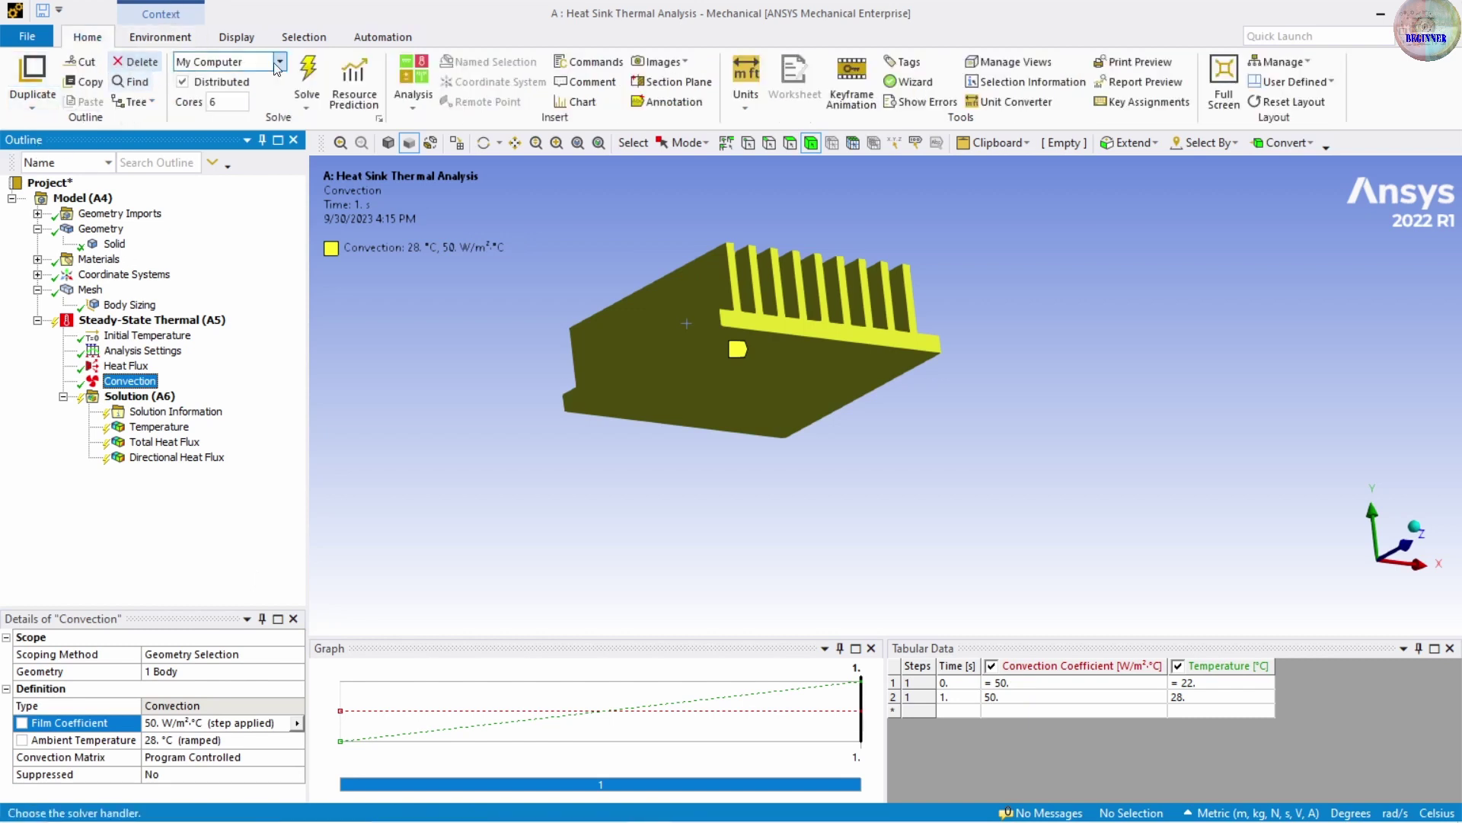
left_click(308, 71)
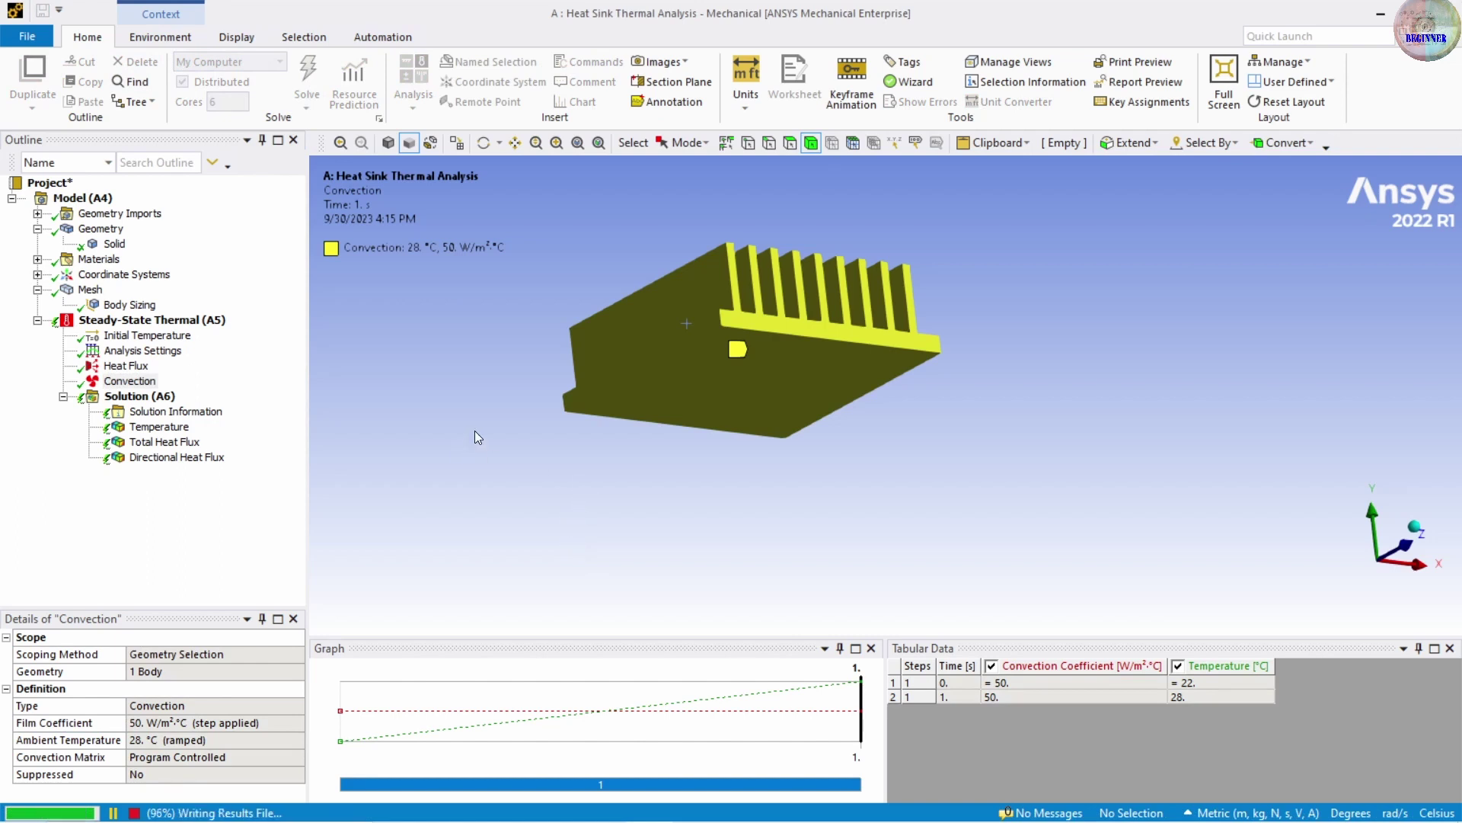
Examine the total heat flux and temperature plots on the heat sink from different angles
mouse_move(506, 395)
middle_mouse_down()
mouse_move(484, 415)
mouse_move(497, 421)
middle_mouse_up()
left_click(164, 442)
middle_click_drag(689, 327, 737, 331)
scroll(793, 329, "up", 5)
scroll(737, 330, "down", 4)
middle_click_drag(854, 459, 378, 484)
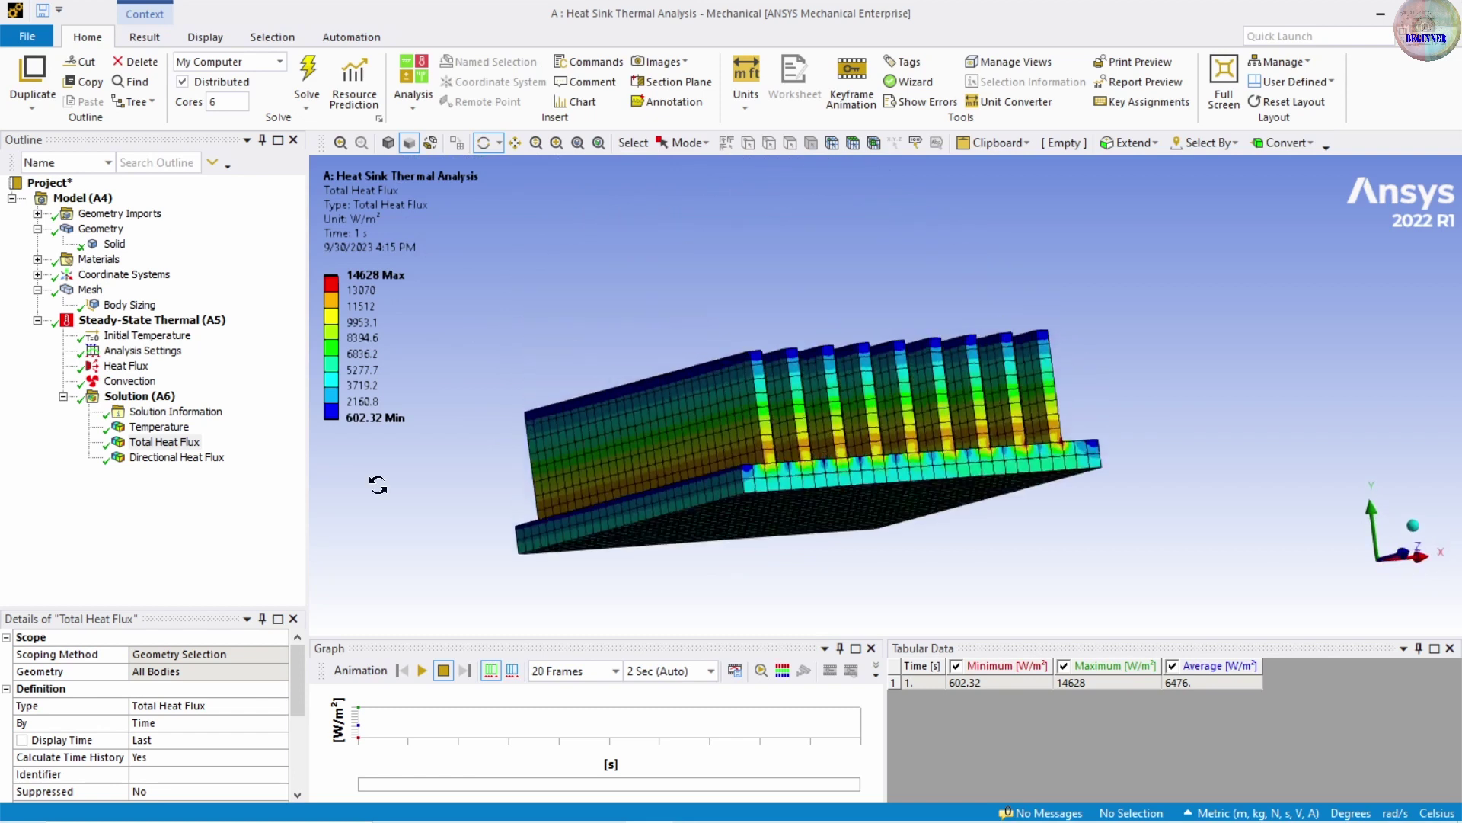
left_click(156, 428)
middle_click_drag(670, 487, 313, 488)
Inspect the directional heat flux from several angles, and compare it with the temperature and total heat flux plots
left_click(176, 457)
mouse_move(762, 472)
middle_mouse_down()
mouse_move(853, 516)
mouse_move(769, 531)
mouse_move(707, 498)
mouse_move(750, 494)
middle_mouse_up()
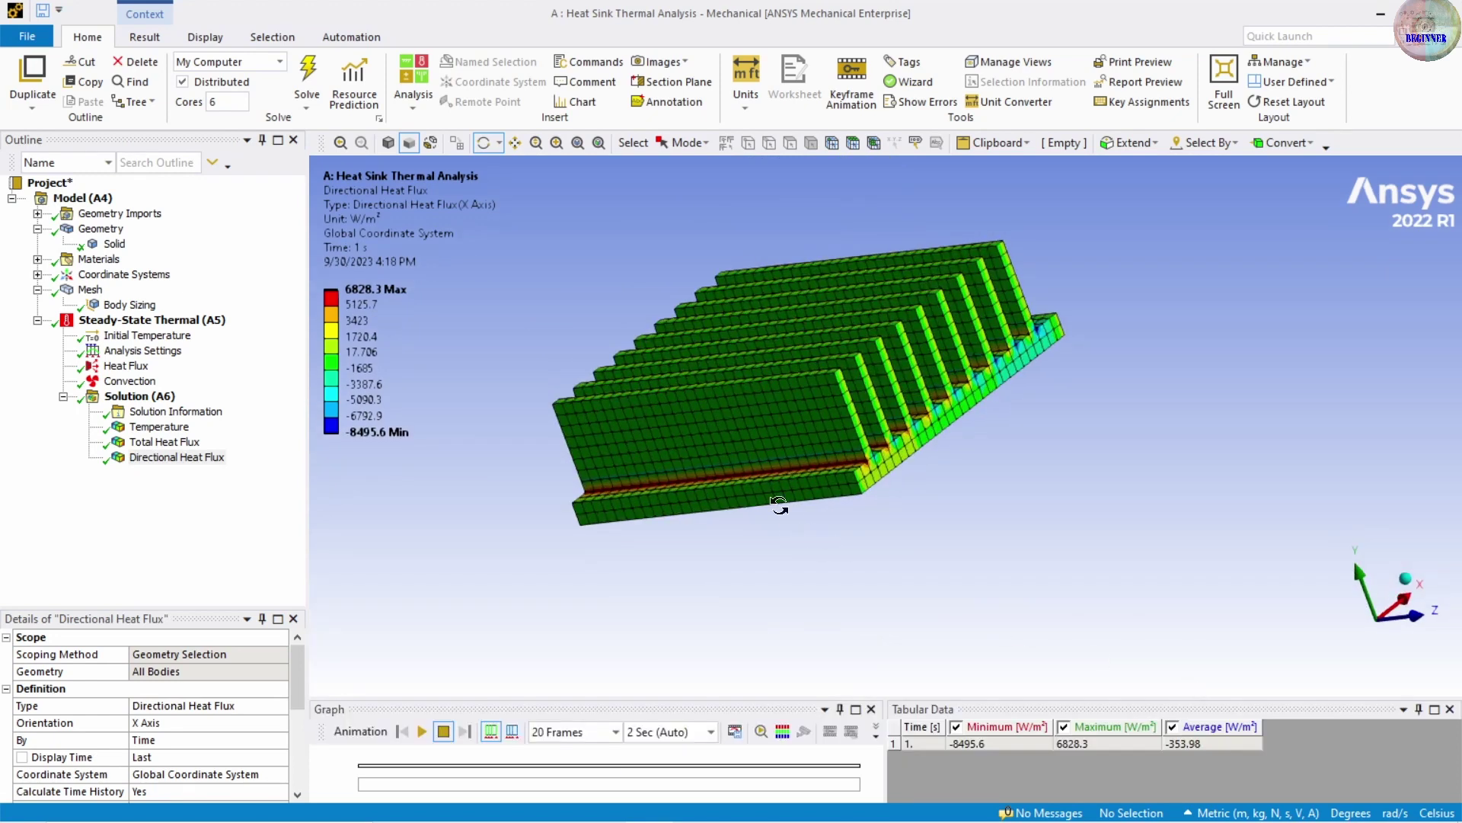
mouse_move(769, 492)
middle_mouse_down()
mouse_move(785, 491)
mouse_move(418, 567)
mouse_move(424, 581)
mouse_move(877, 541)
middle_mouse_up()
left_click(159, 426)
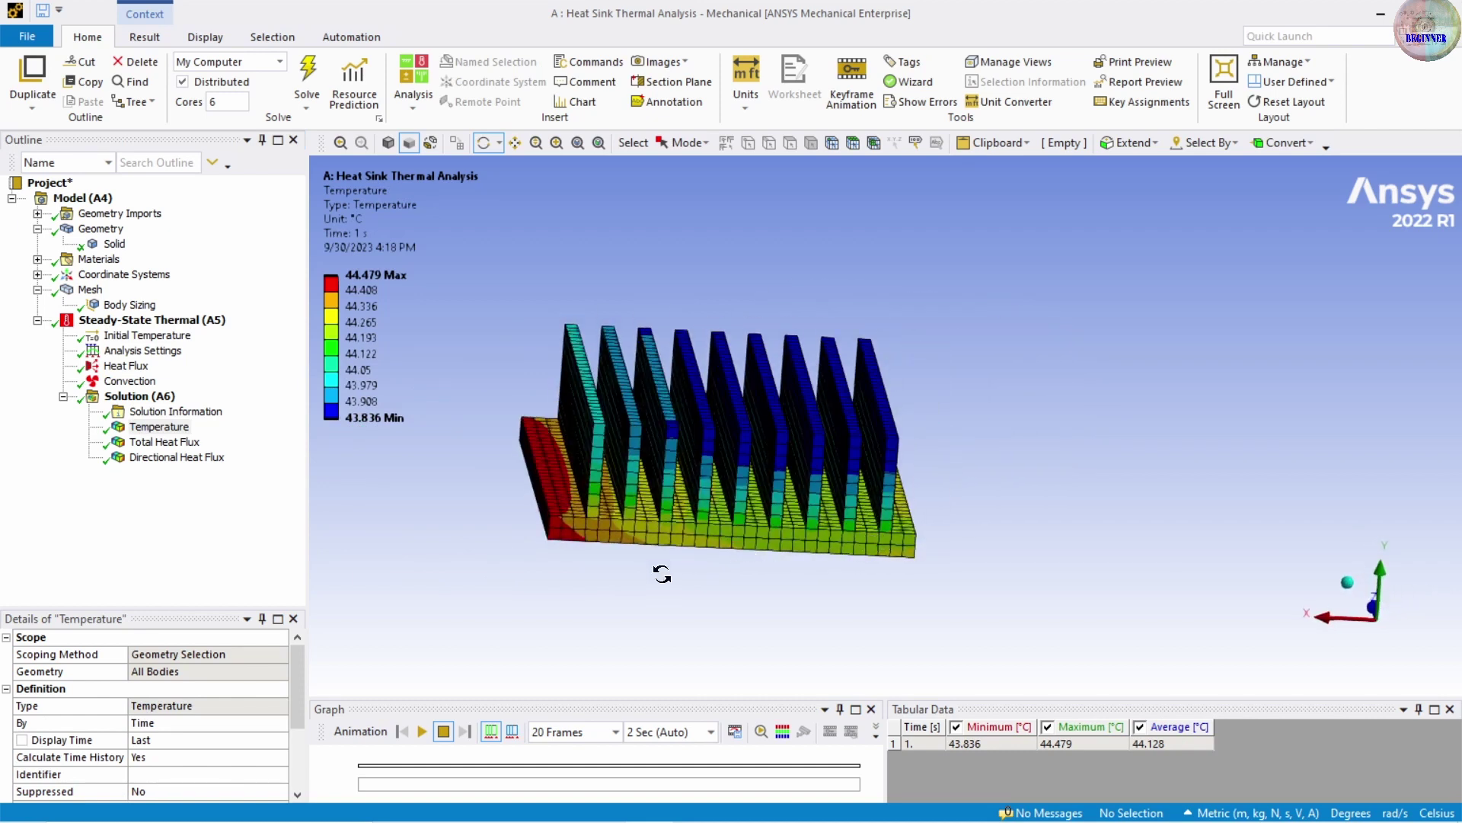
middle_click_drag(661, 571, 732, 568)
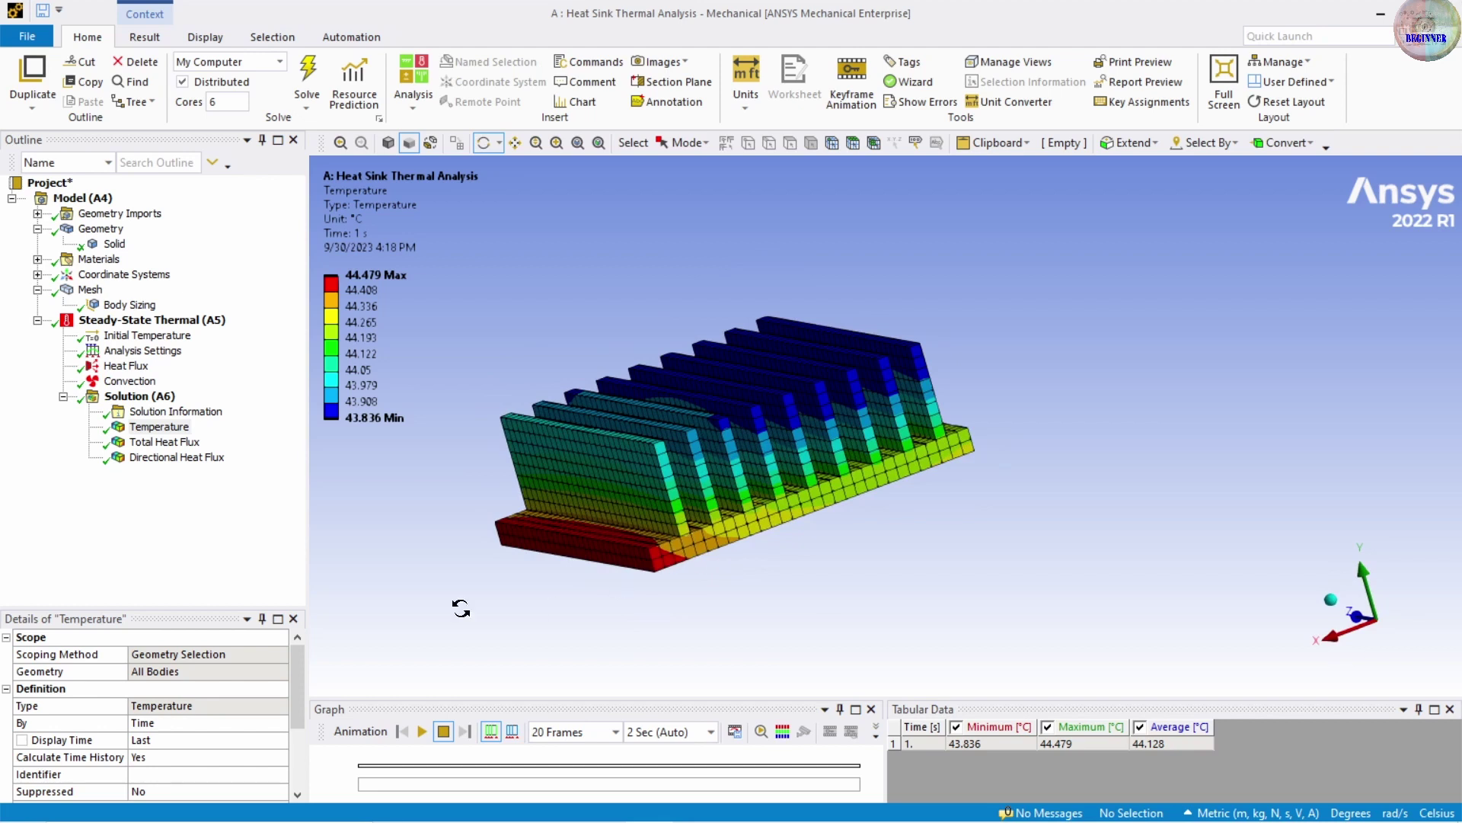
left_click(181, 443)
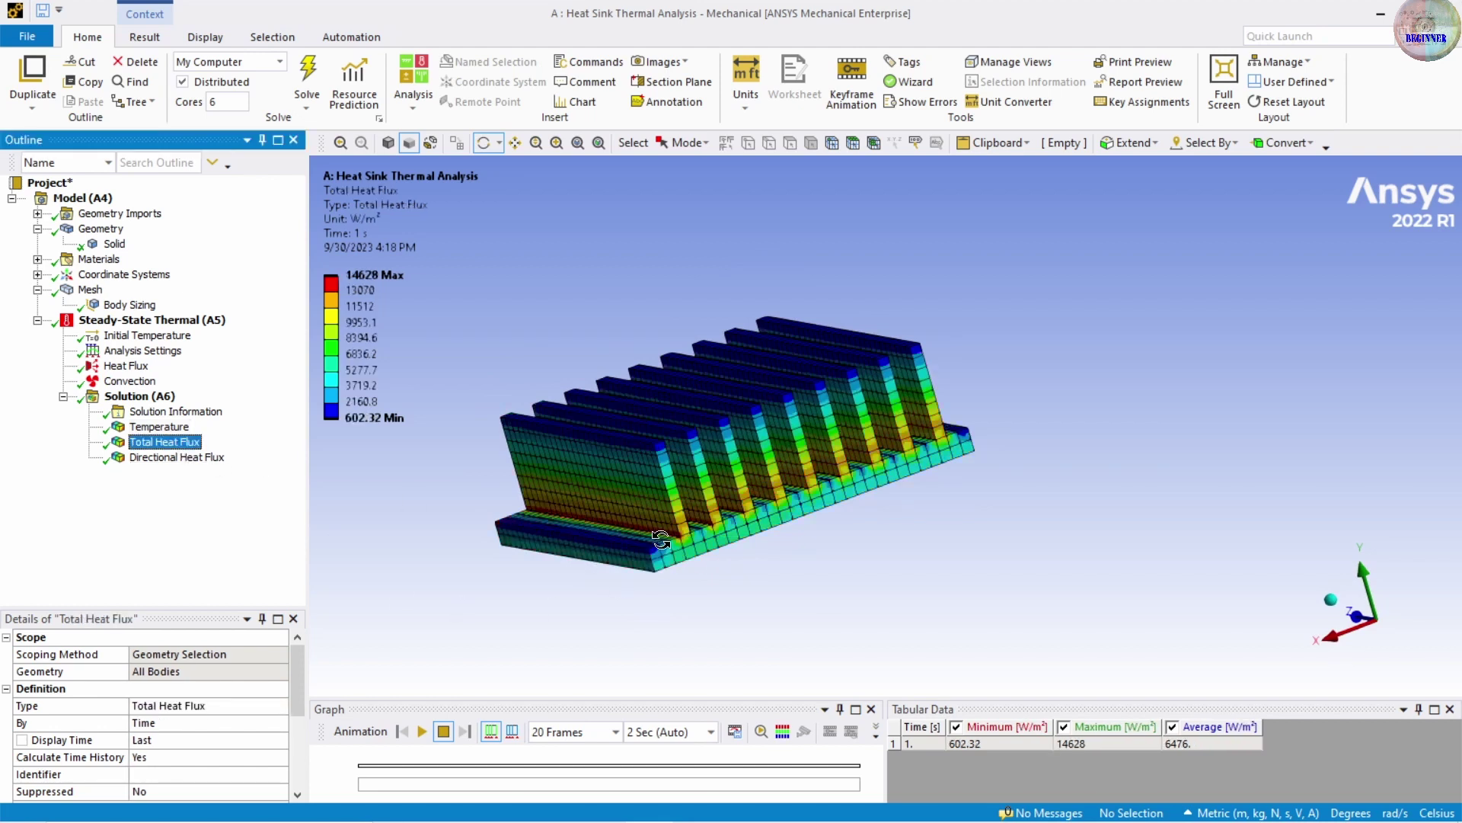
middle_click_drag(661, 538, 540, 630)
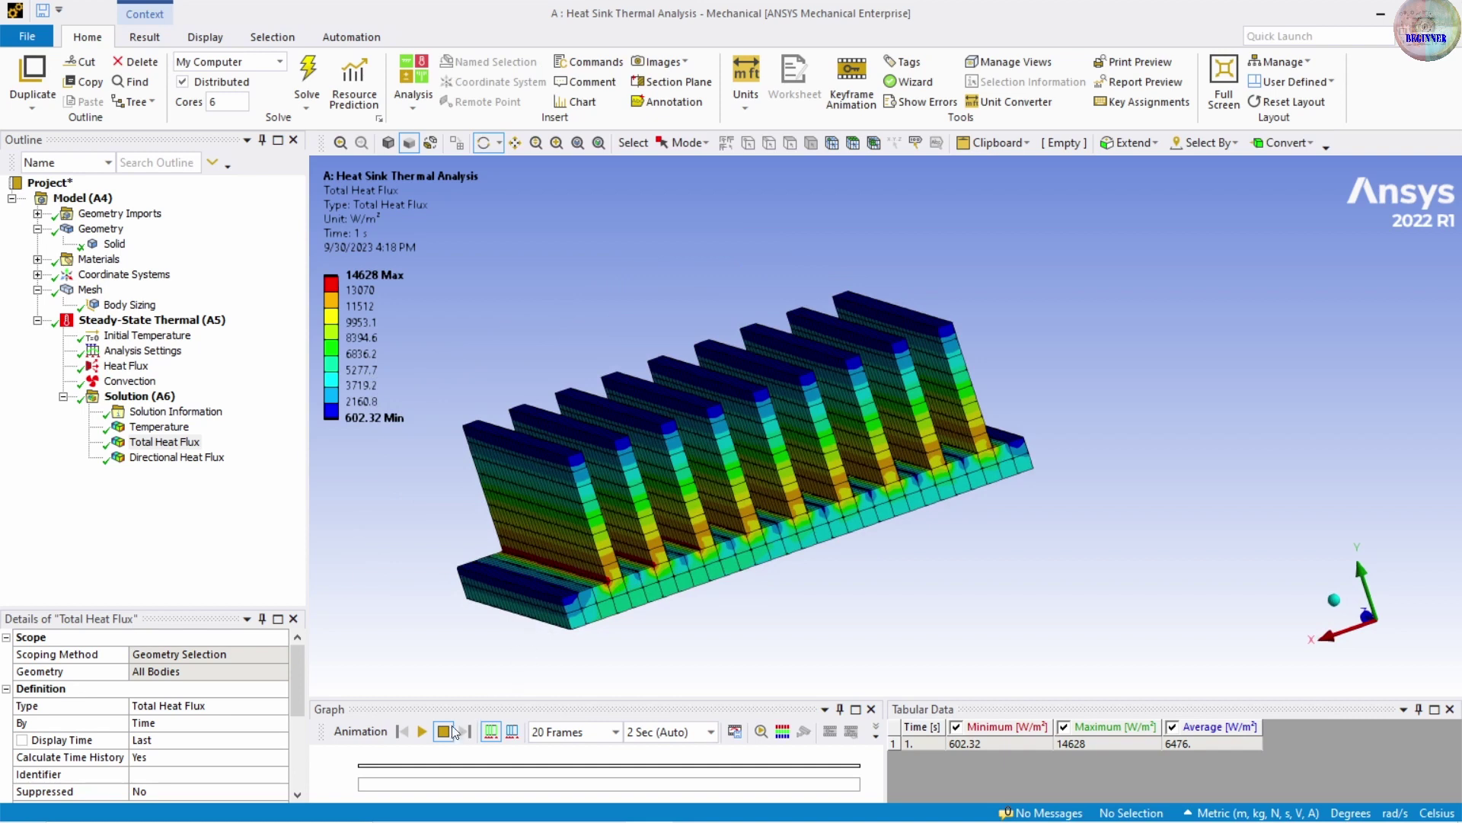
Play the total heat flux animation, view the heat sink from another angle, and pause the playback
left_click(423, 731)
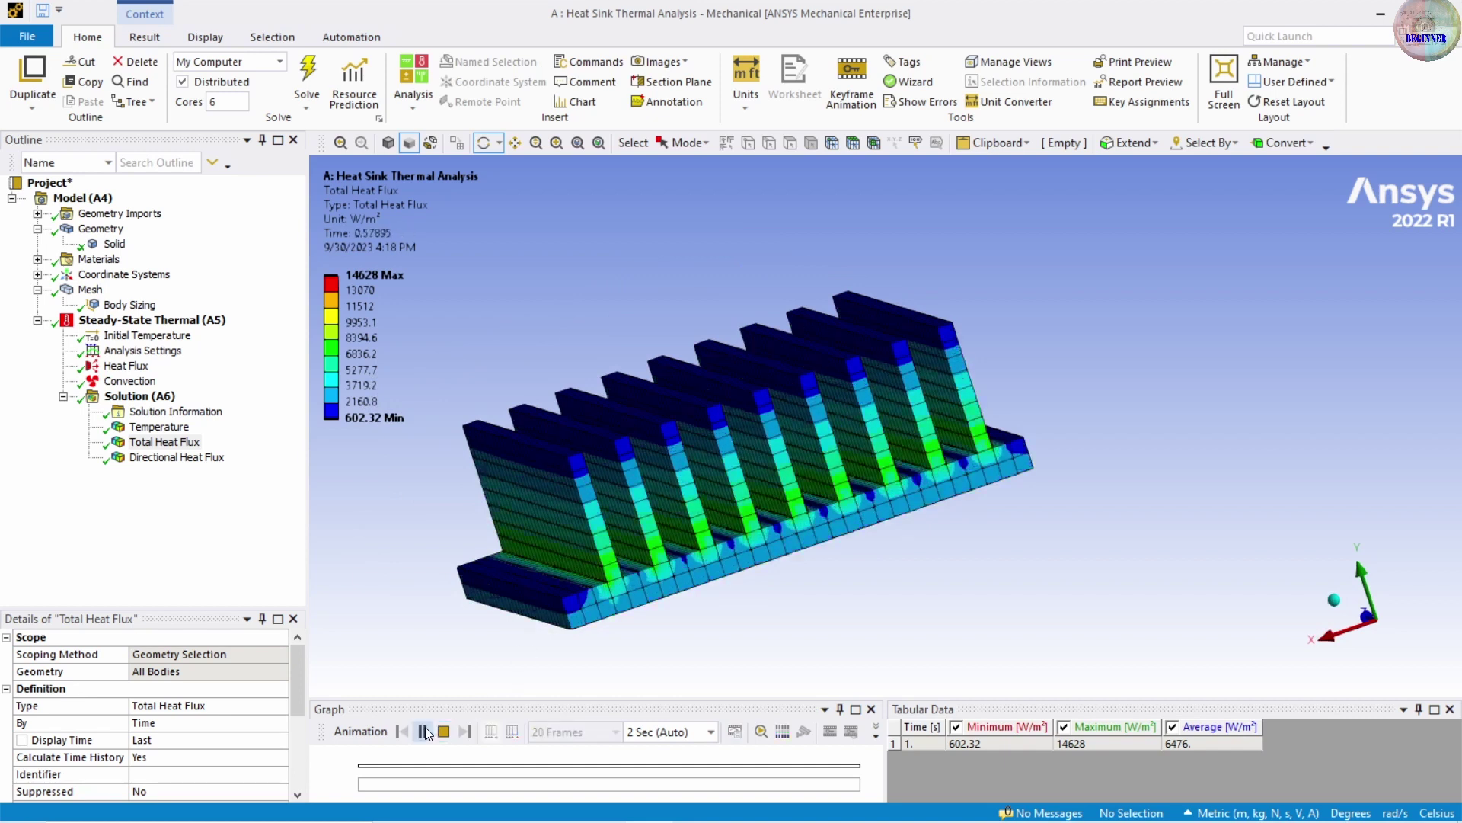
middle_click_drag(460, 650, 471, 659)
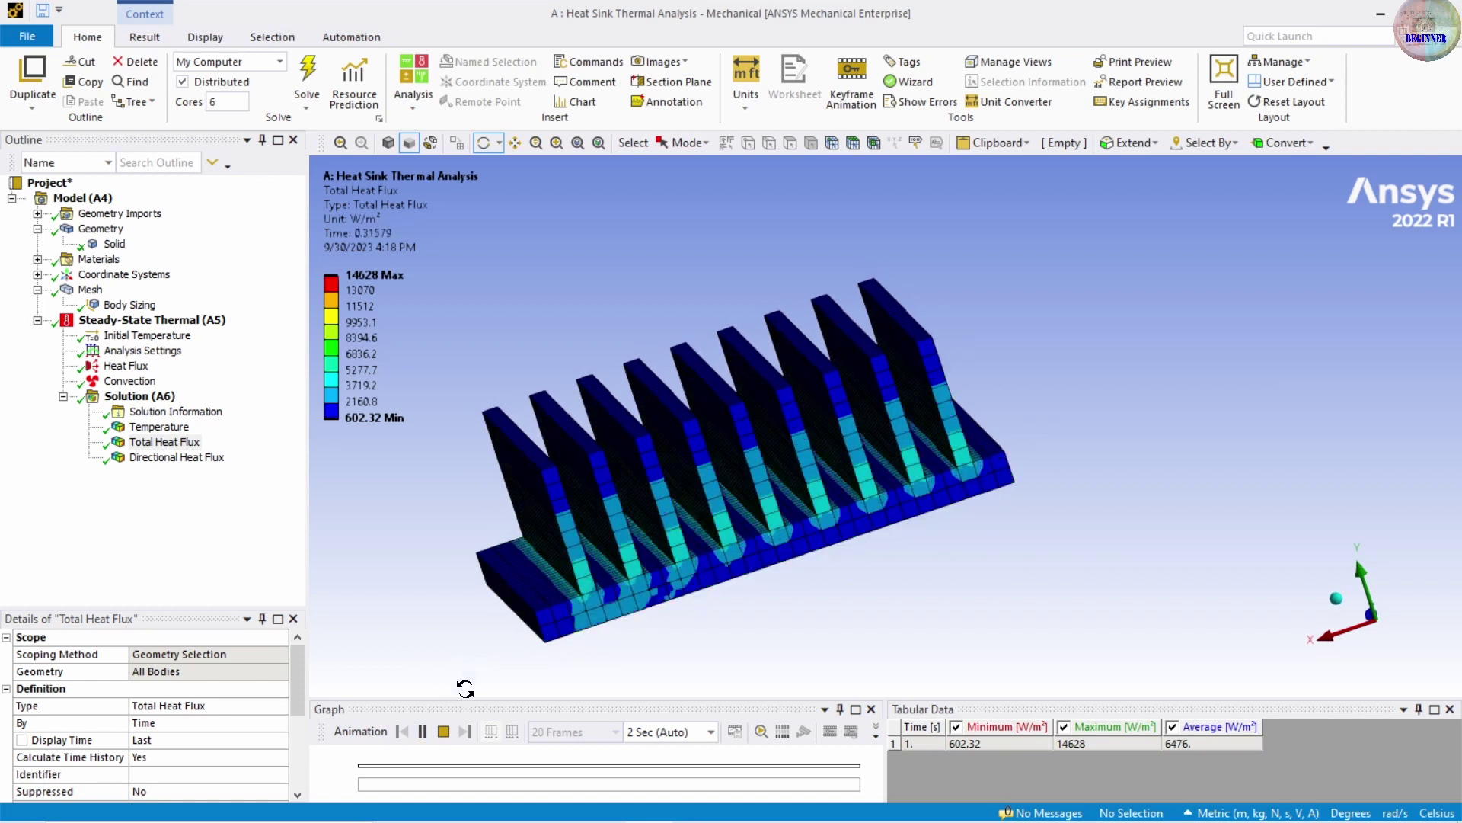
left_click(423, 731)
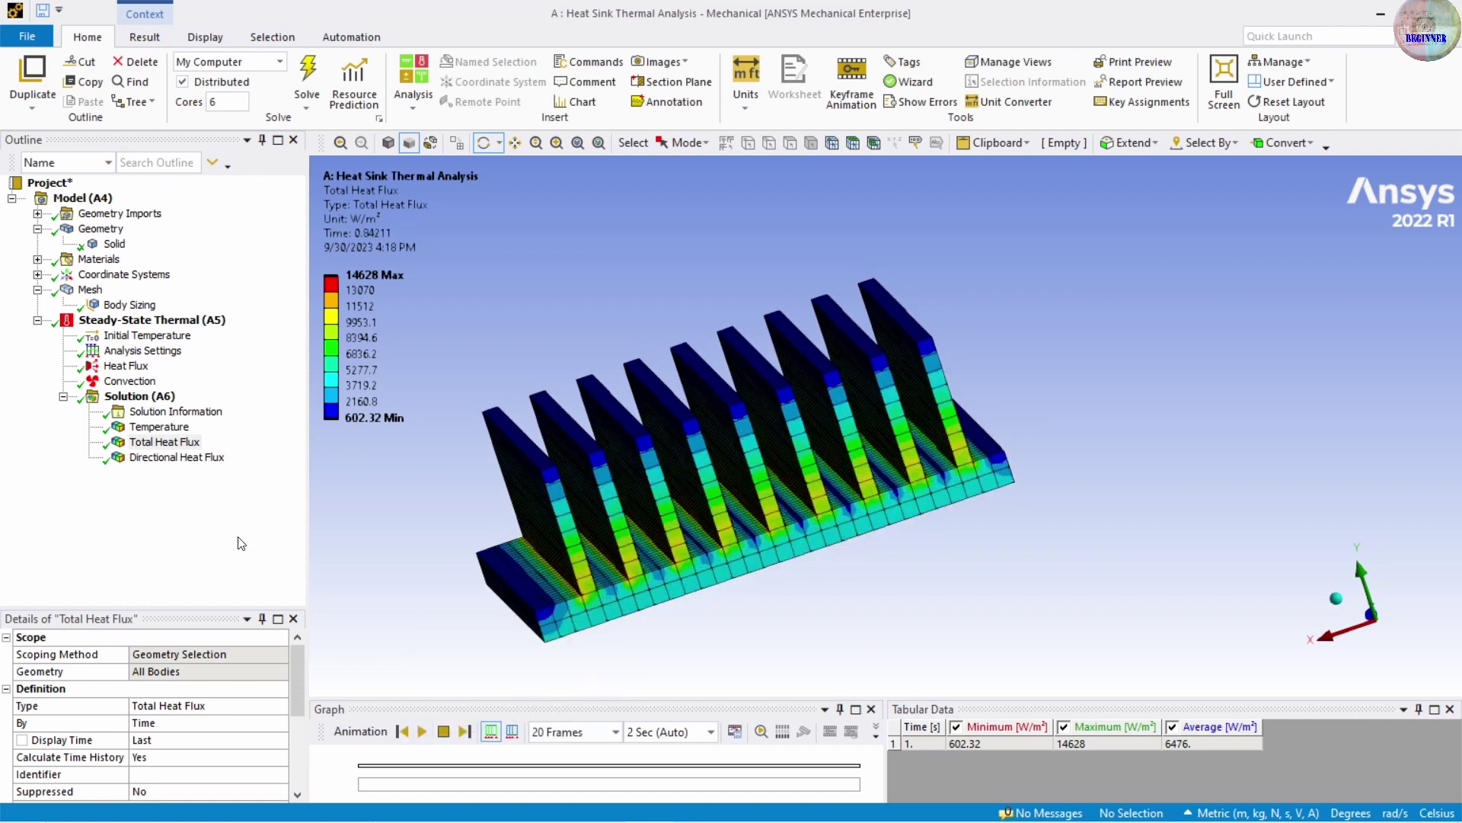
Show the directional heat flux result from the long side of the fins, then play and pause its animation
left_click(163, 457)
left_click_drag(370, 489, 217, 593)
left_click(423, 732)
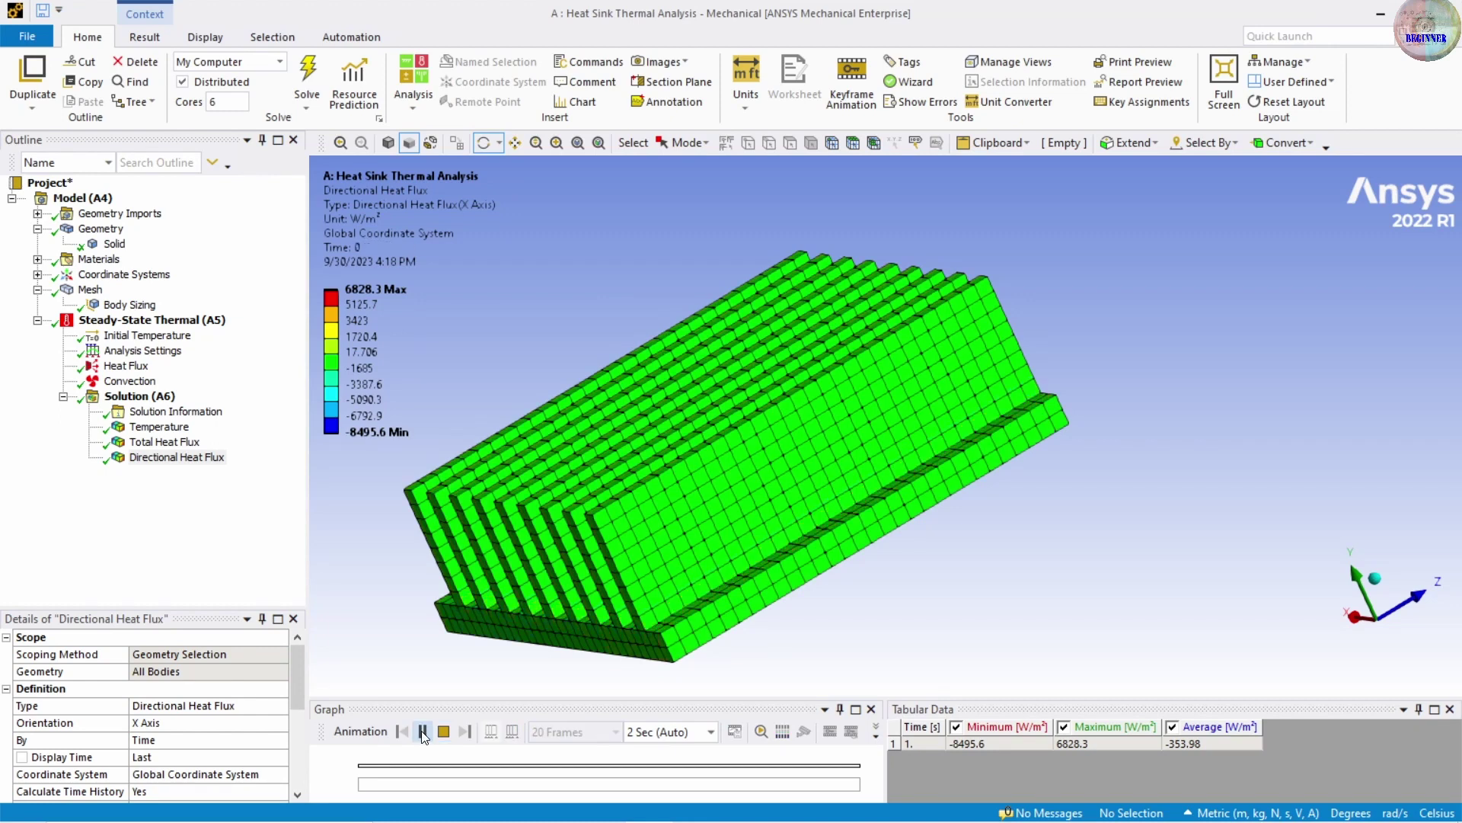
left_click(423, 731)
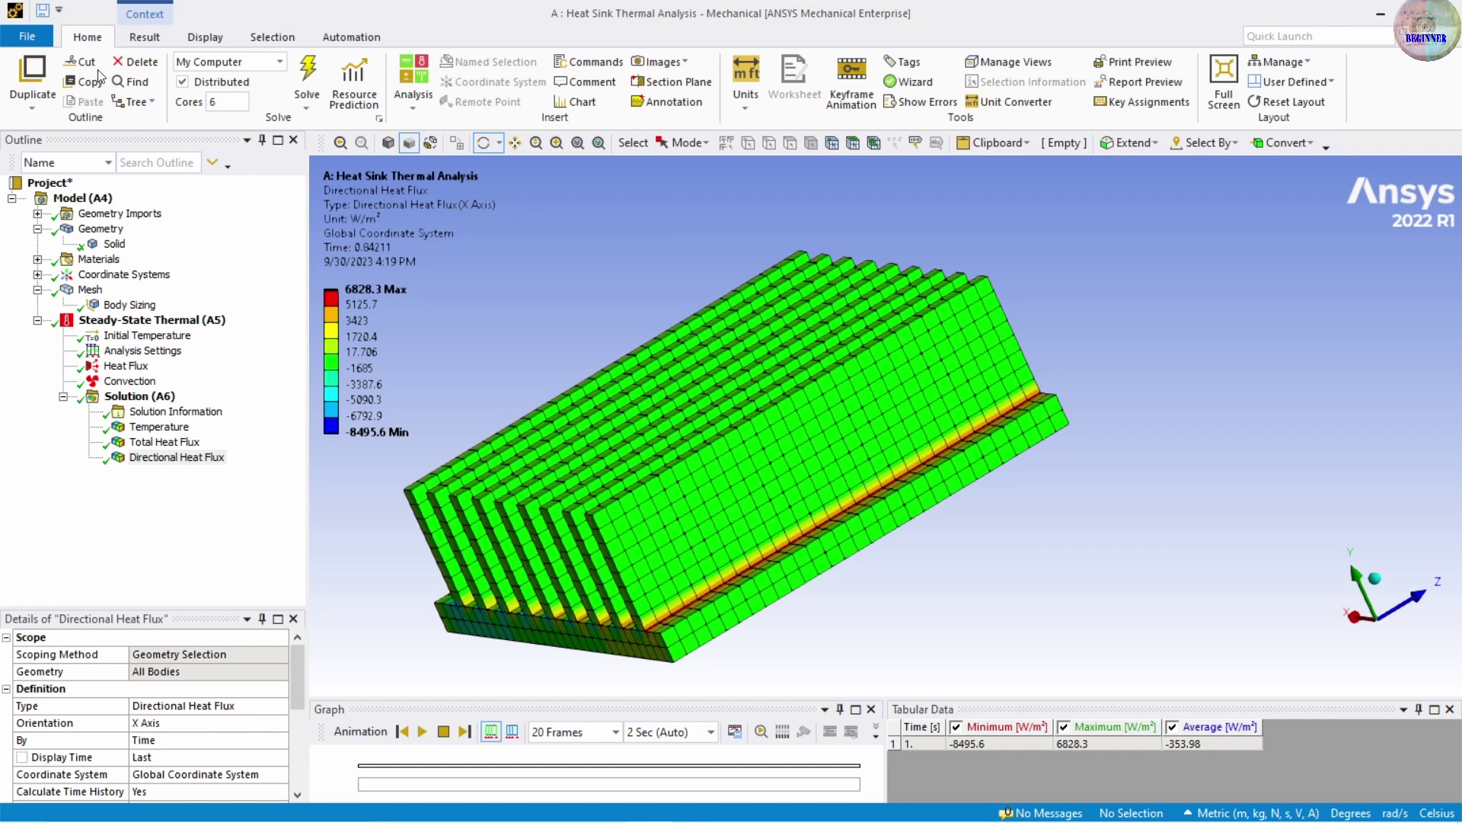
Set the result plot's edge display to No WireFrame to hide the mesh lines
left_click(207, 38)
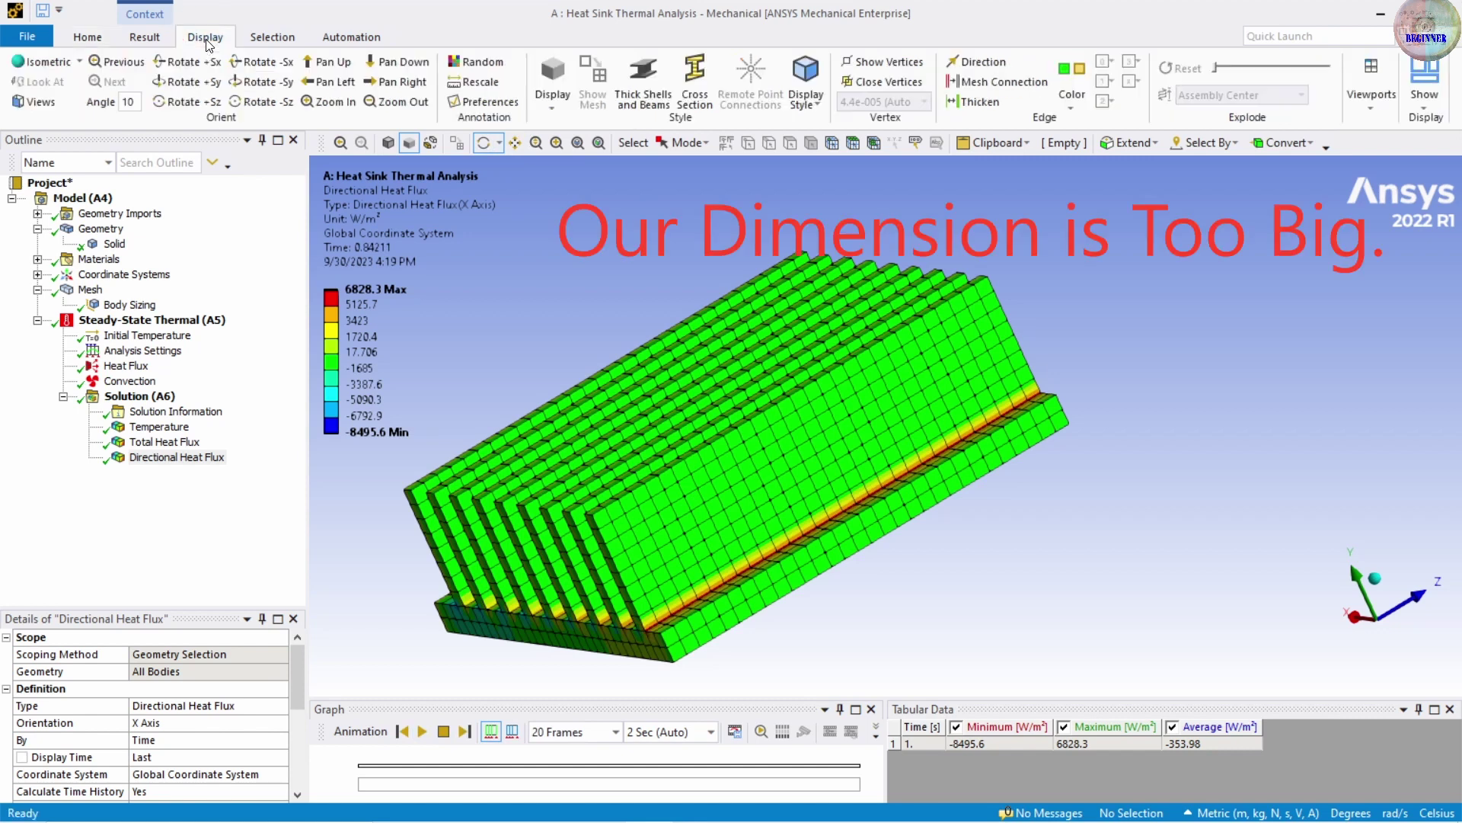
left_click(145, 38)
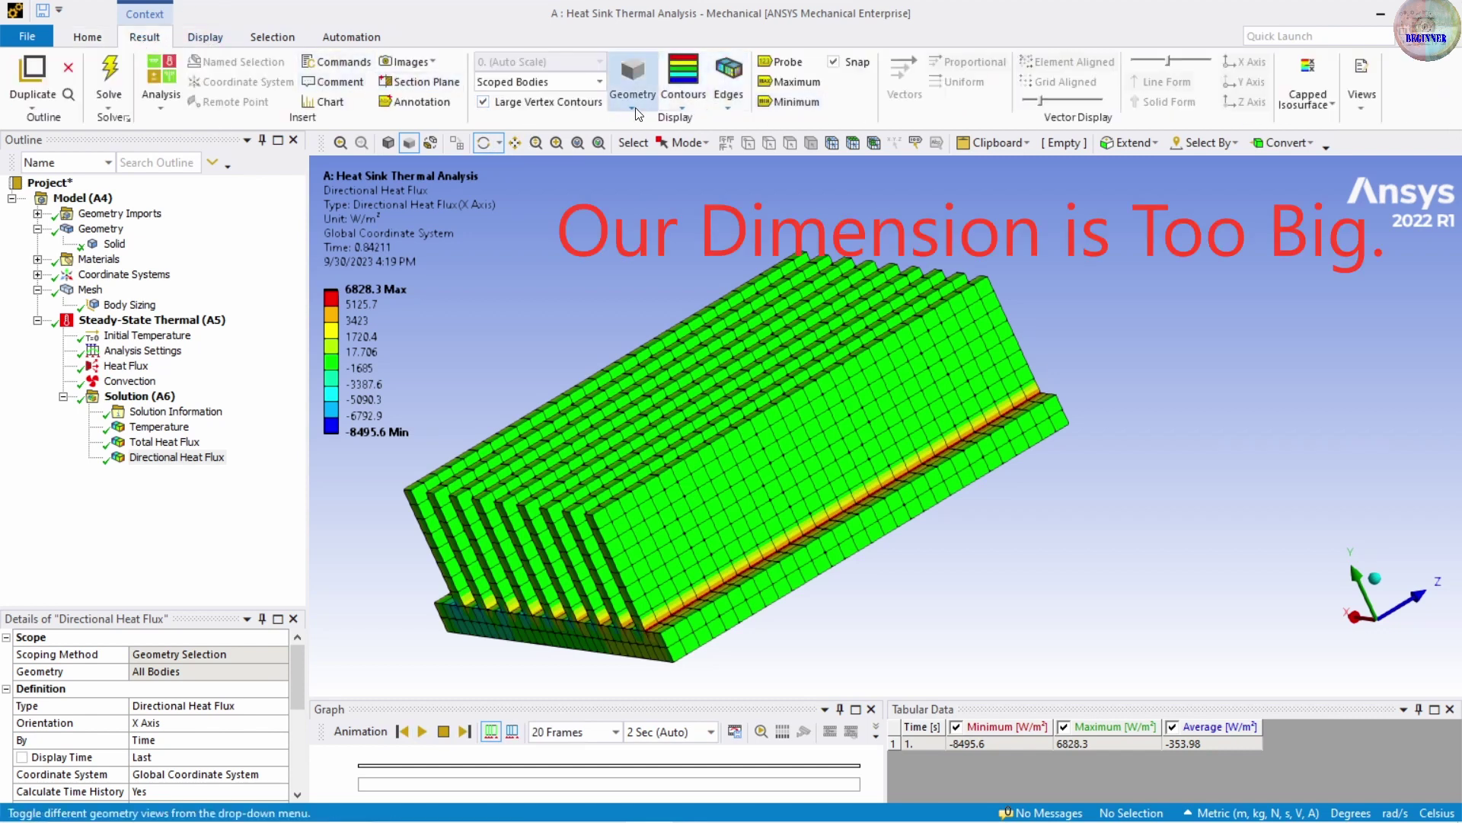
left_click(743, 110)
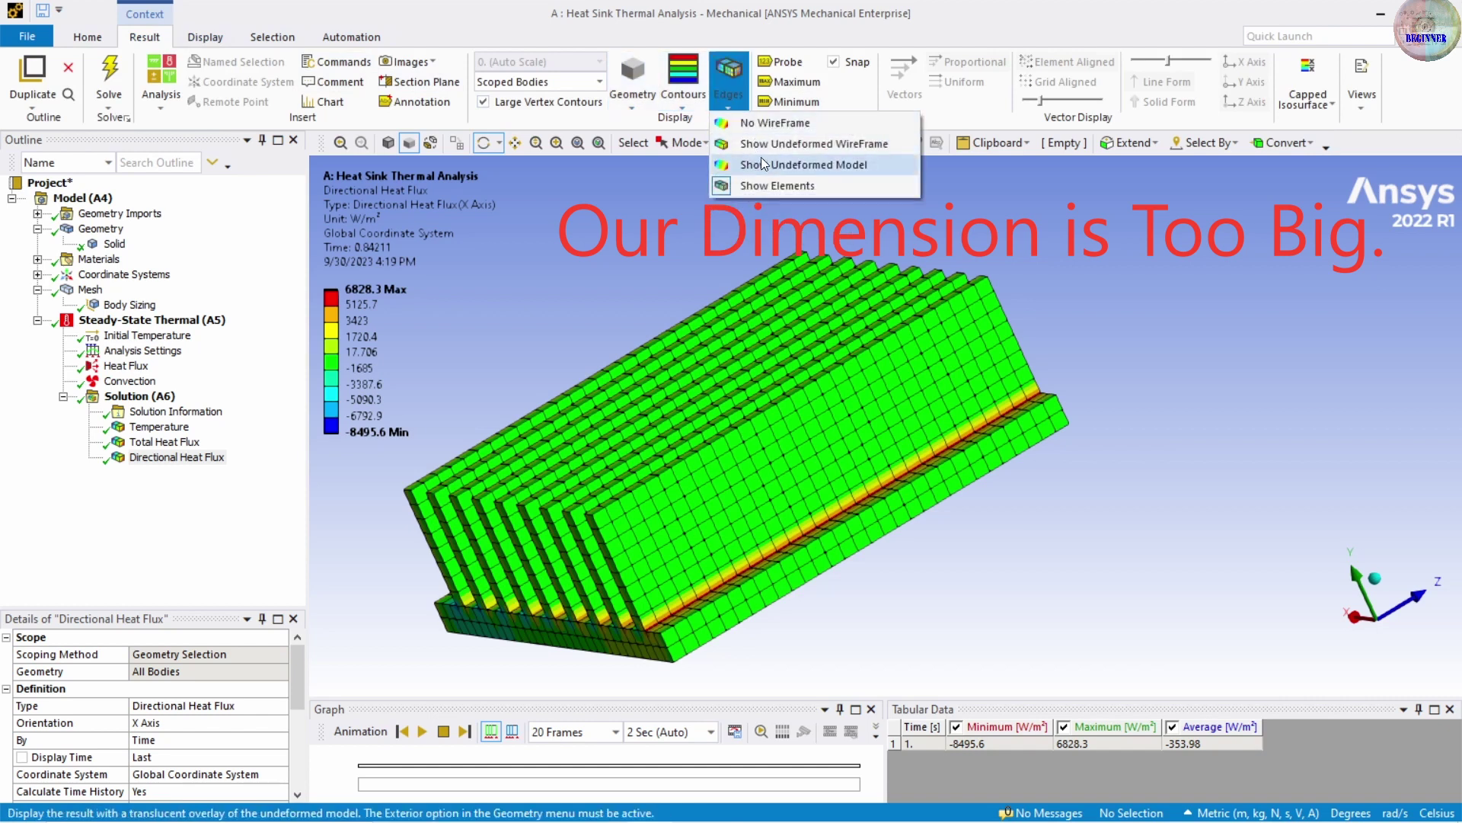
left_click(783, 124)
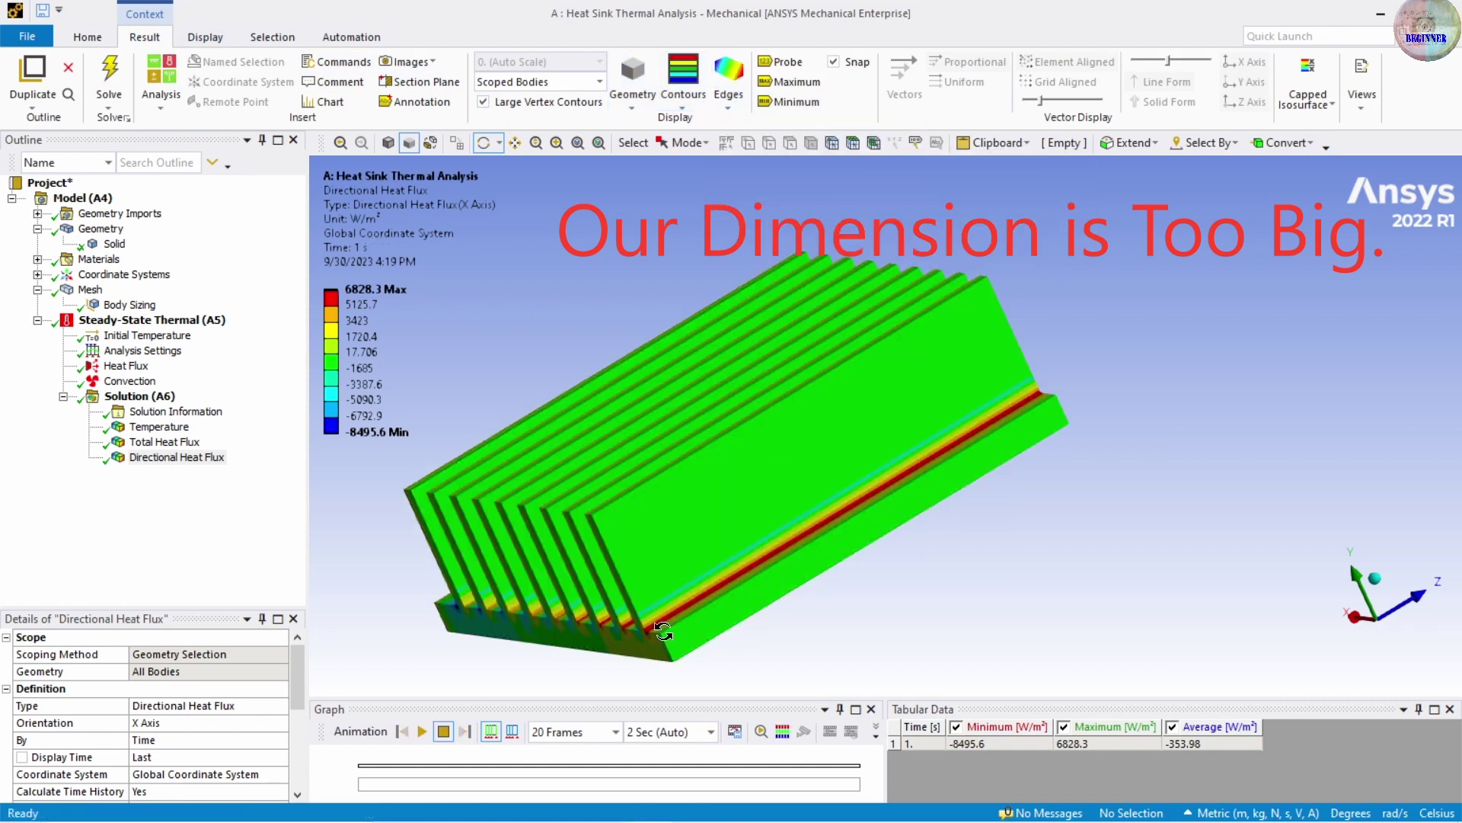
left_click_drag(655, 609, 687, 623)
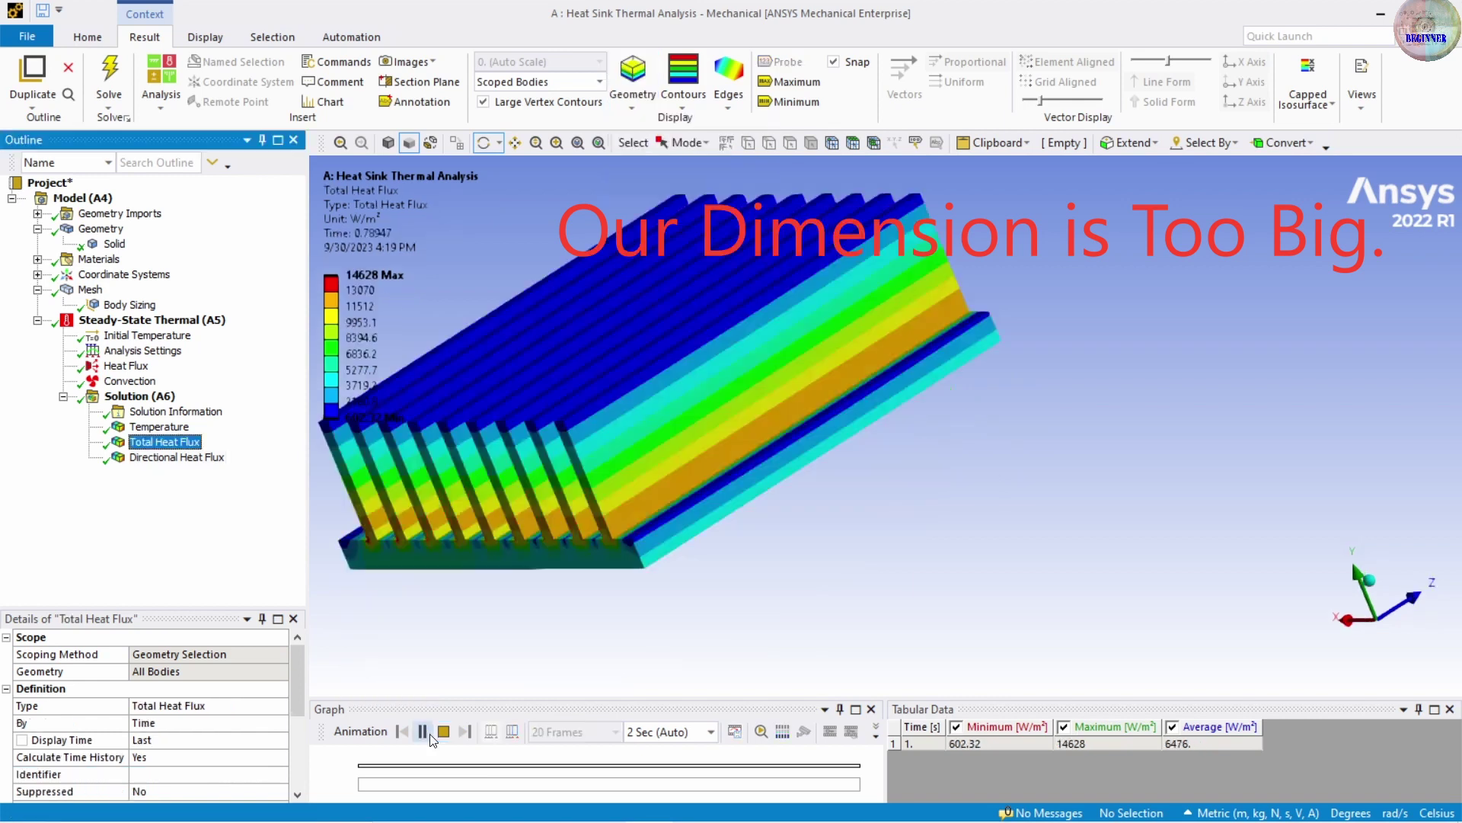
View the animated total heat flux contours from the fin ends and stop the animation
left_click_drag(597, 571, 638, 569)
left_click(421, 731)
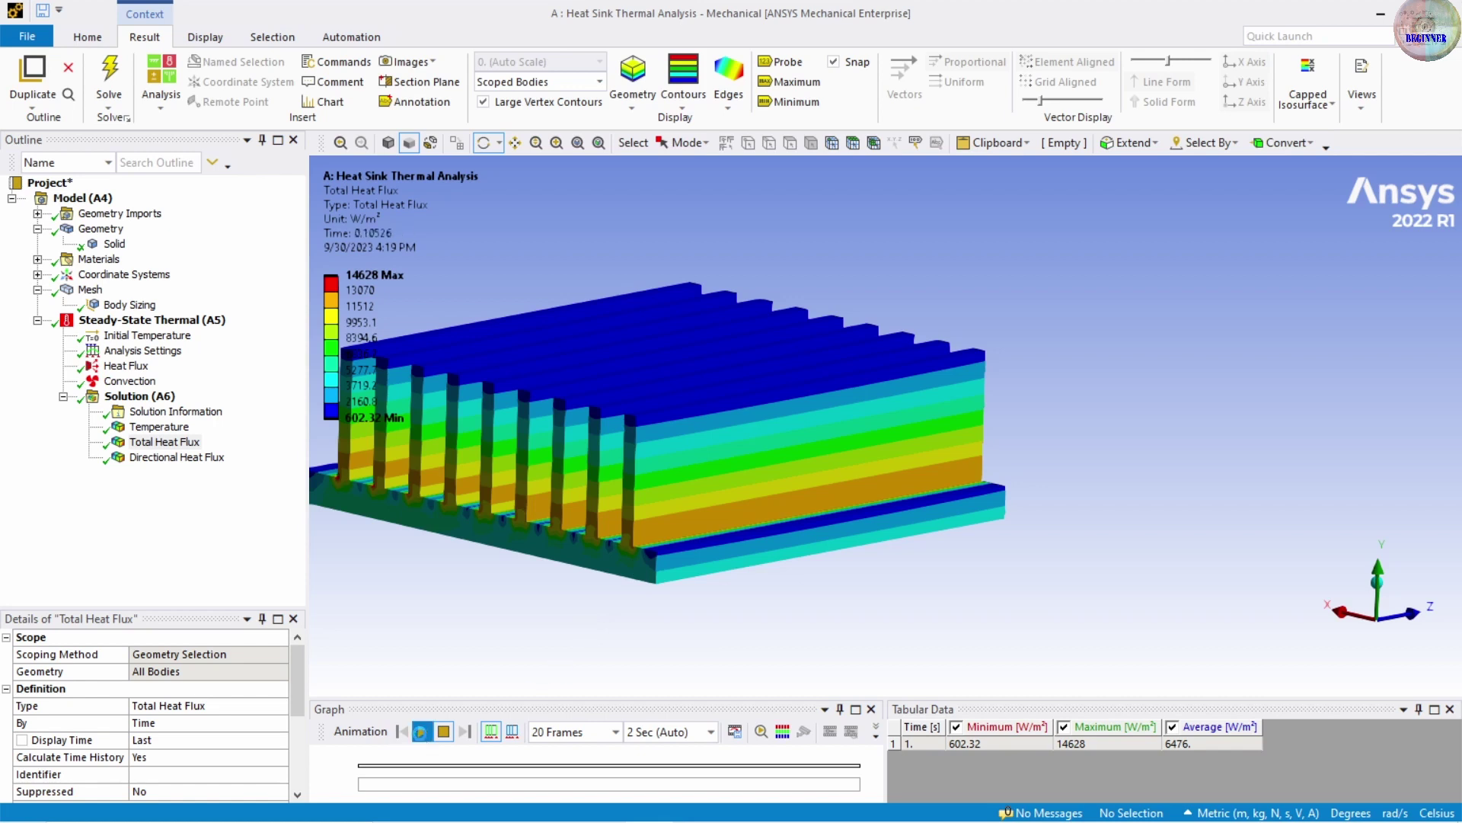
left_click(171, 442)
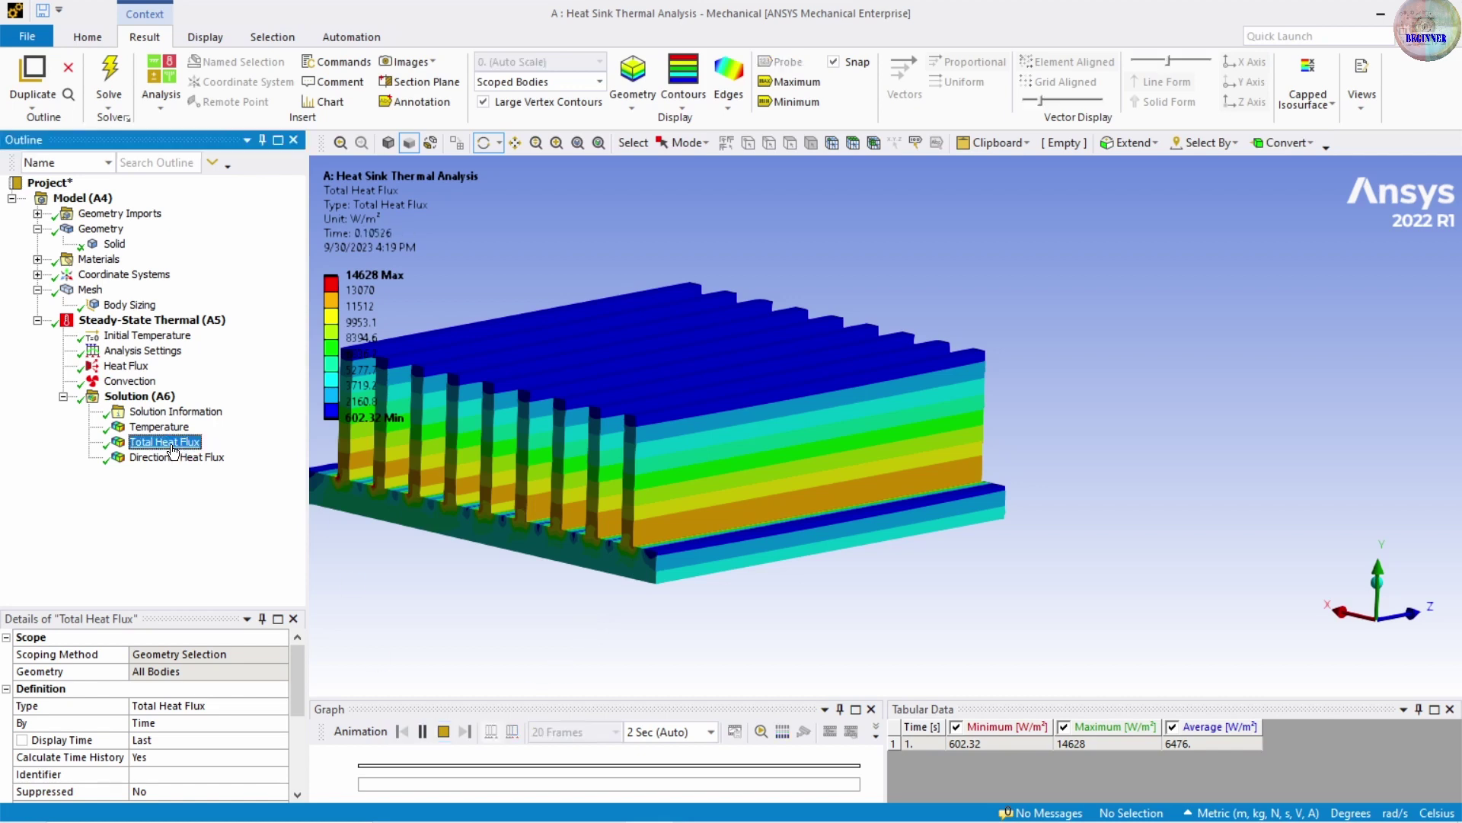
left_click(442, 732)
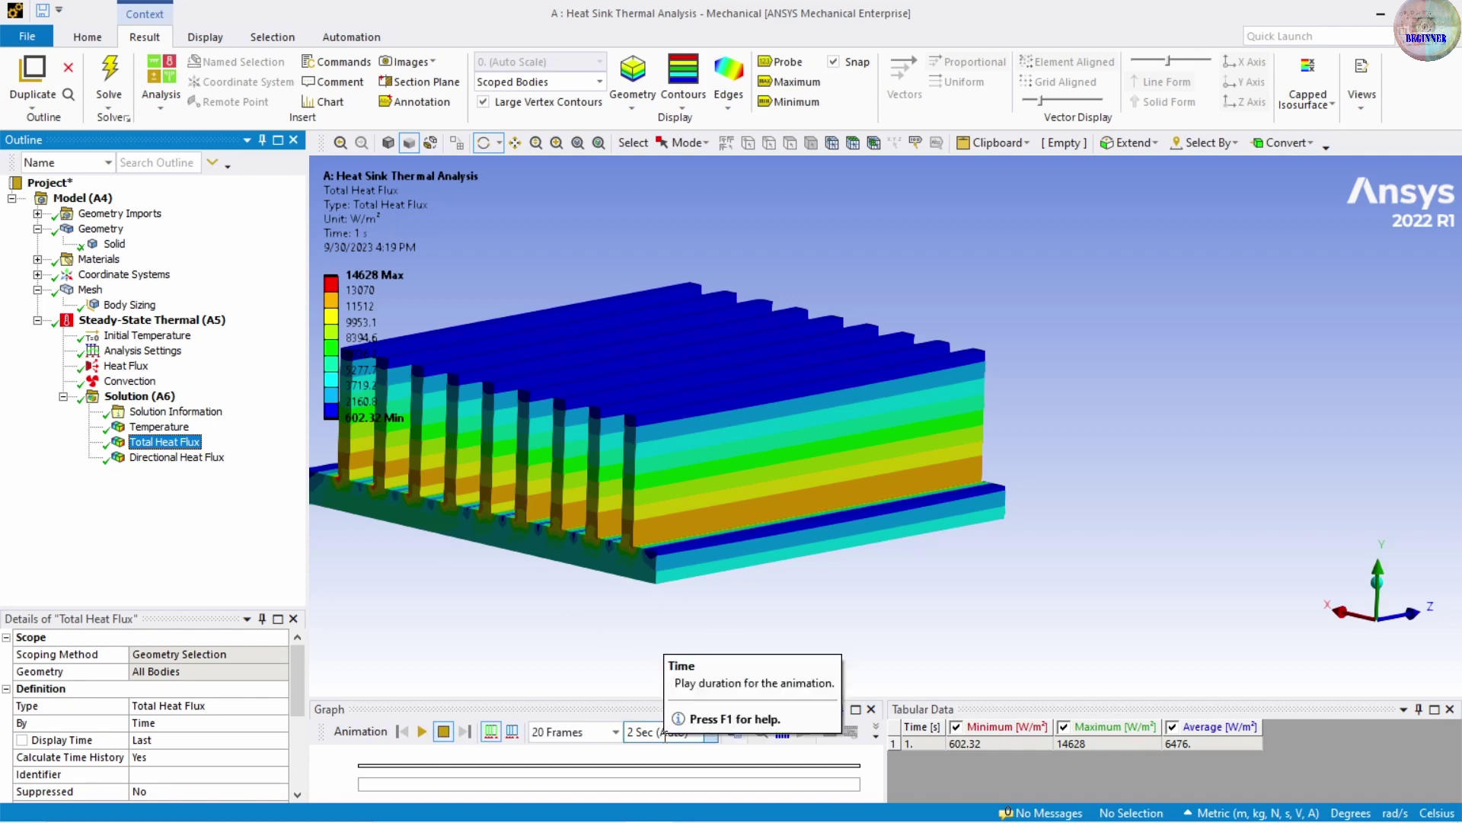
left_click_drag(606, 631, 640, 511)
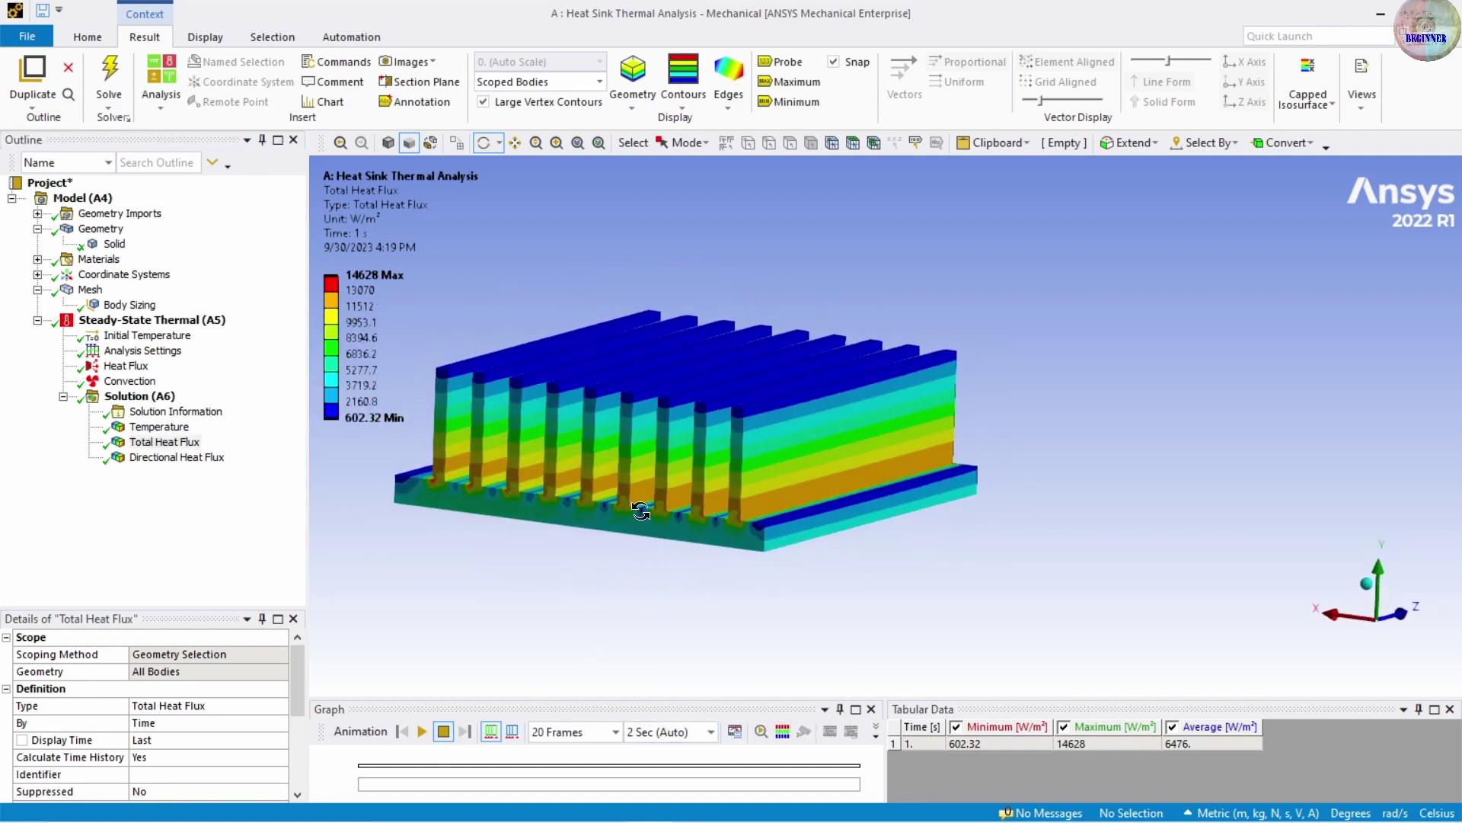
Set the result geometry display to Exterior, animate the total heat flux, and show the temperature result
left_click(629, 103)
left_click(644, 120)
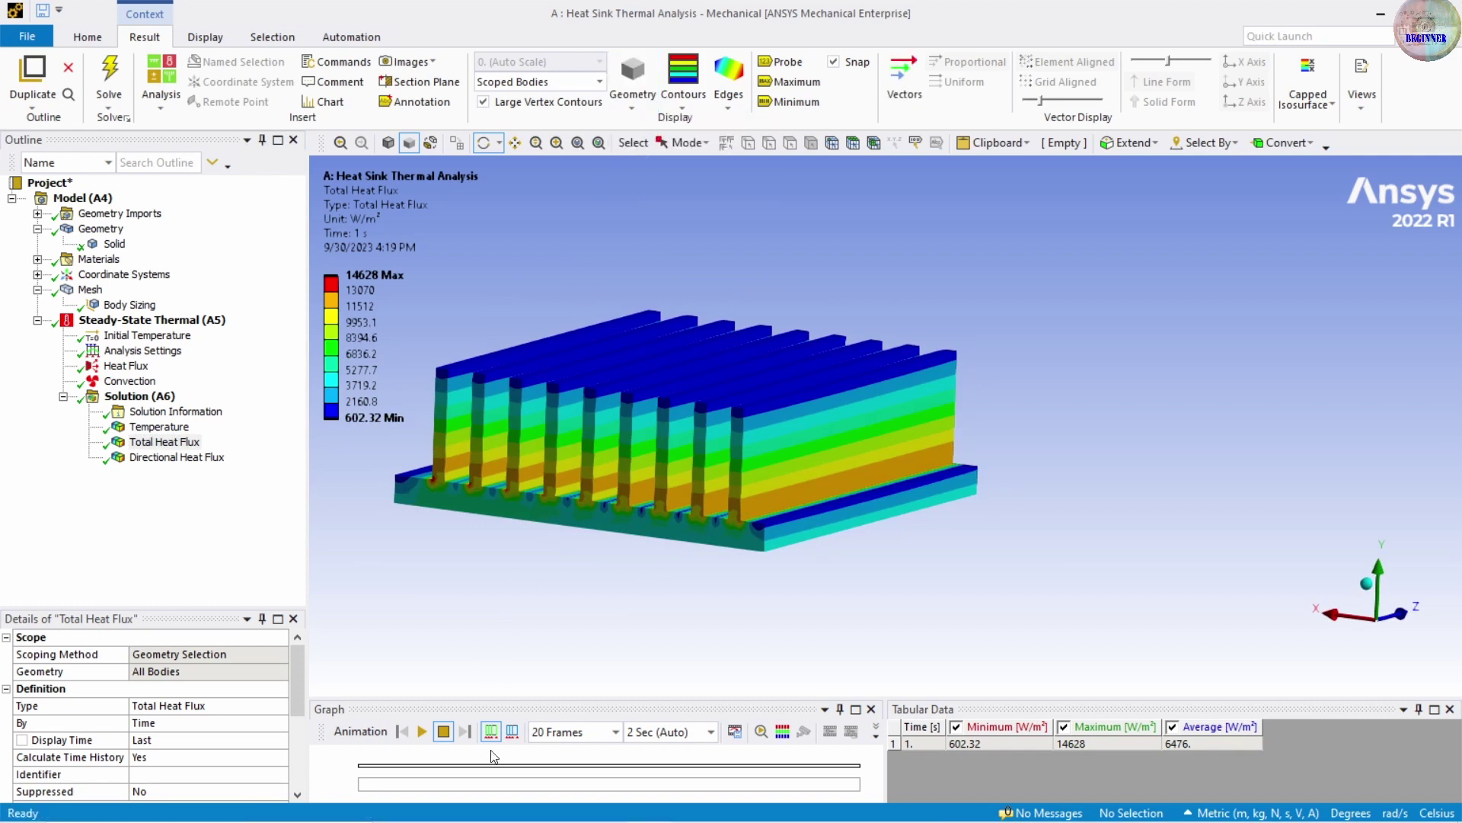
left_click(423, 733)
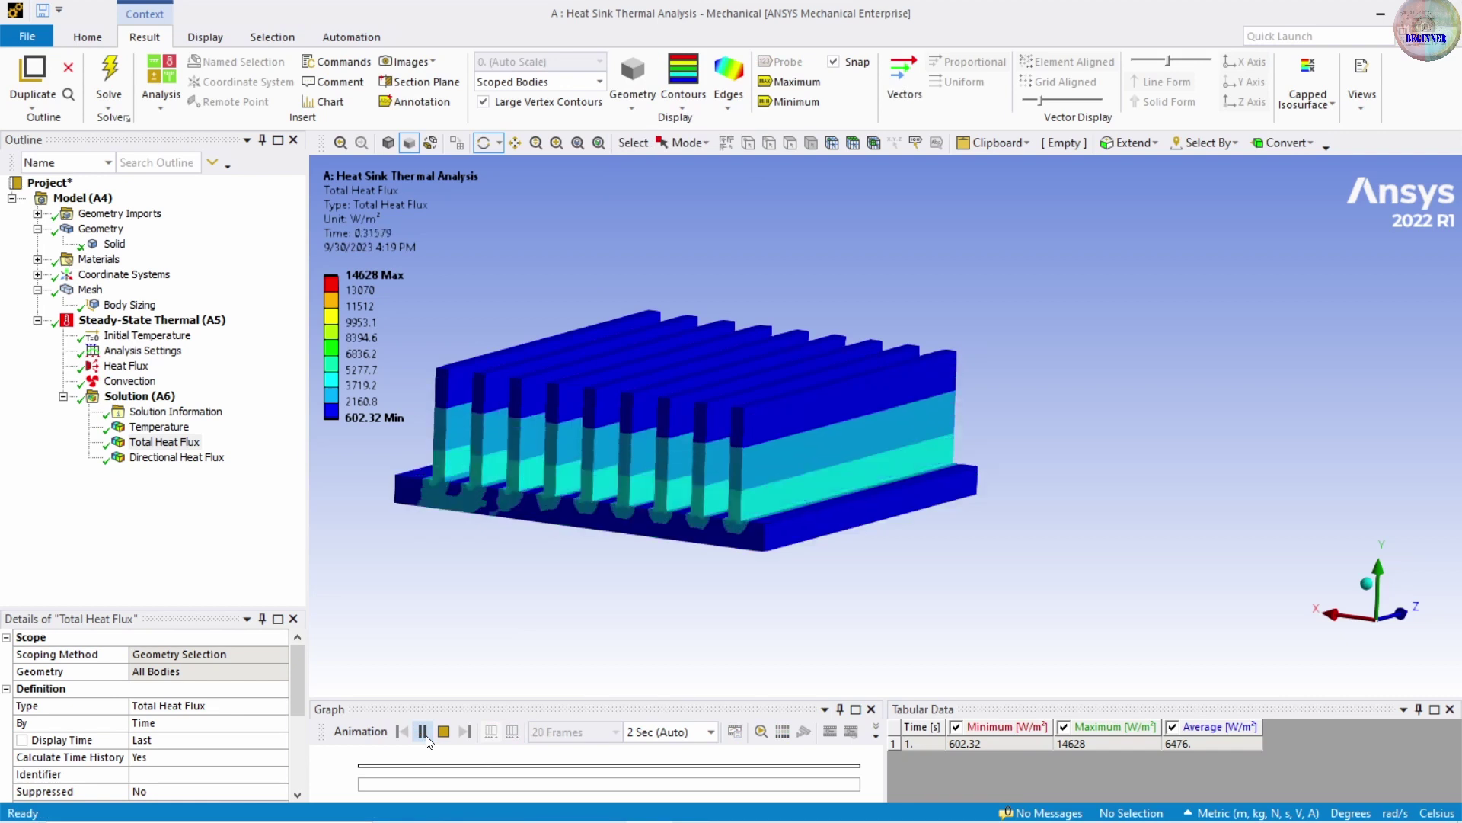
left_click(157, 428)
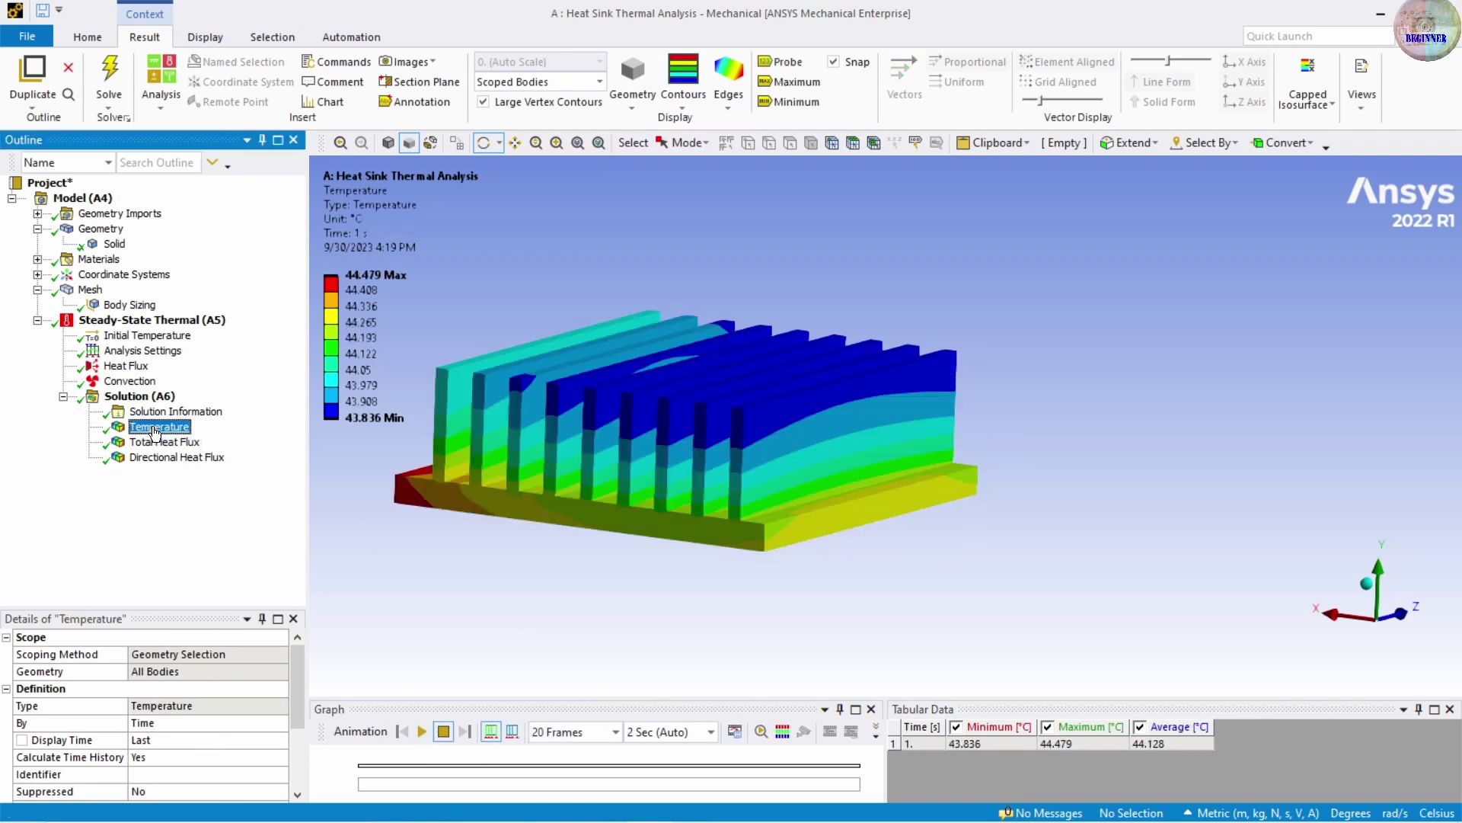